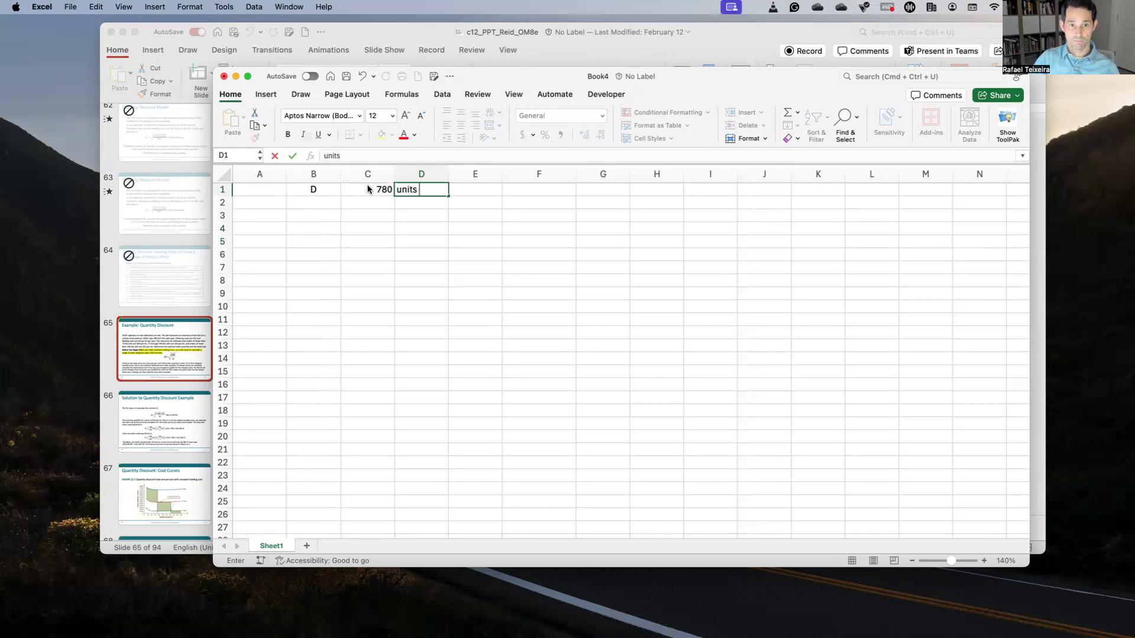
Finish the unit label "units per year" in D1, and enter S with 15 in B2:C2, taking the ordering cost from the PowerPoint slide.
{"action": "key", "text": "Return"}
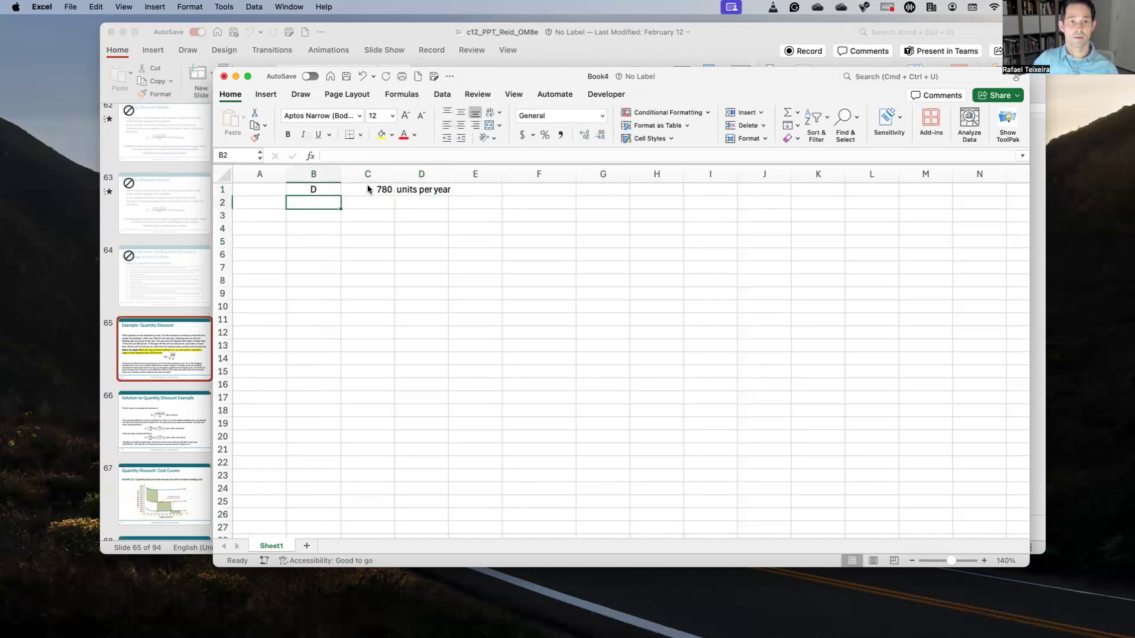
{"action": "left_click", "coordinate": [752, 59]}
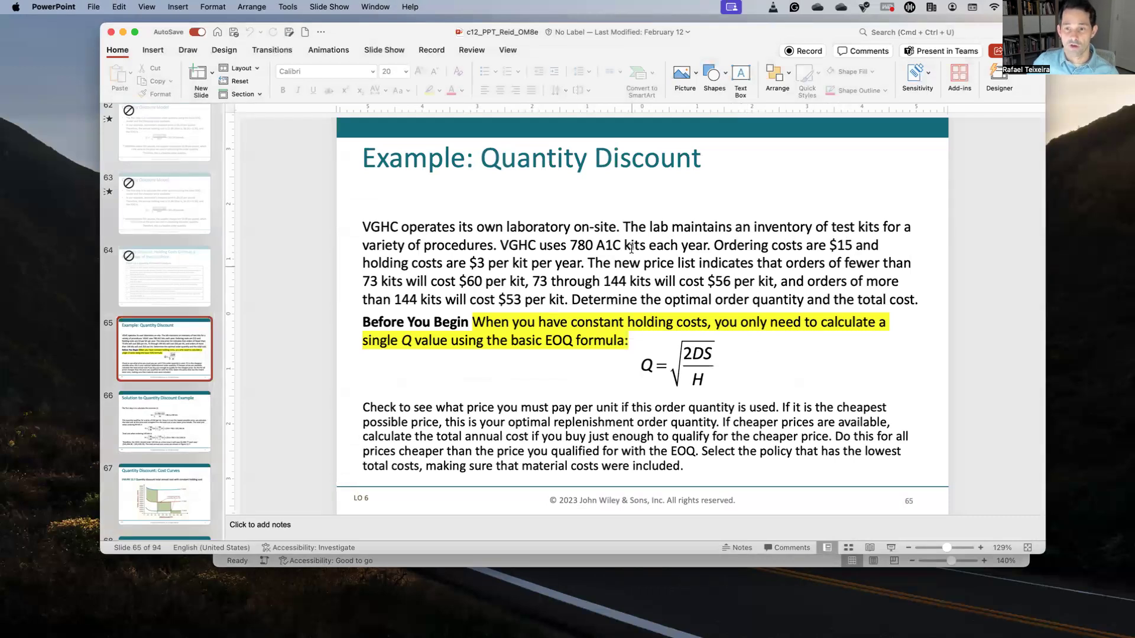
{"action": "key", "text": "ctrl+Up"}
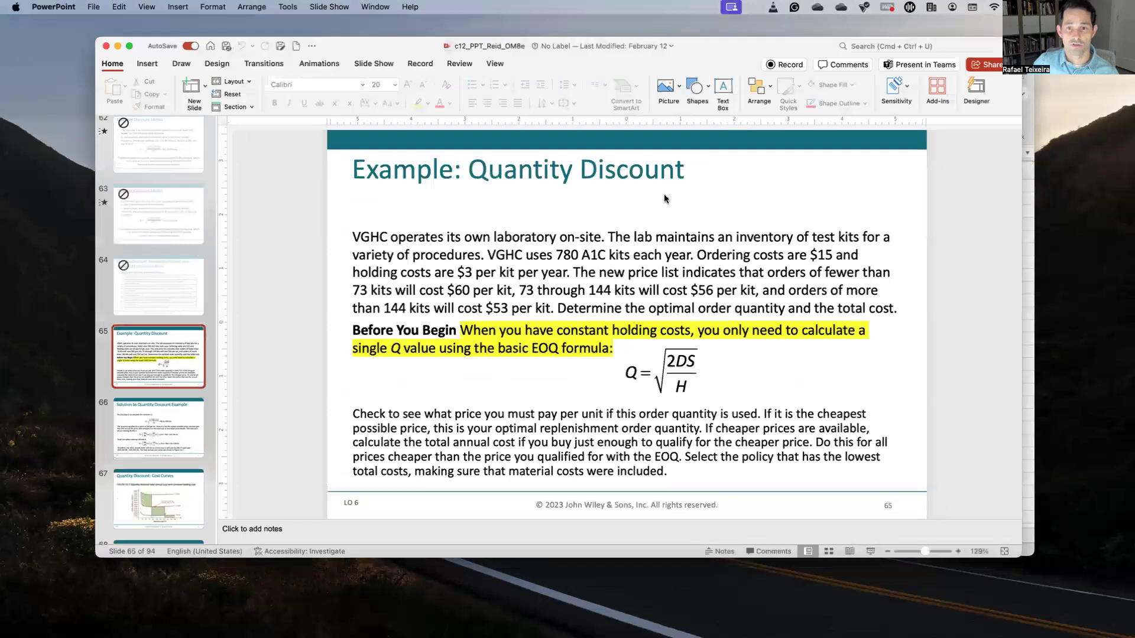
{"action": "key", "text": "Return"}
{"action": "type", "text": "S"}
{"action": "key", "text": "Tab"}
{"action": "type", "text": "15"}
{"action": "key", "text": "Return"}
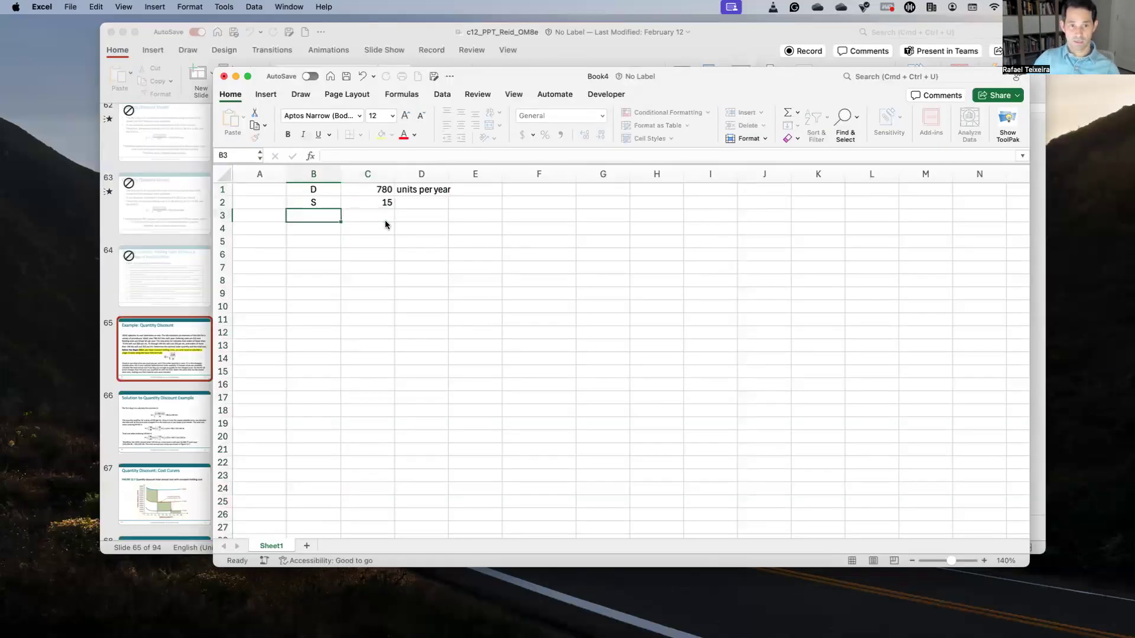
Enter the label H in B3 with the holding cost 3 beside it in C3.
{"action": "type", "text": "H"}
{"action": "key", "text": "Tab"}
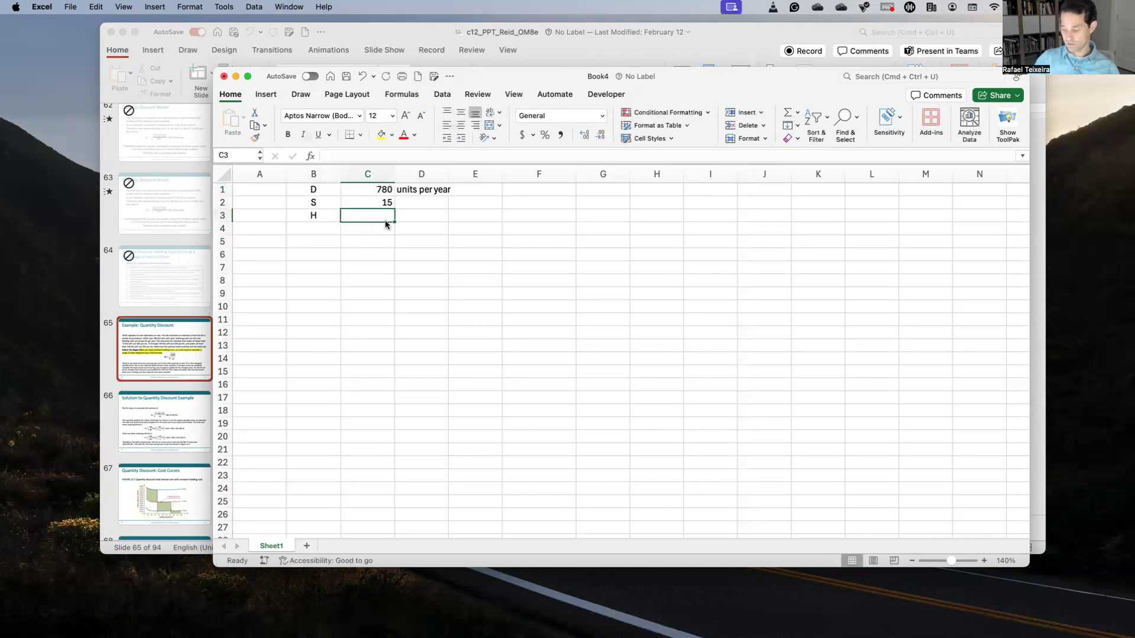
{"action": "type", "text": "3"}
Check the cost units on the PowerPoint slide and enter "dollars per order" in D2 and "dollars per unit" in D3 of the Excel sheet.
{"action": "left_click", "coordinate": [743, 45]}
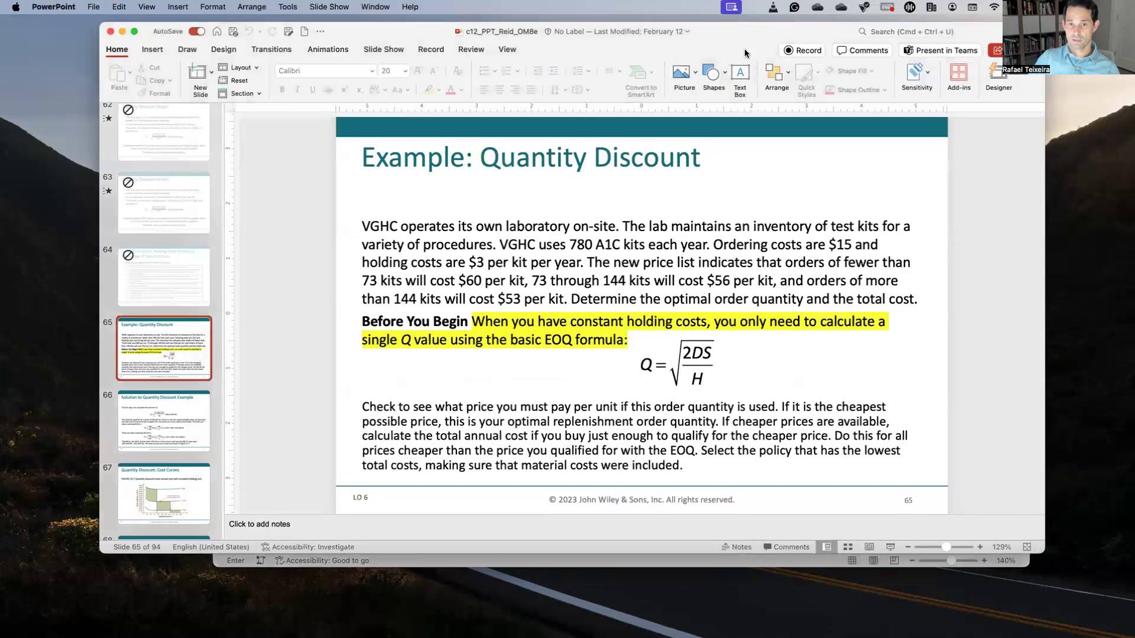
{"action": "key", "text": "ctrl+Up"}
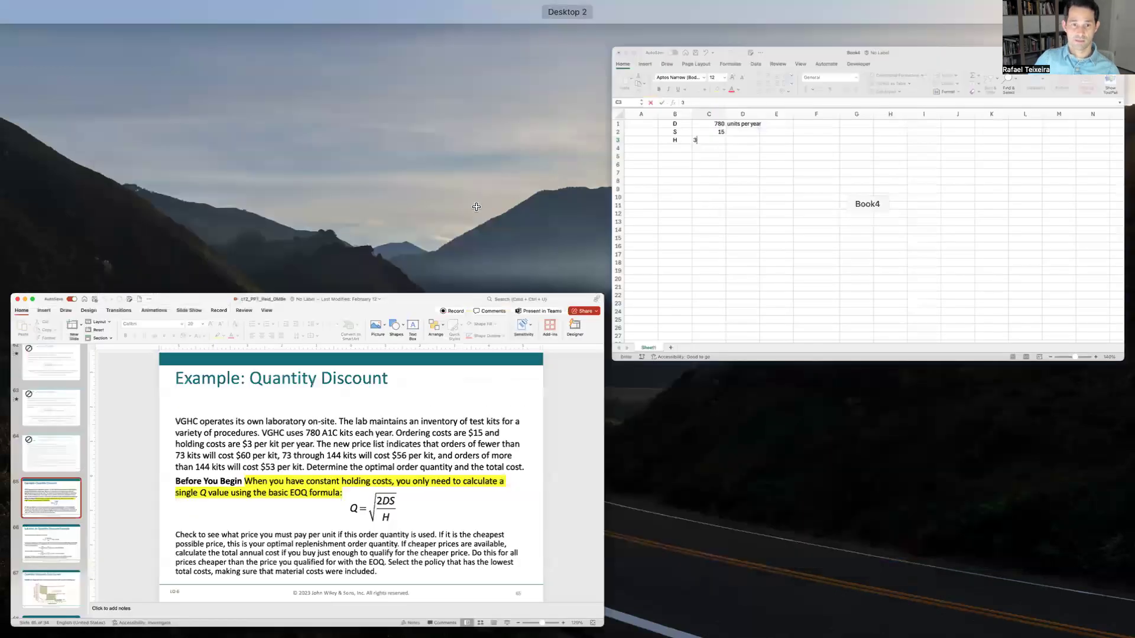
{"action": "left_click", "coordinate": [433, 210]}
{"action": "key", "text": "Up"}
{"action": "type", "text": "dolla"}
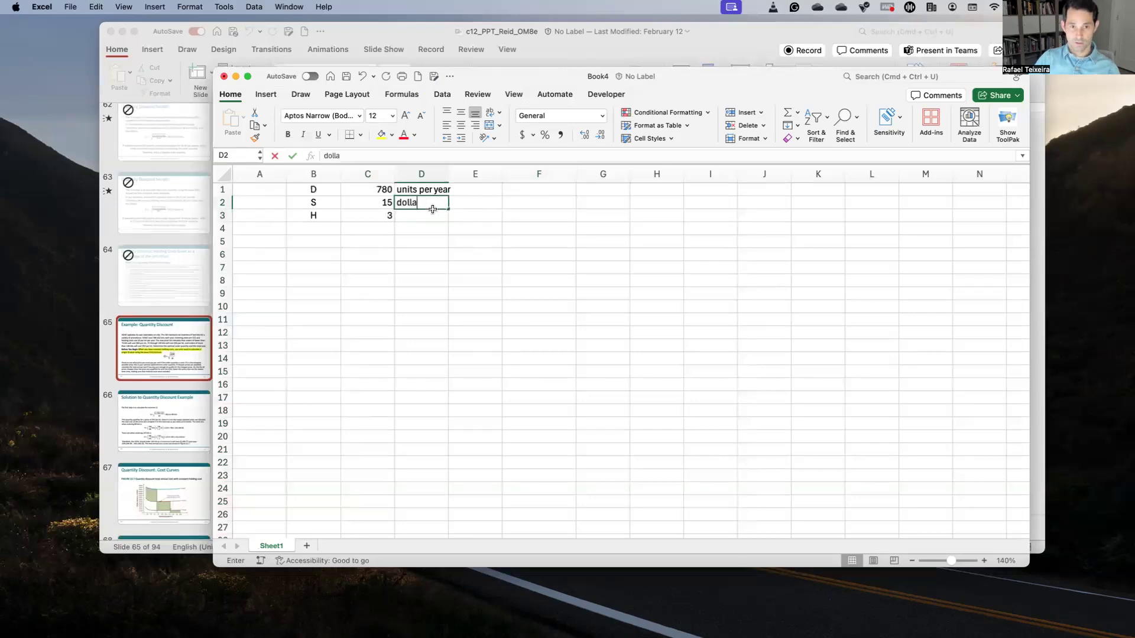
{"action": "type", "text": "rs per order"}
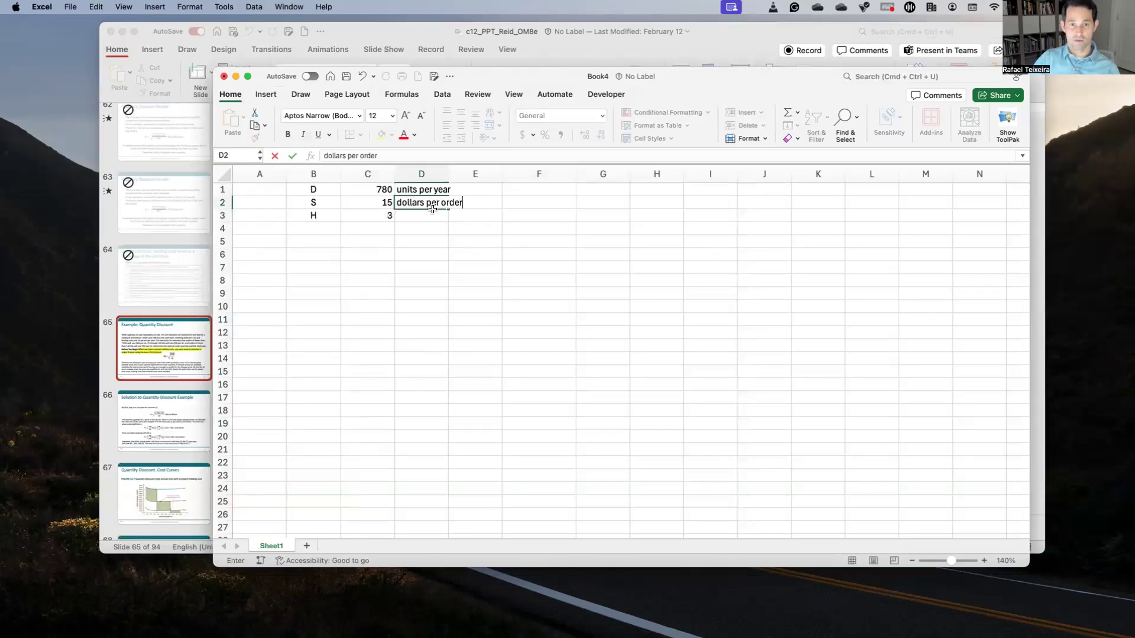
{"action": "key", "text": "Return"}
{"action": "type", "text": "dollars per unit"}
{"action": "key", "text": "Return"}
{"action": "key", "text": "Left"}
{"action": "key", "text": "Down"}
{"action": "key", "text": "Left"}
Check the price list on the PowerPoint slide and enter the Excel headers "Quantity ordered" in F1 and "Price" in G1.
{"action": "left_click", "coordinate": [746, 47]}
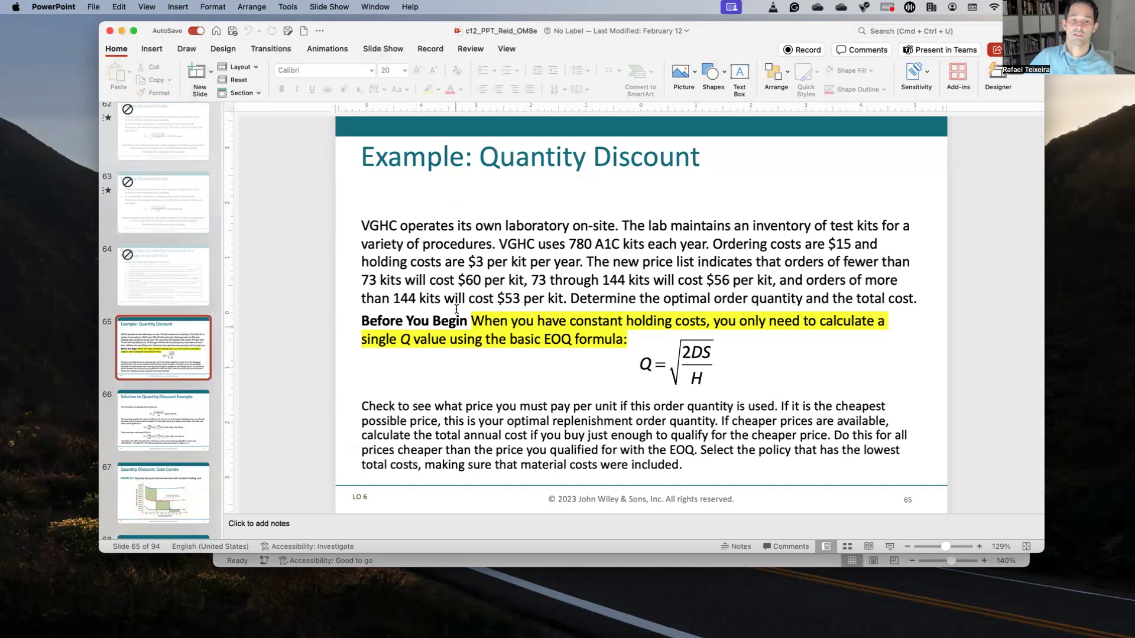
{"action": "key", "text": "ctrl+Up"}
{"action": "left_click", "coordinate": [793, 148]}
{"action": "left_click", "coordinate": [569, 190]}
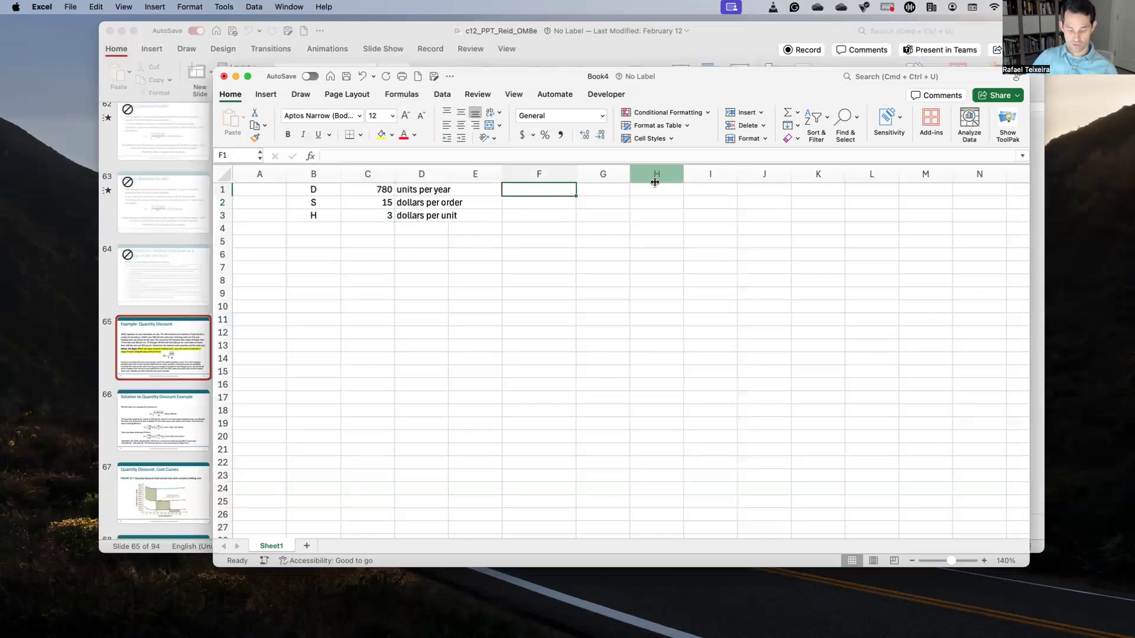
{"action": "type", "text": "Quantity "}
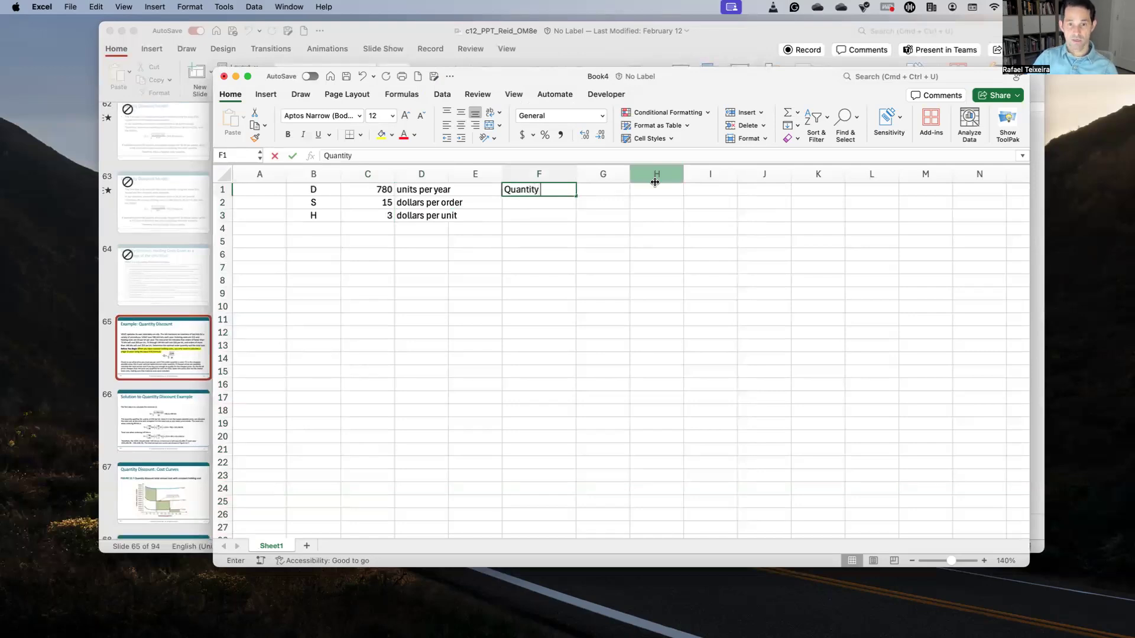
{"action": "type", "text": "pordered"}
{"action": "key", "text": "Tab"}
{"action": "type", "text": "Price"}
{"action": "key", "text": "Return"}
Enter the first price tier, "Less than 73" in F2 with 60 in G2.
{"action": "key", "text": "Left"}
{"action": "type", "text": "Less than 73"}
{"action": "key", "text": "Tab"}
{"action": "type", "text": "60"}
{"action": "key", "text": "Return"}
Change the header in G1 to "Unit price" and centre the contents of columns F and G.
{"action": "key", "text": "Up"}
{"action": "key", "text": "Up"}
{"action": "type", "text": "Unit price"}
{"action": "key", "text": "Return"}
{"action": "left_click_drag", "start_coordinate": [602, 174], "coordinate": [539, 174]}
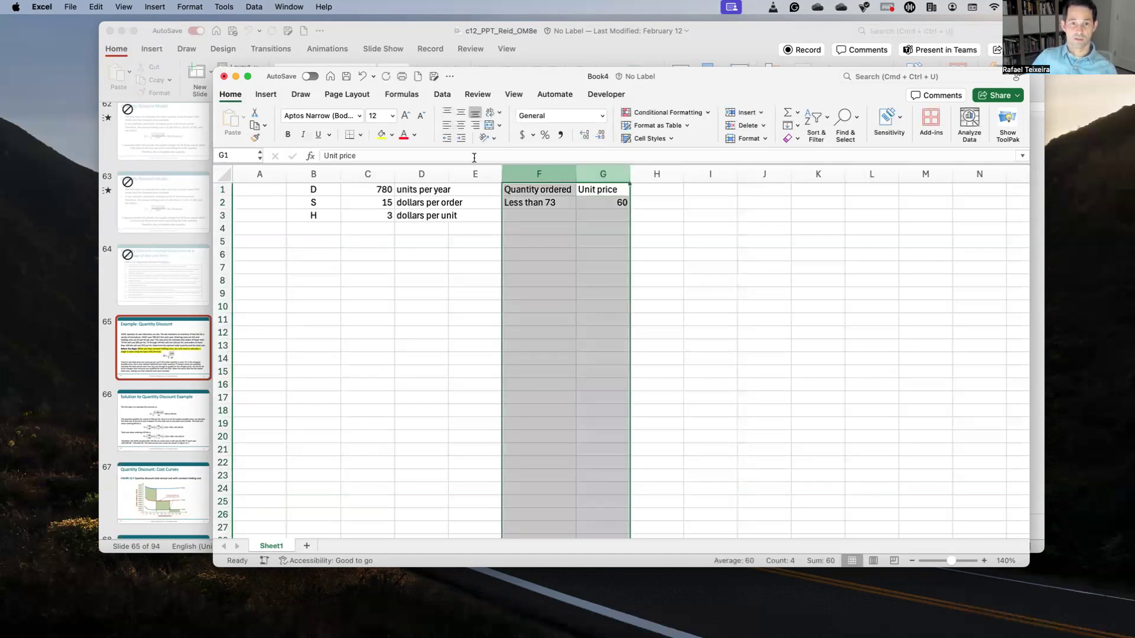
{"action": "left_click", "coordinate": [460, 125]}
Add the second price tier from the PowerPoint slide, "73 - 144" in F3 with 56 in G3.
{"action": "left_click", "coordinate": [561, 218]}
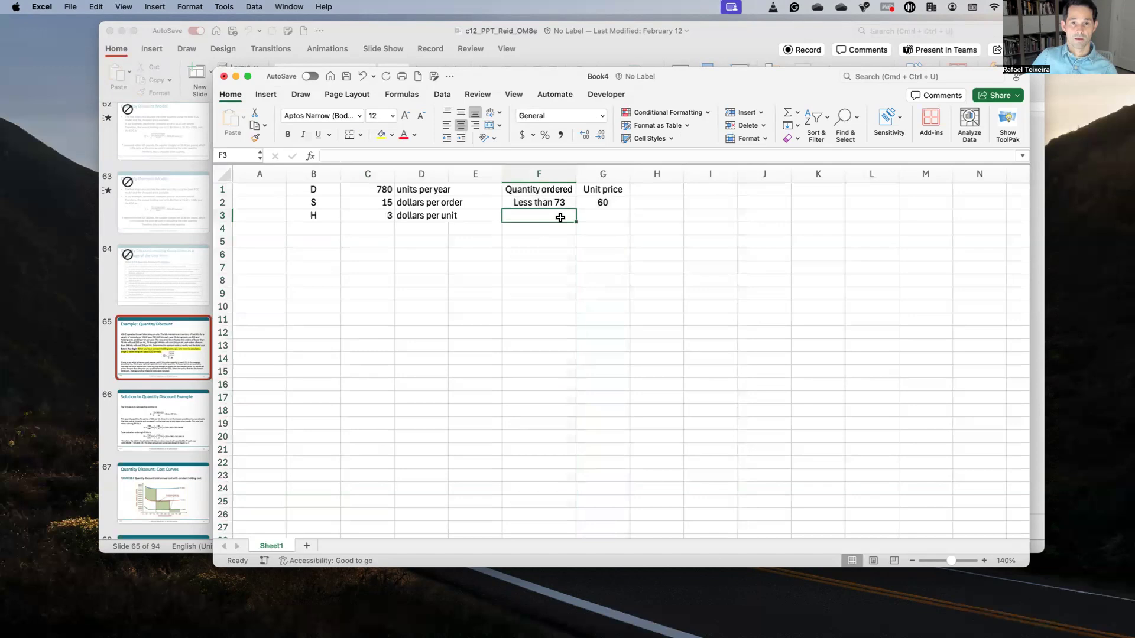
{"action": "left_click", "coordinate": [715, 43]}
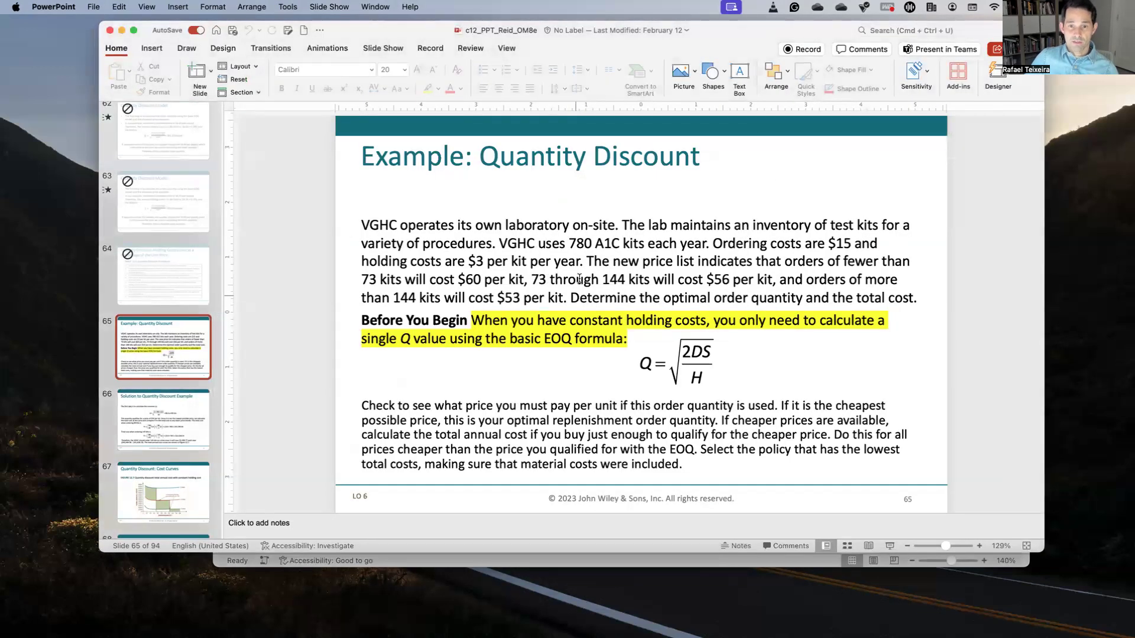
{"action": "key", "text": "ctrl+Up"}
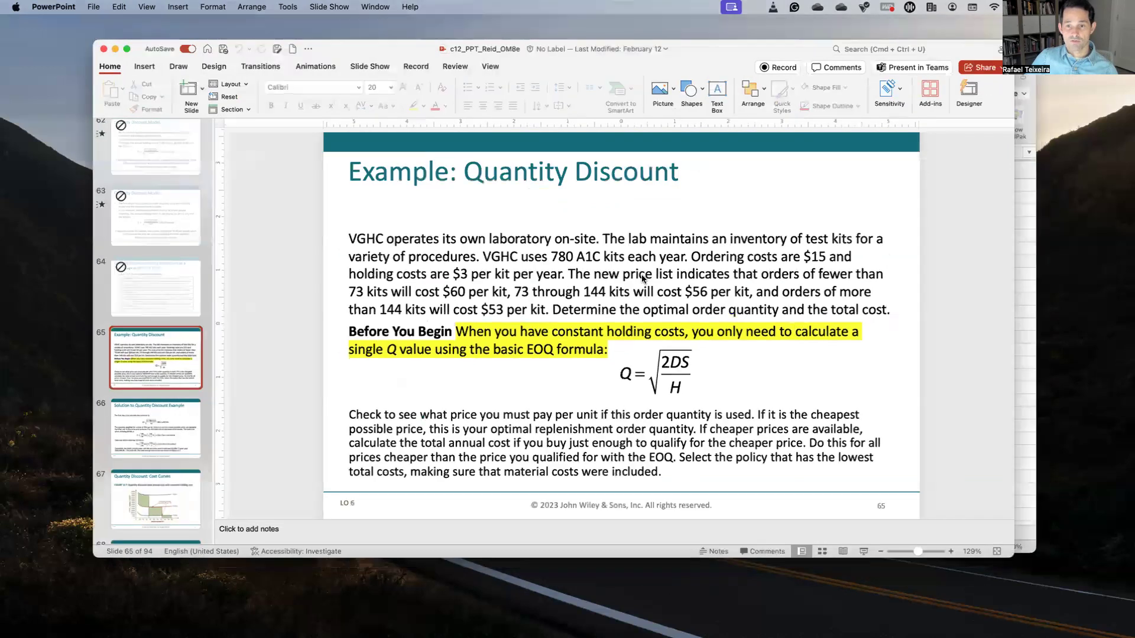
{"action": "left_click", "coordinate": [777, 214]}
{"action": "type", "text": "73 - 144"}
{"action": "key", "text": "Tab"}
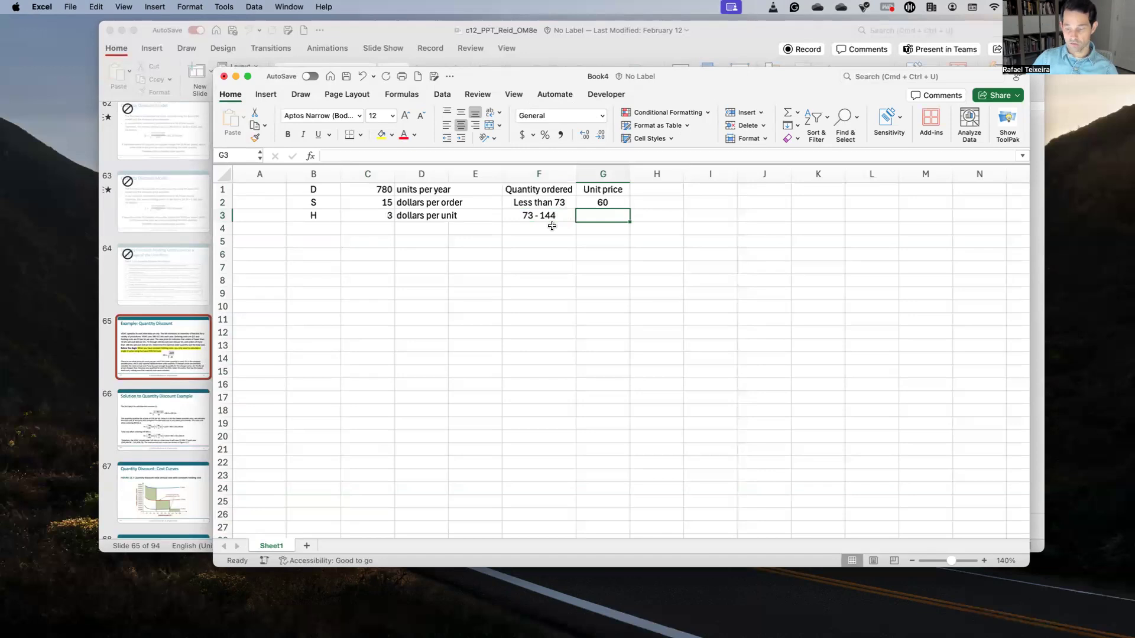
{"action": "left_click", "coordinate": [551, 225]}
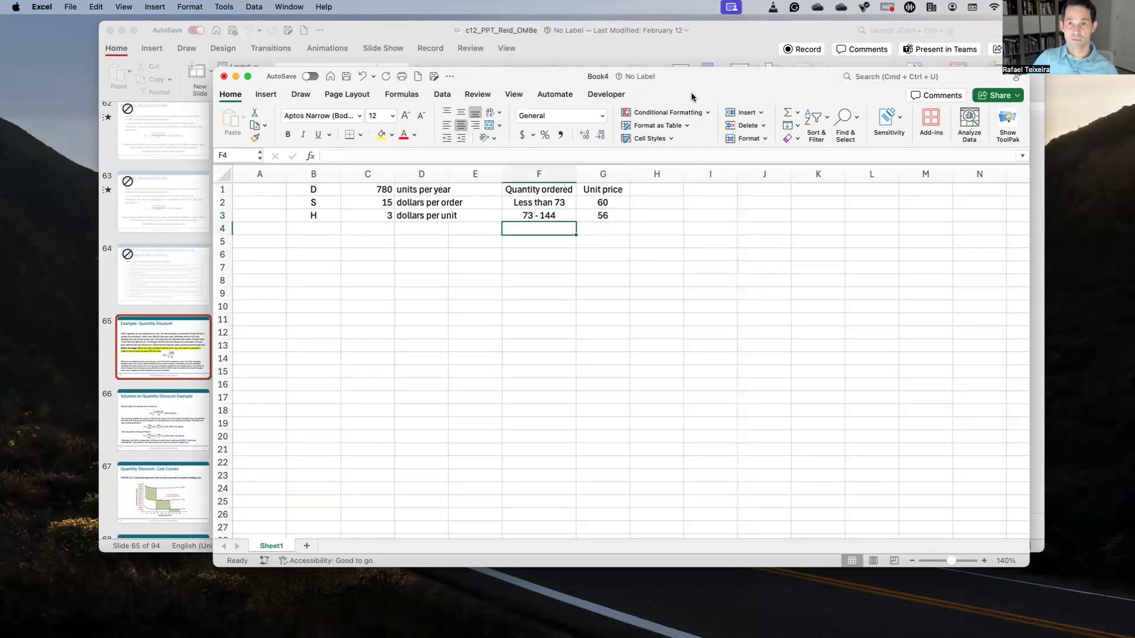
Add the third price tier from the PowerPoint slide, "More than 144" in F4 with 53 in G4.
{"action": "left_click", "coordinate": [718, 37]}
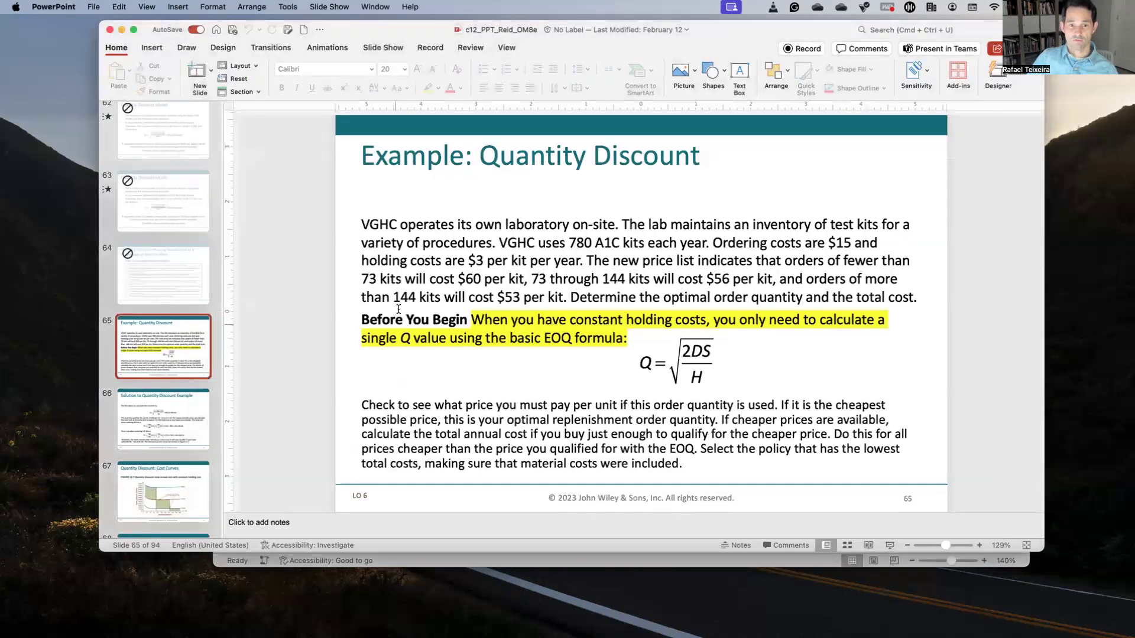
{"action": "key", "text": "ctrl+Up"}
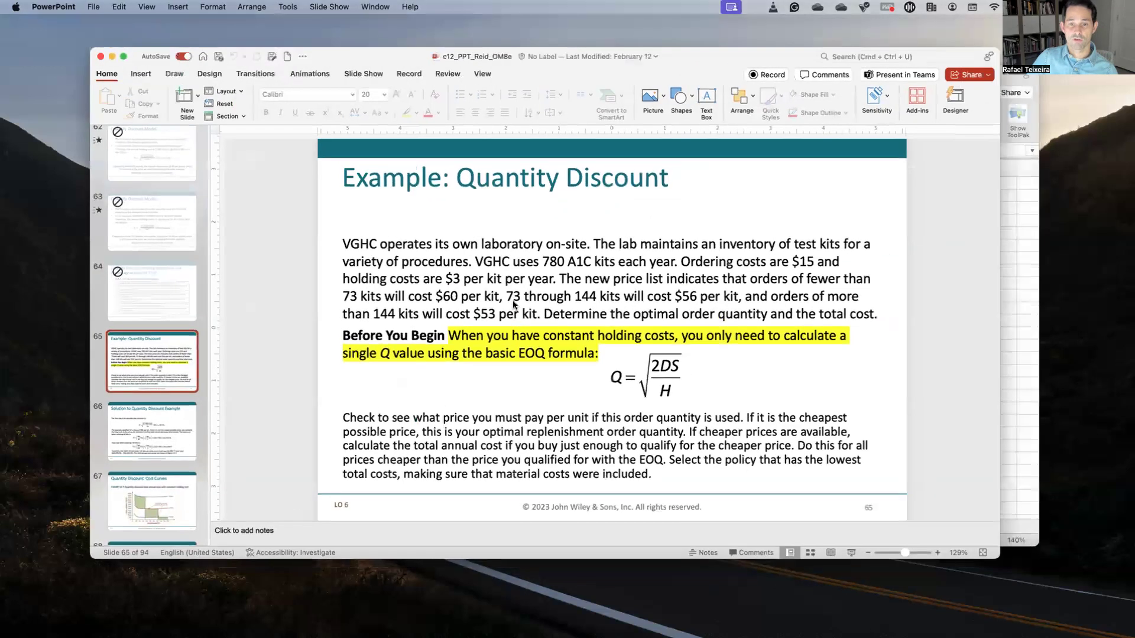
{"action": "left_click", "coordinate": [635, 206]}
{"action": "type", "text": "Mo"}
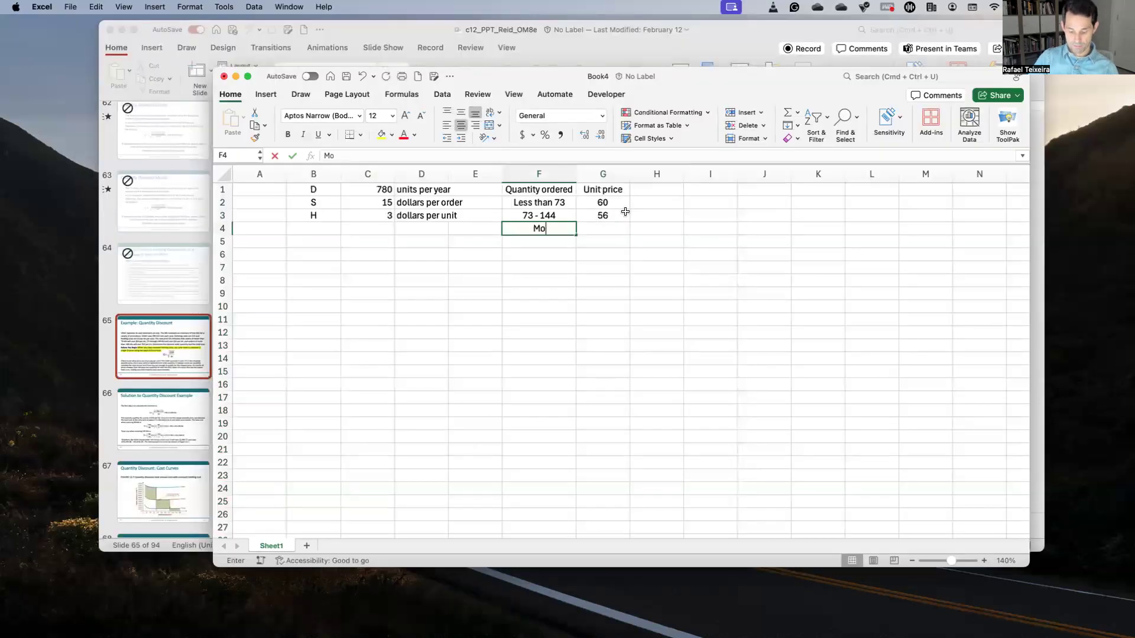
{"action": "type", "text": "re than 144"}
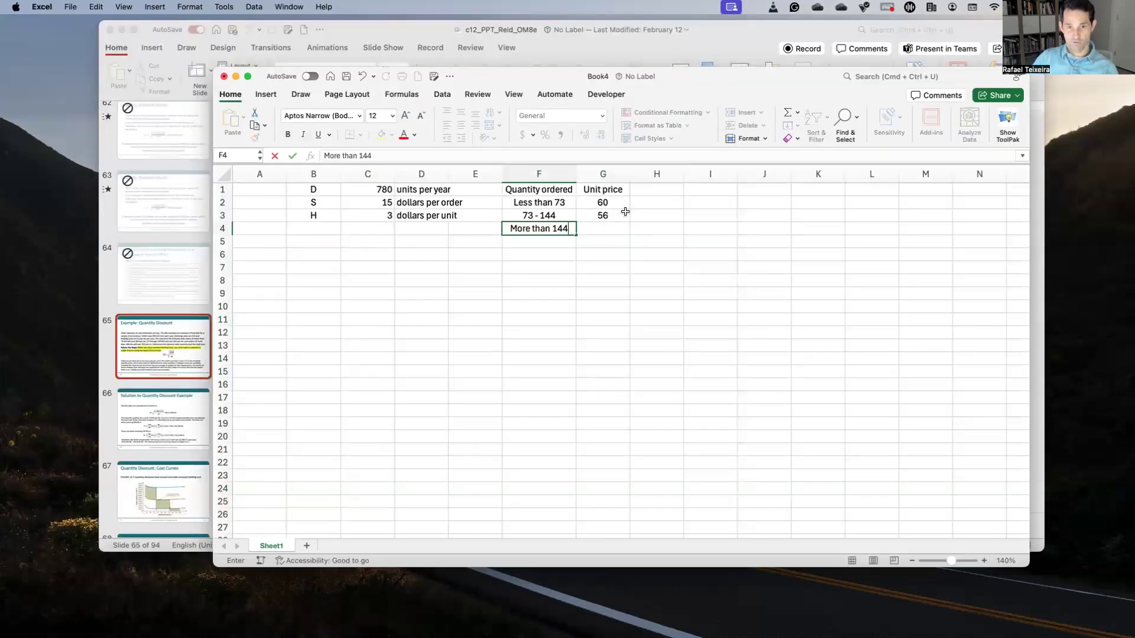
{"action": "key", "text": "Tab"}
{"action": "type", "text": "53"}
{"action": "key", "text": "Return"}
Review the example on the PowerPoint slide and enter the label EOQ in B6 of the Excel sheet.
{"action": "key", "text": "Left"}
{"action": "key", "text": "Left"}
{"action": "key", "text": "Left"}
{"action": "key", "text": "Down"}
{"action": "key", "text": "Left"}
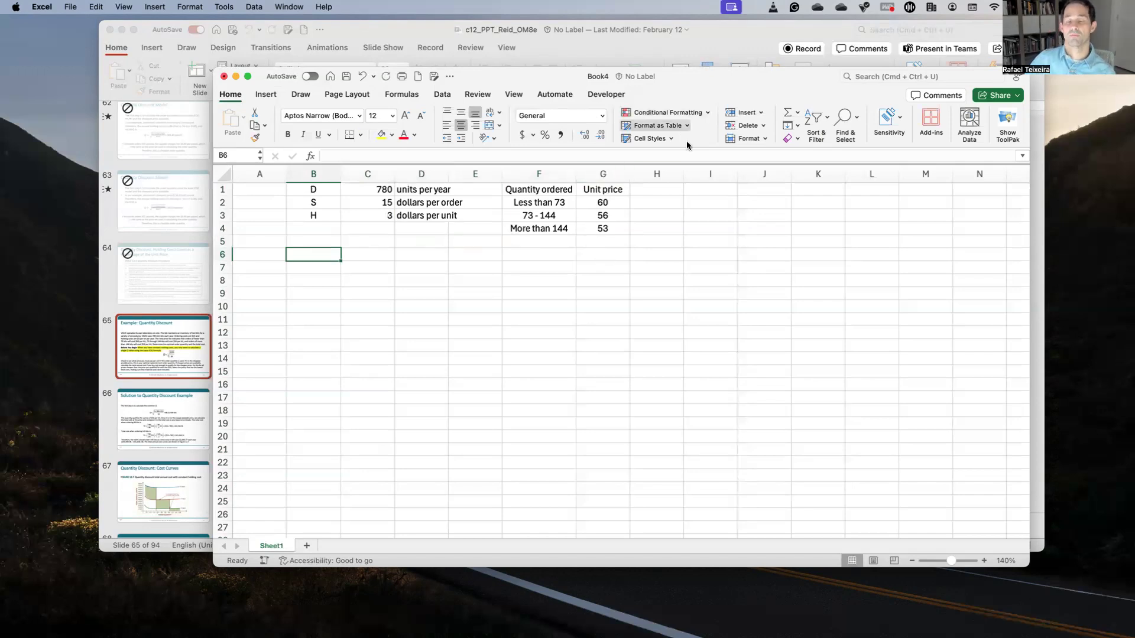
{"action": "key", "text": "ctrl+Up"}
{"action": "left_click", "coordinate": [519, 385]}
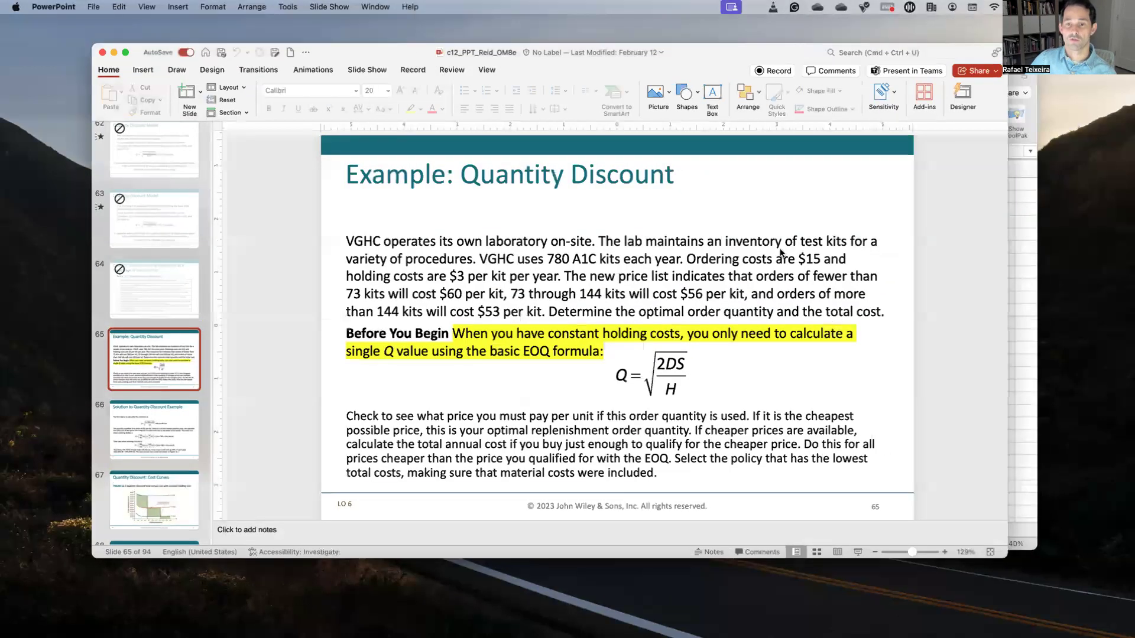
{"action": "key", "text": "super+Tab"}
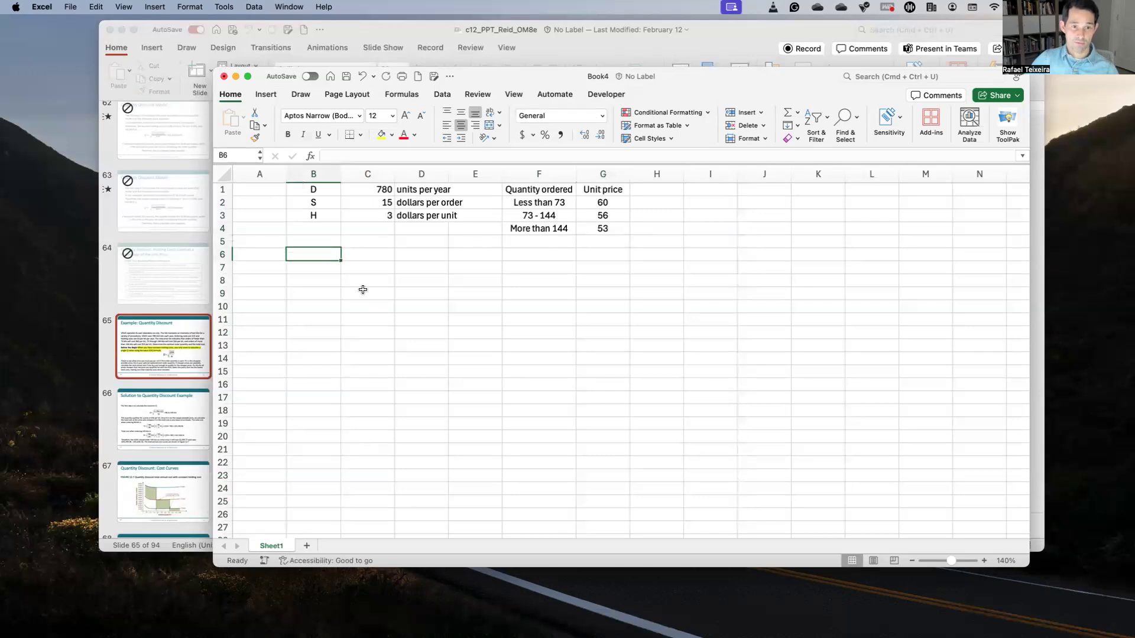
{"action": "type", "text": "EOQ"}
{"action": "key", "text": "Return"}
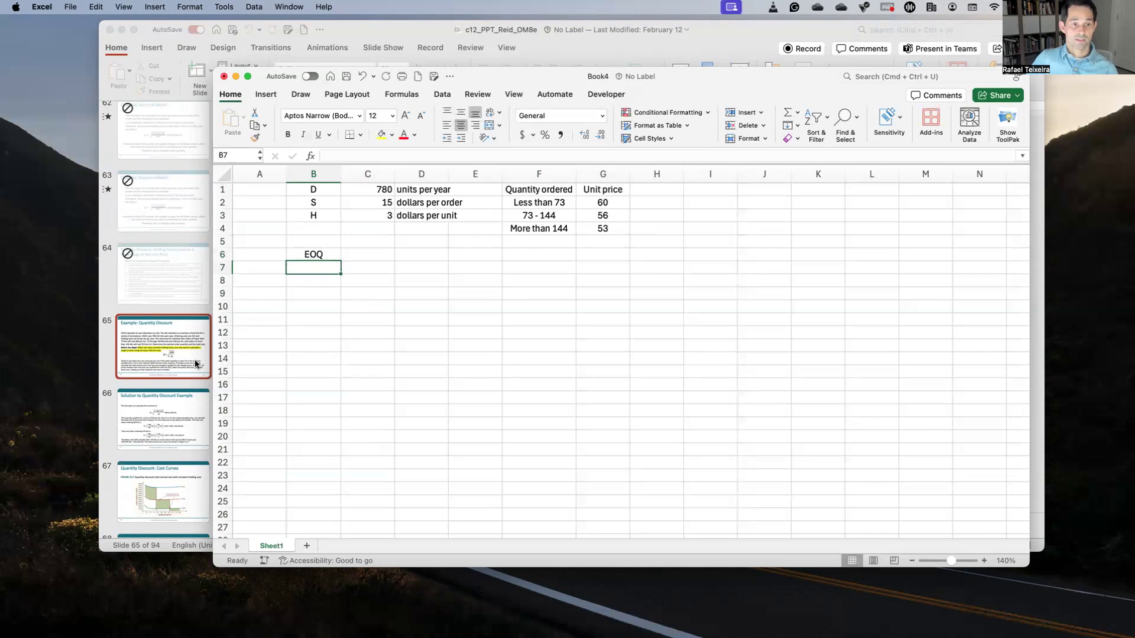
Check the EOQ formula on the PowerPoint slide and enter the label 2SD/H in B7 of the Excel sheet.
{"action": "key", "text": "super+Tab"}
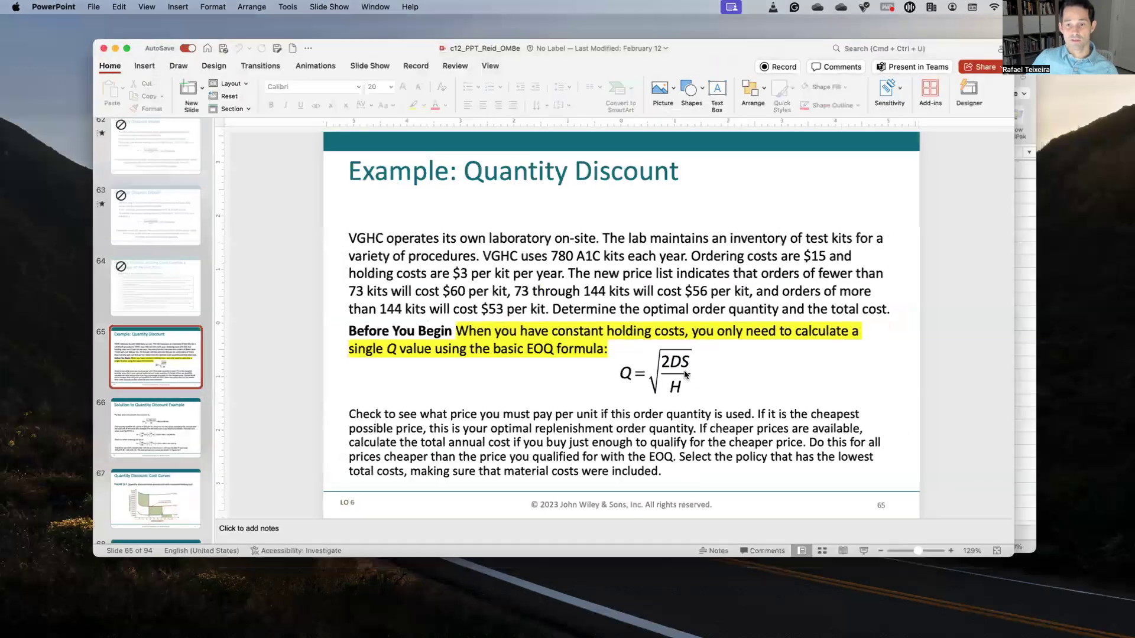
{"action": "key", "text": "ctrl+Up"}
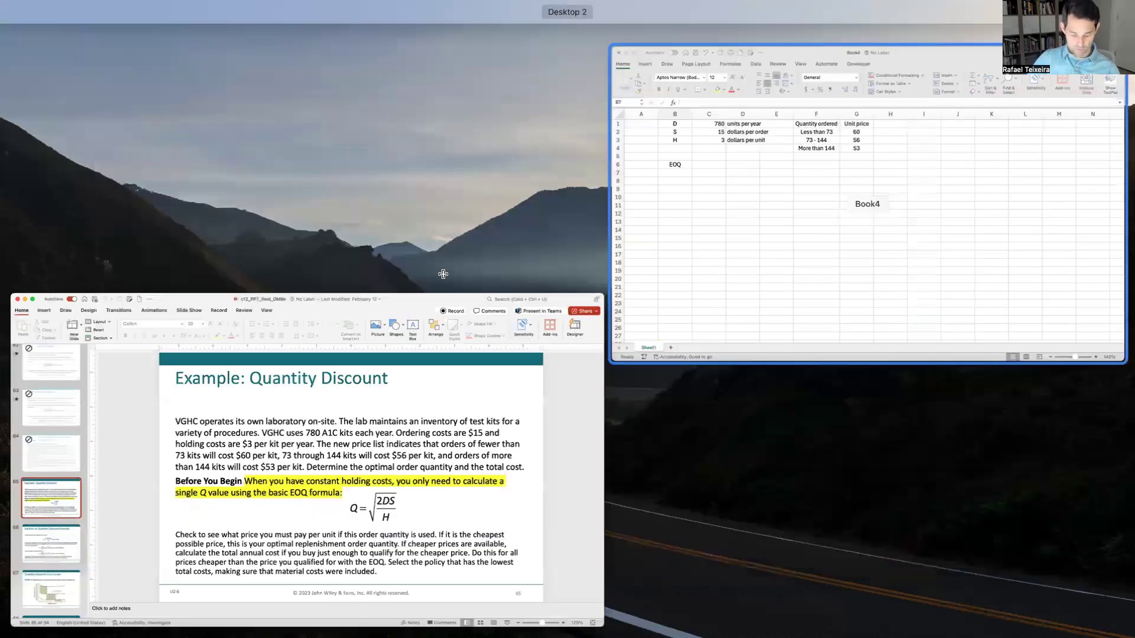
{"action": "left_click", "coordinate": [867, 204]}
{"action": "type", "text": "2SD"}
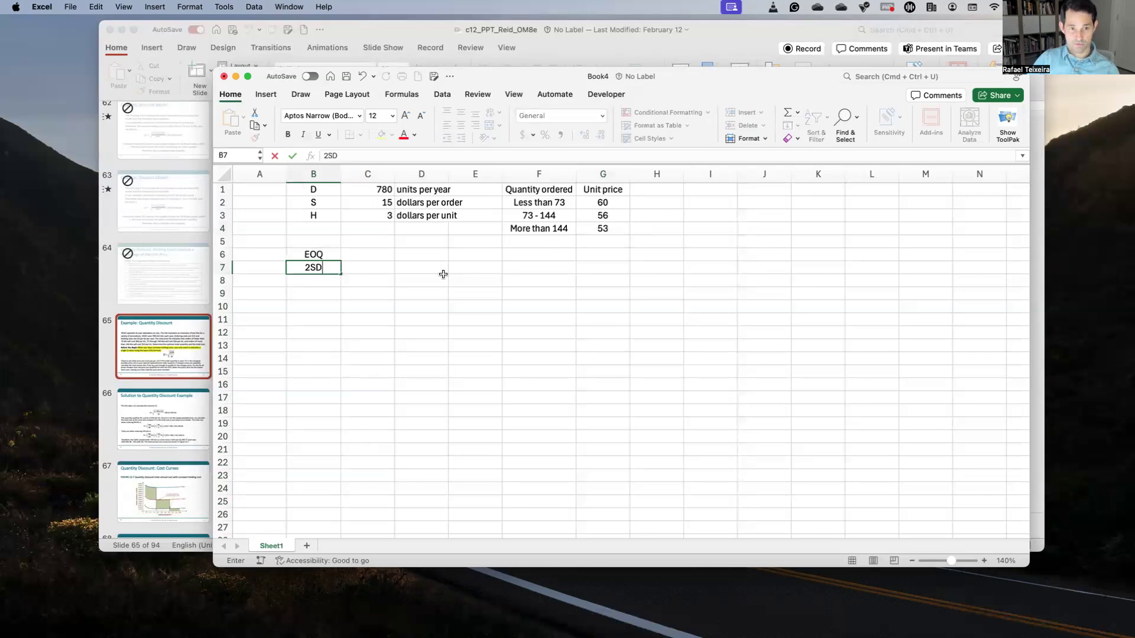
{"action": "type", "text": "/H"}
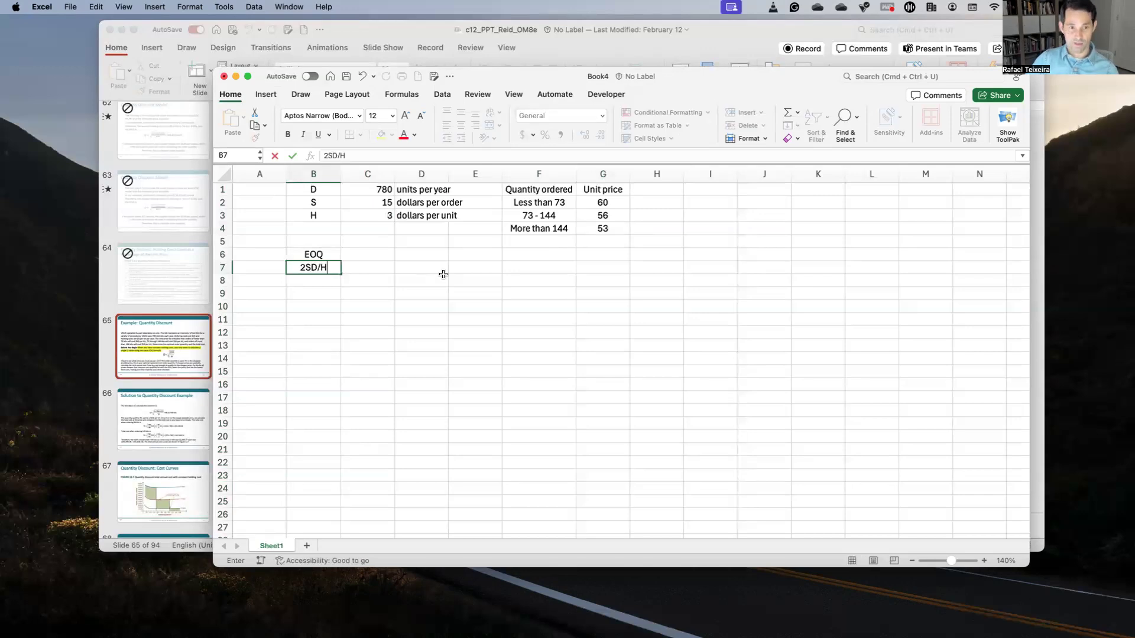
{"action": "key", "text": "Tab"}
Calculate 2SD/H in C7 with the formula =(2*C2*C1)/C3.
{"action": "type", "text": "="}
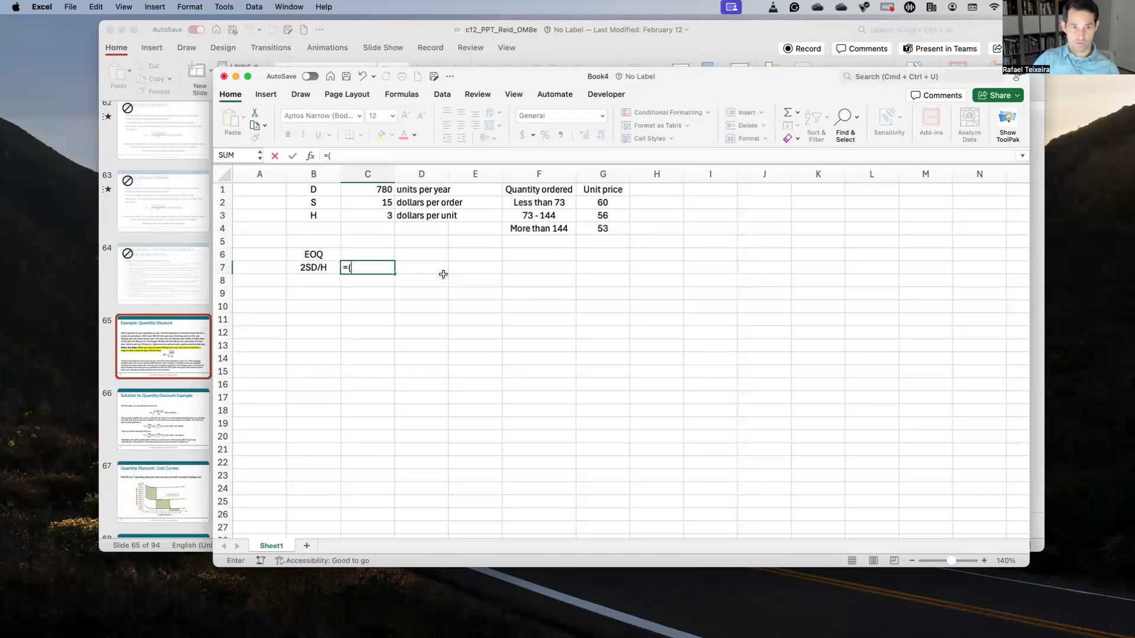
{"action": "type", "text": "(2*"}
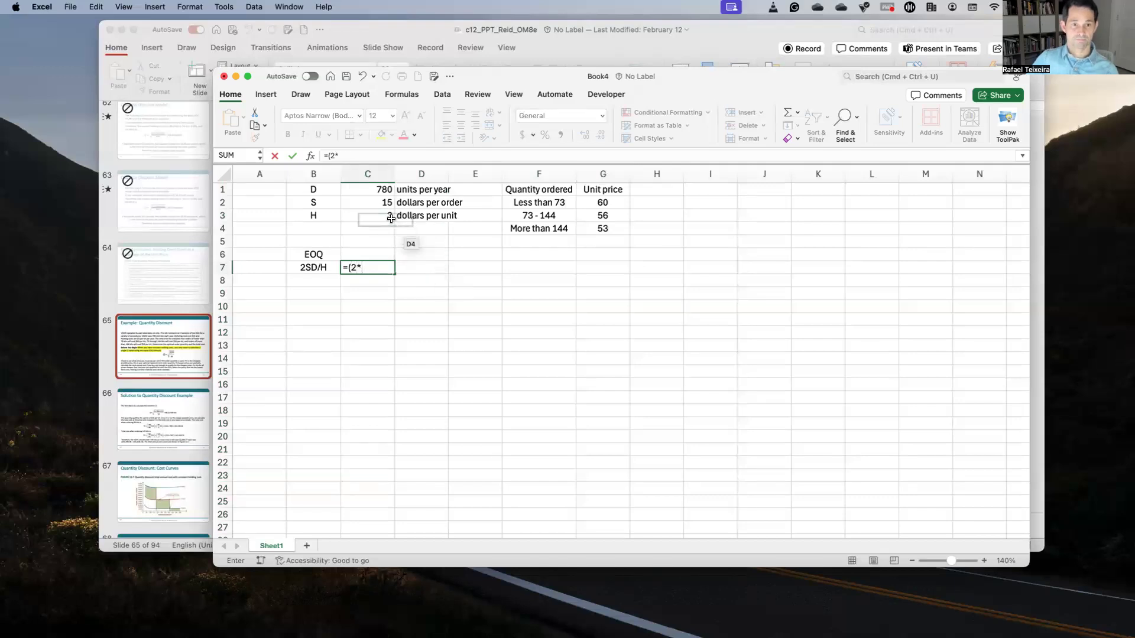
{"action": "left_click", "coordinate": [386, 205]}
{"action": "type", "text": "*"}
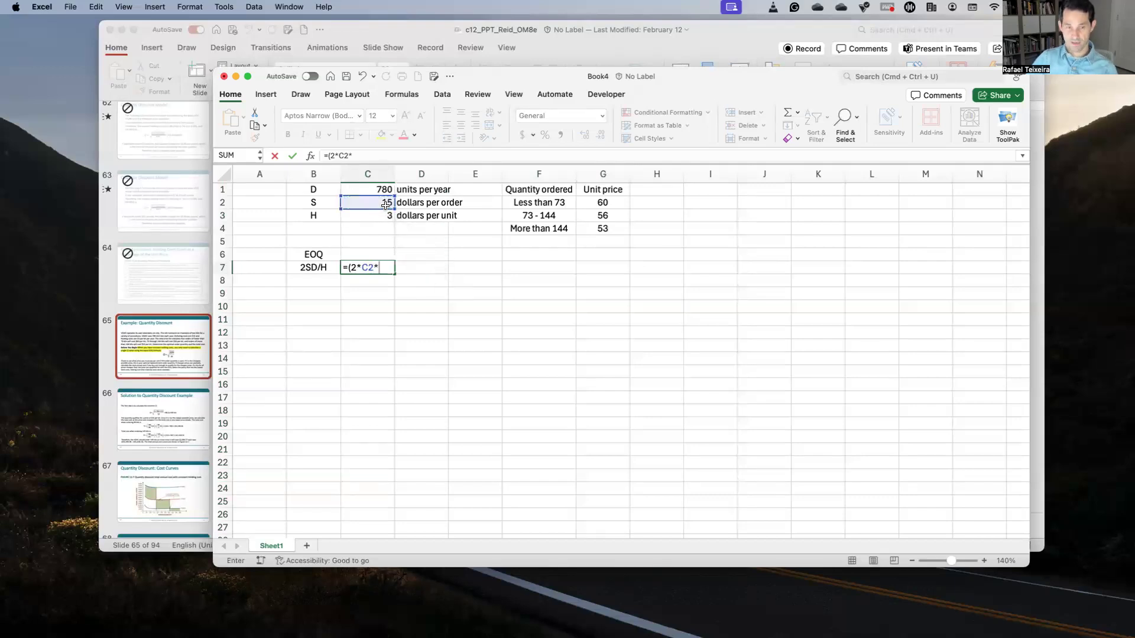
{"action": "left_click", "coordinate": [381, 191]}
{"action": "type", "text": ")"}
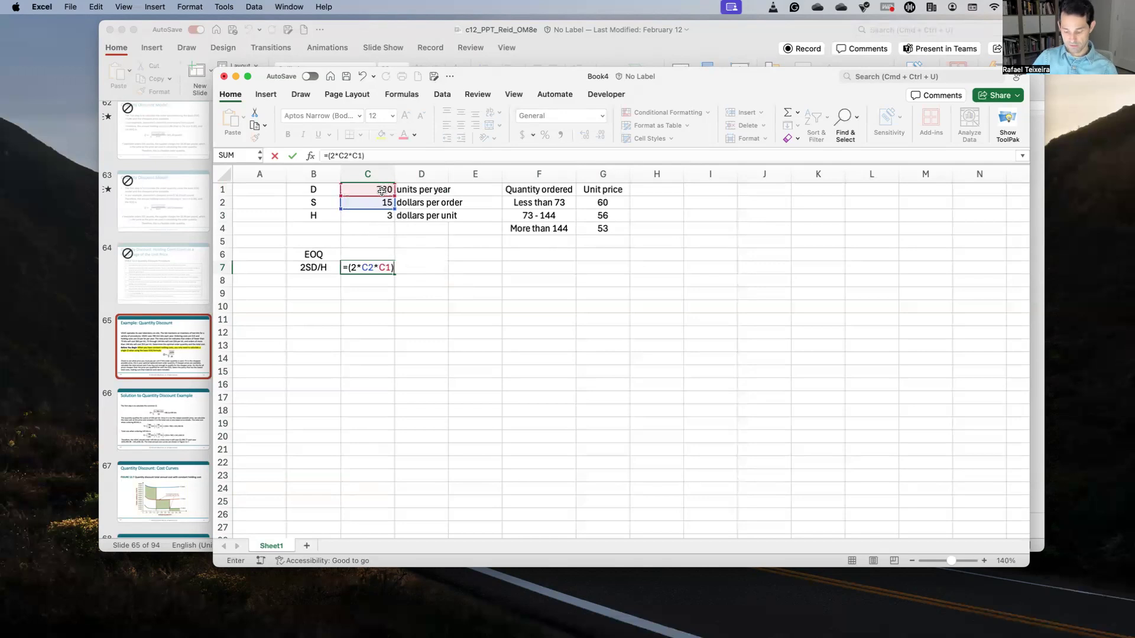
{"action": "type", "text": "/"}
{"action": "left_click", "coordinate": [384, 215]}
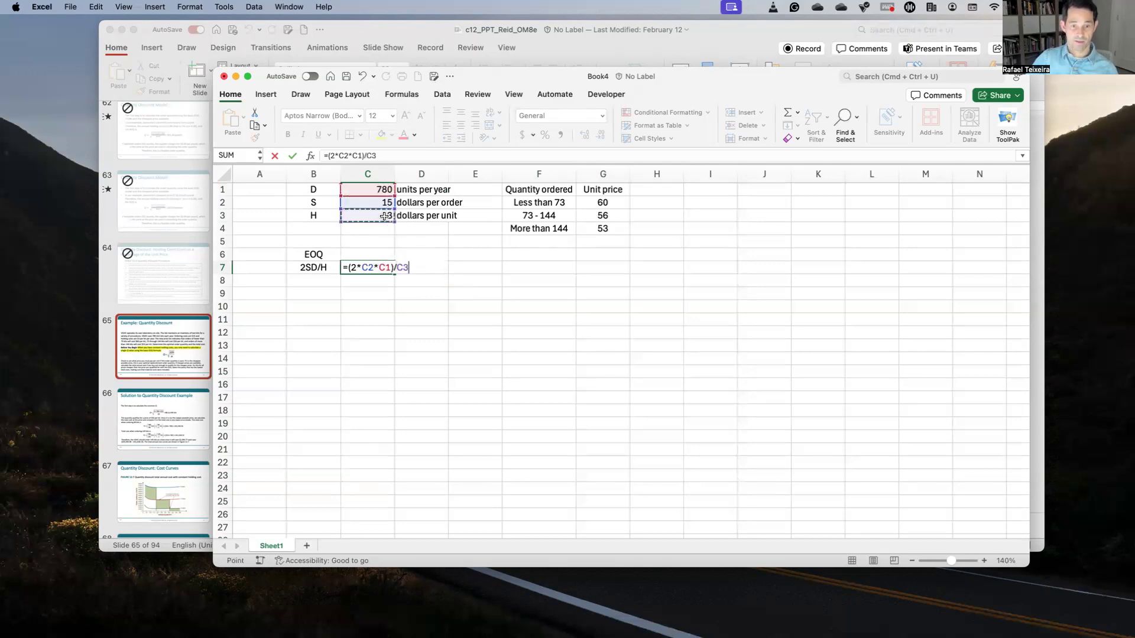
{"action": "key", "text": "Return"}
Add the label Sqrt in B8 and calculate the square root of C7 in C8 with =SQRT(C7).
{"action": "key", "text": "Left"}
{"action": "type", "text": "Sqrt"}
{"action": "key", "text": "Tab"}
{"action": "type", "text": "="}
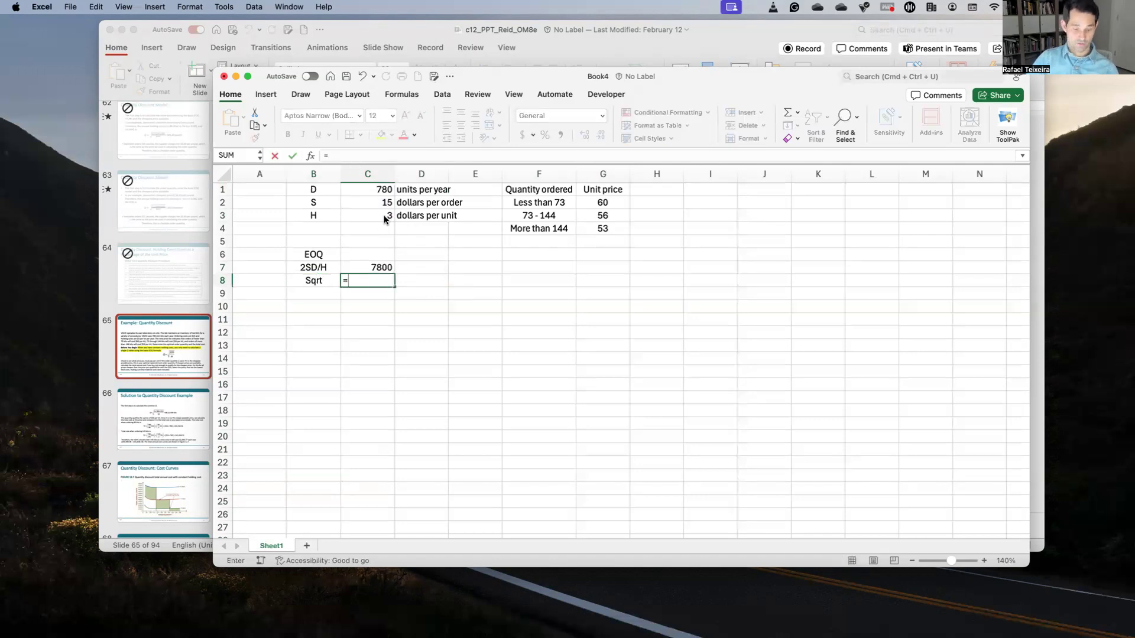
{"action": "type", "text": "sqrt("}
{"action": "left_click", "coordinate": [381, 268]}
{"action": "key", "text": "Return"}
Reduce the number format of the square root result in C8 to two decimal places.
{"action": "key", "text": "Up"}
{"action": "key", "text": "Right"}
{"action": "key", "text": "Left"}
{"action": "left_click", "coordinate": [600, 136]}
{"action": "left_click", "coordinate": [599, 136]}
{"action": "left_click", "coordinate": [599, 135]}
{"action": "left_click", "coordinate": [600, 136]}
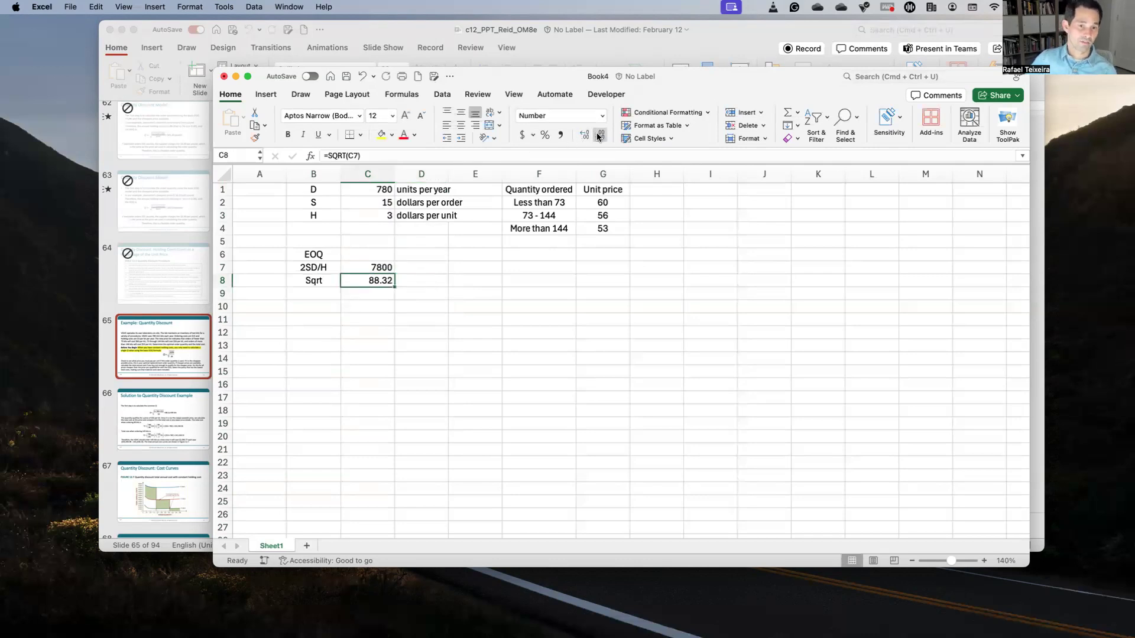
Mark the square root result as the order quantity by entering "<-- Q" in D8.
{"action": "left_click", "coordinate": [440, 280]}
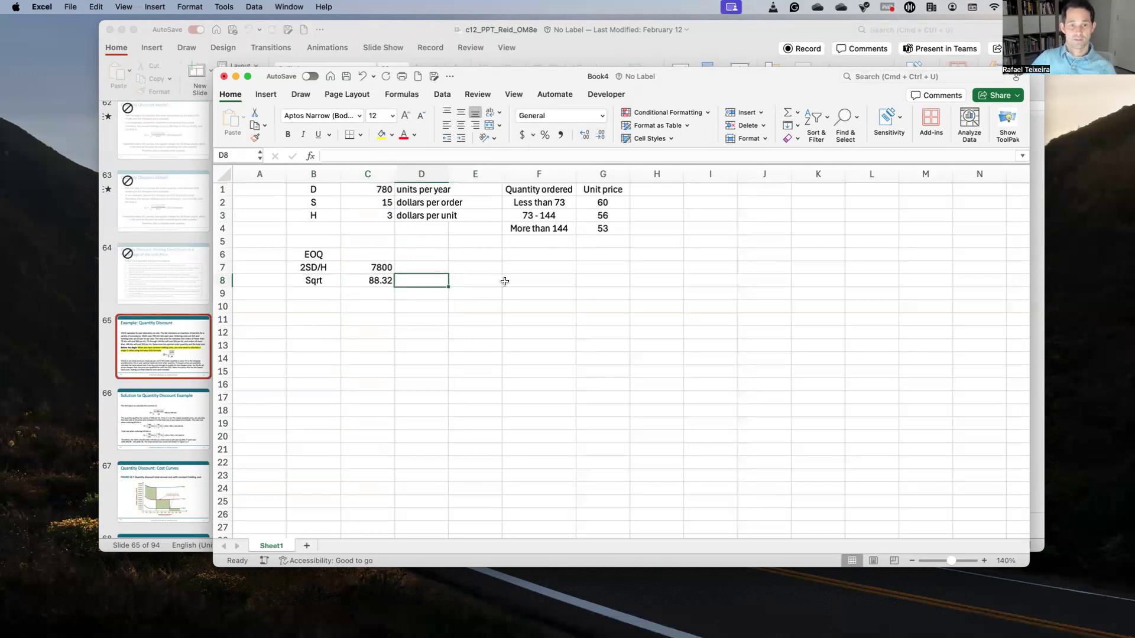
{"action": "type", "text": "<-- Q"}
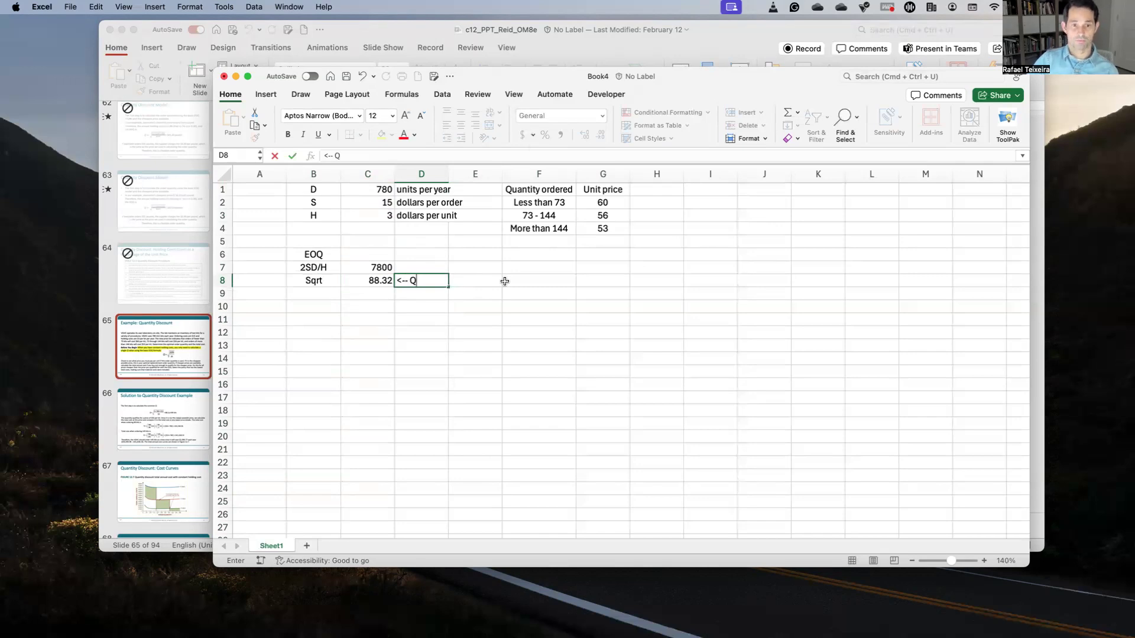
{"action": "key", "text": "Return"}
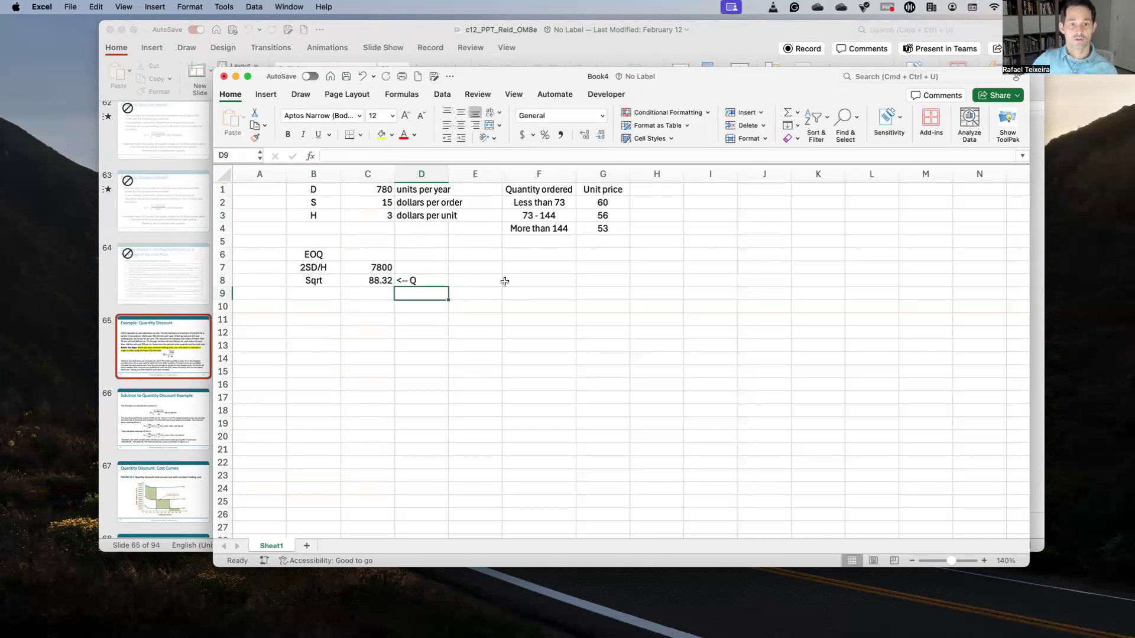
Match Q to its price tier in the quantity table, and enter "Price per unit" in B10 with 56 in C10.
{"action": "left_click_drag", "start_coordinate": [345, 281], "coordinate": [412, 282]}
{"action": "left_click_drag", "start_coordinate": [567, 202], "coordinate": [602, 214]}
{"action": "left_click", "coordinate": [568, 252]}
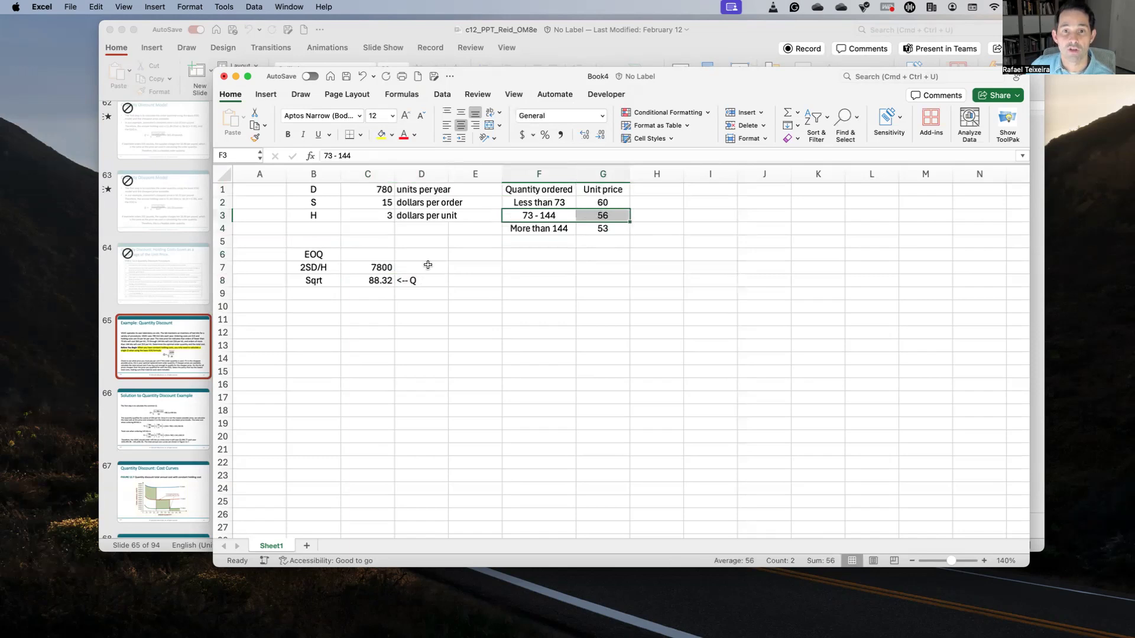
{"action": "left_click", "coordinate": [337, 297]}
{"action": "key", "text": "Down"}
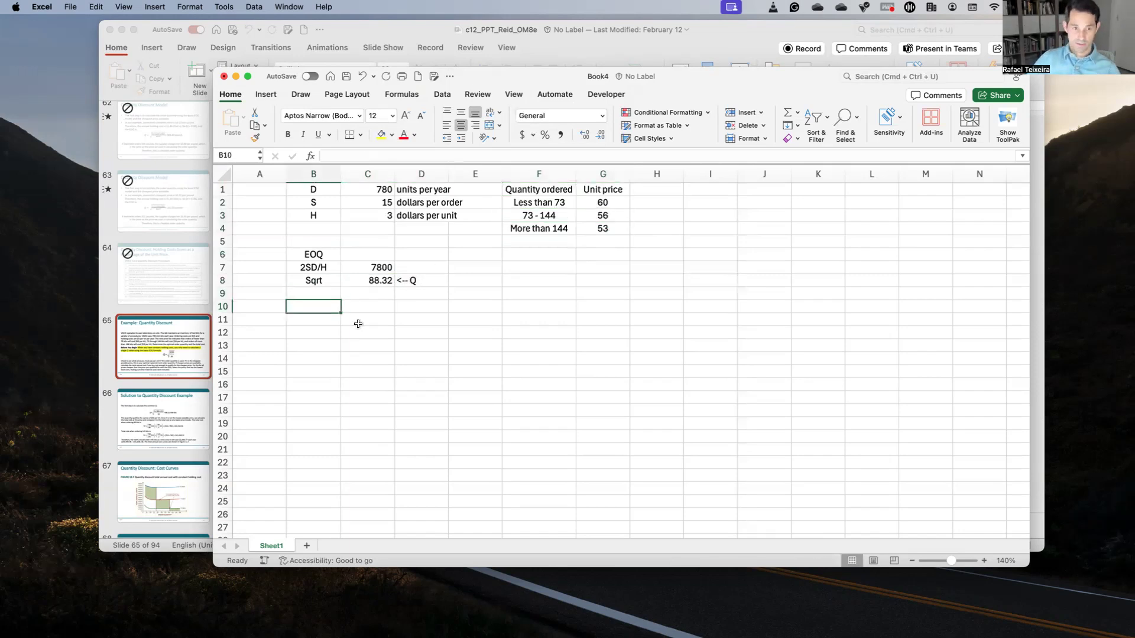
{"action": "type", "text": "Price per unit"}
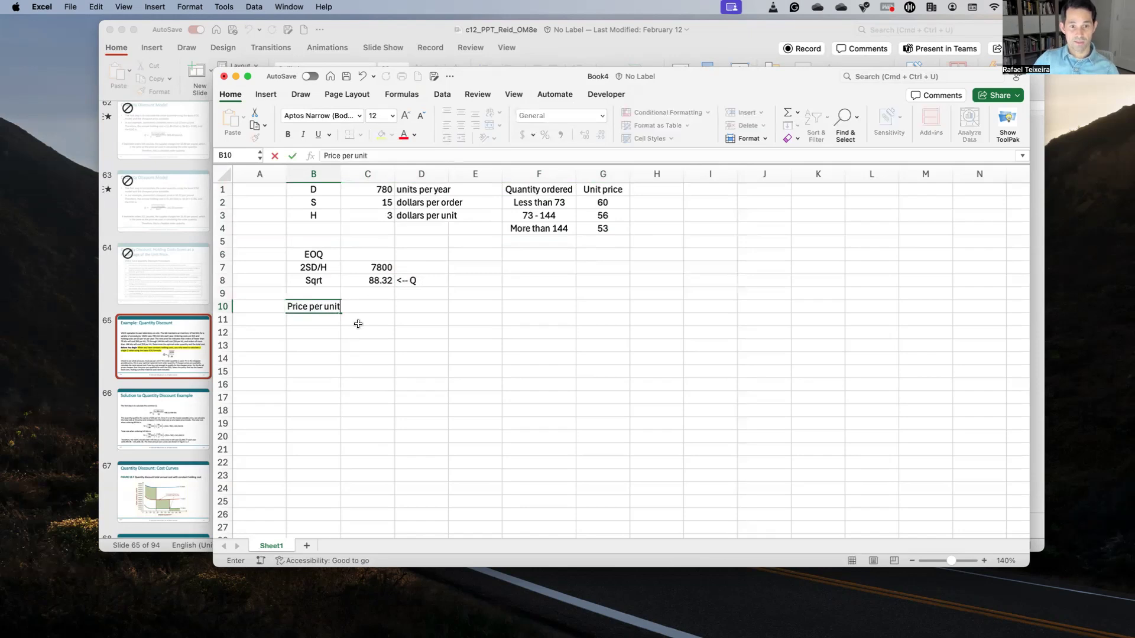
{"action": "key", "text": "Right"}
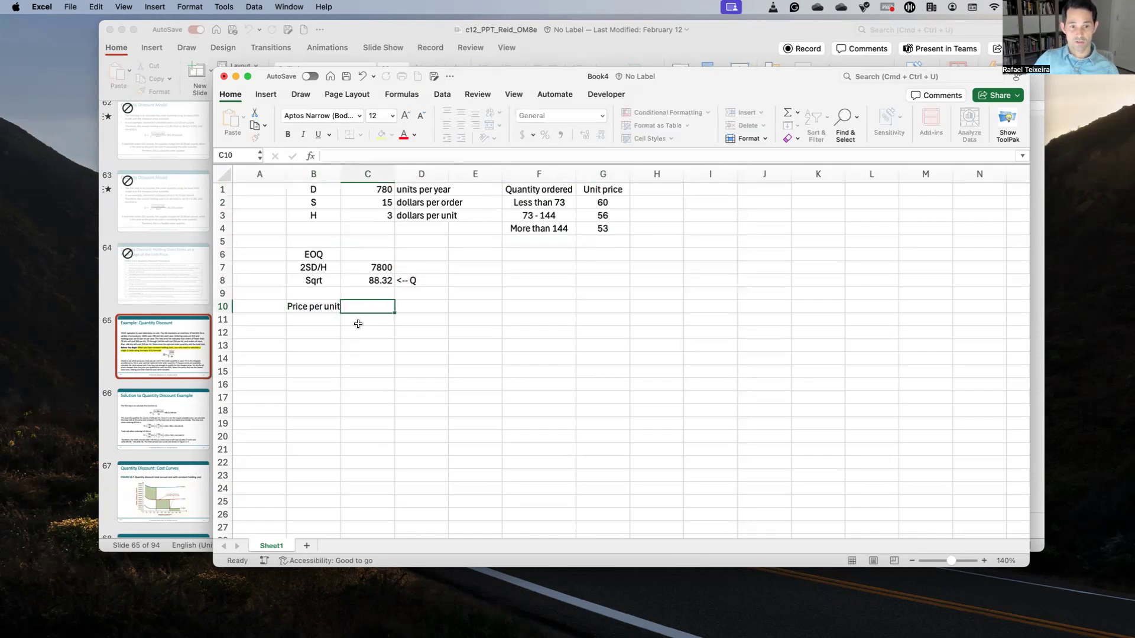
{"action": "type", "text": "56"}
{"action": "key", "text": "Return"}
{"action": "key", "text": "Down"}
{"action": "key", "text": "Left"}
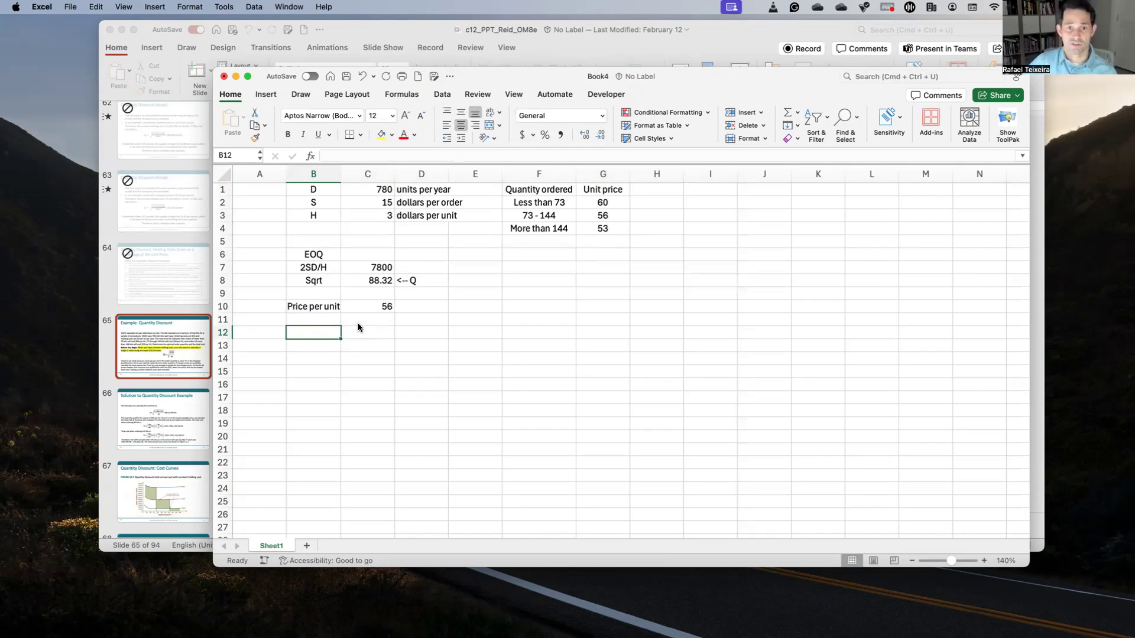
Enter the label "Total order cost" in B12 and its formula label D/Q*S in B13.
{"action": "type", "text": "Tot"}
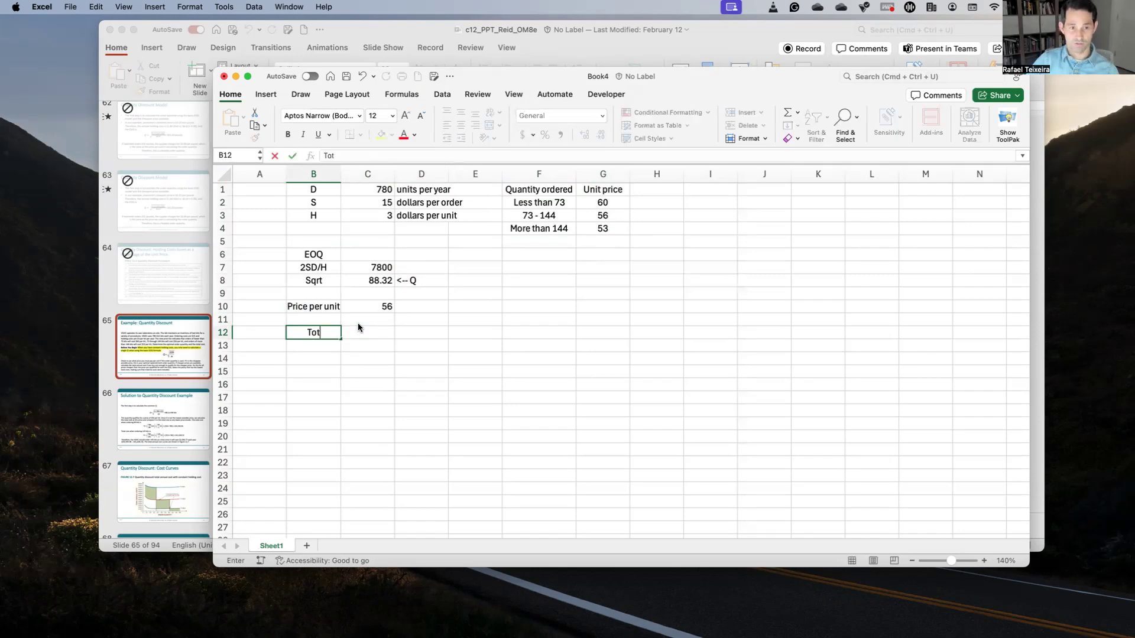
{"action": "type", "text": "al"}
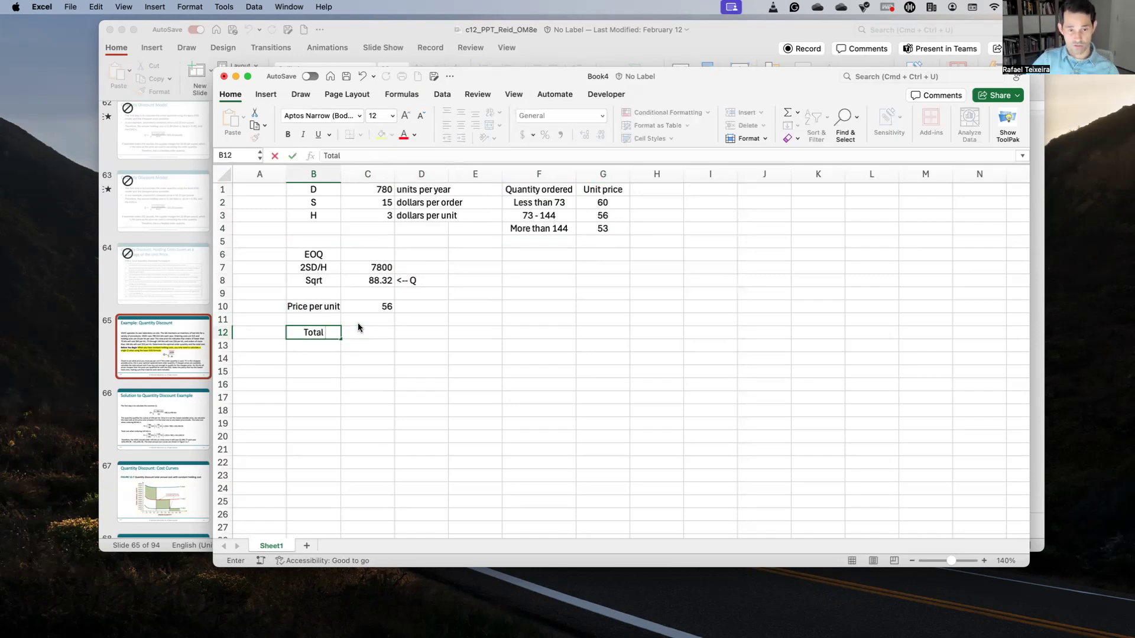
{"action": "type", "text": " order cost"}
{"action": "key", "text": "Tab"}
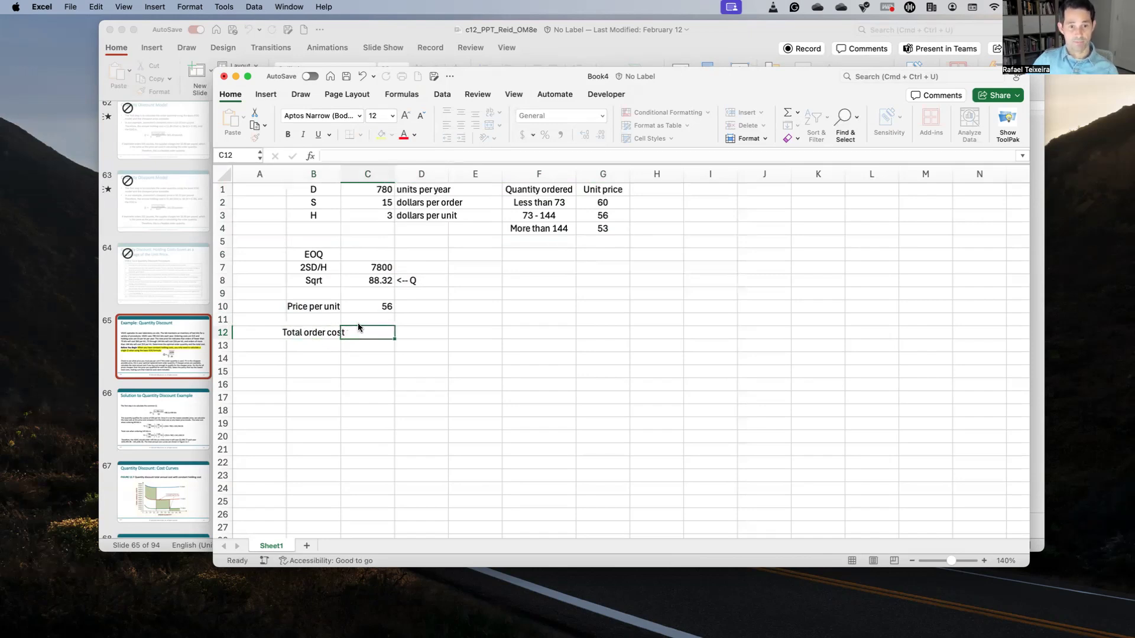
{"action": "key", "text": "Down"}
{"action": "key", "text": "Left"}
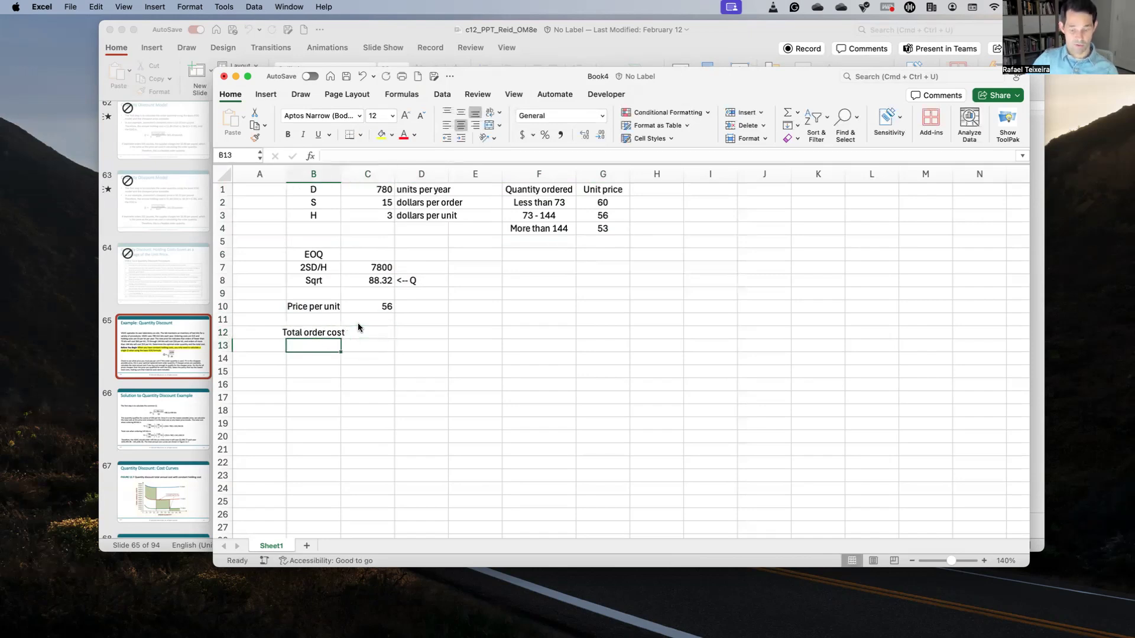
{"action": "type", "text": "D/"}
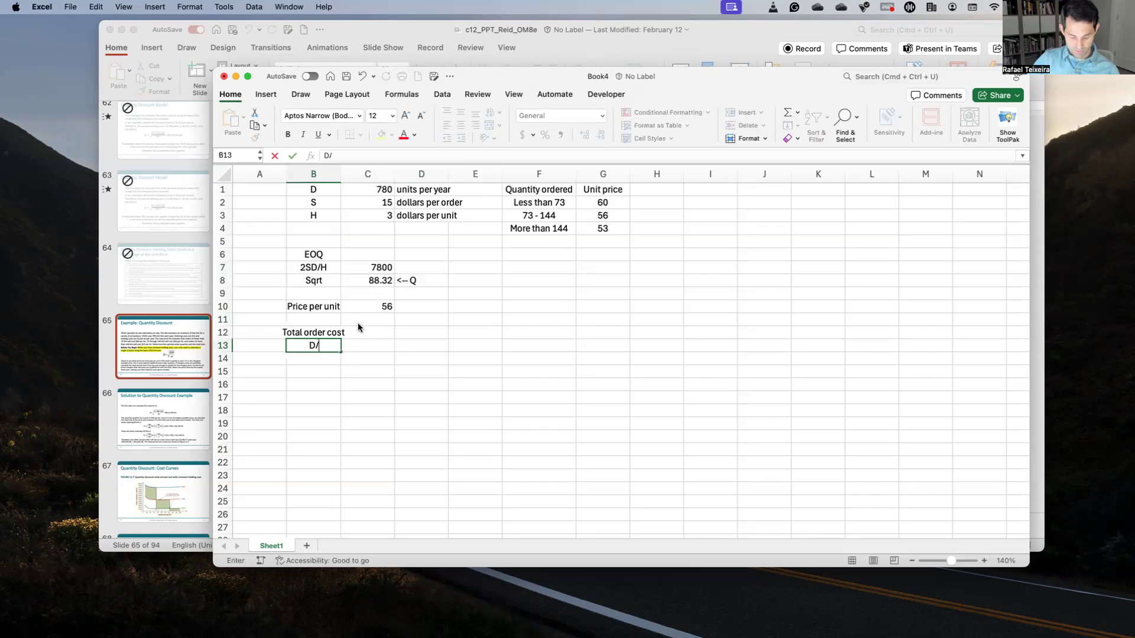
{"action": "type", "text": "Q*"}
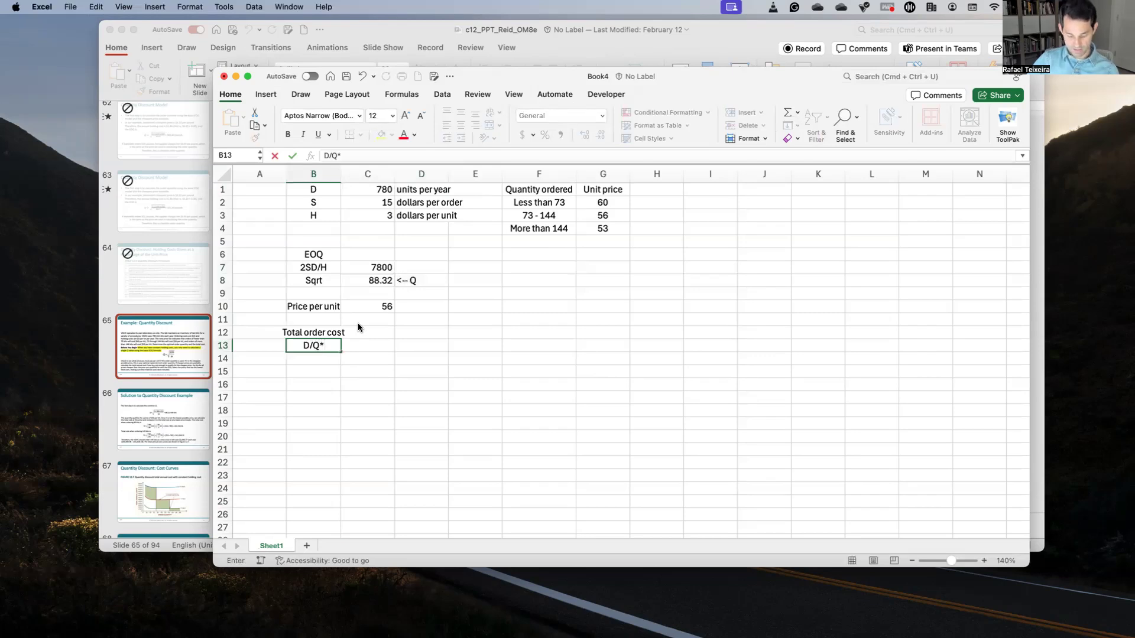
{"action": "type", "text": "S"}
{"action": "key", "text": "Return"}
Calculate the total order cost in C13 with the formula =(C1/C8)*C2.
{"action": "key", "text": "Up"}
{"action": "key", "text": "Right"}
{"action": "type", "text": "="}
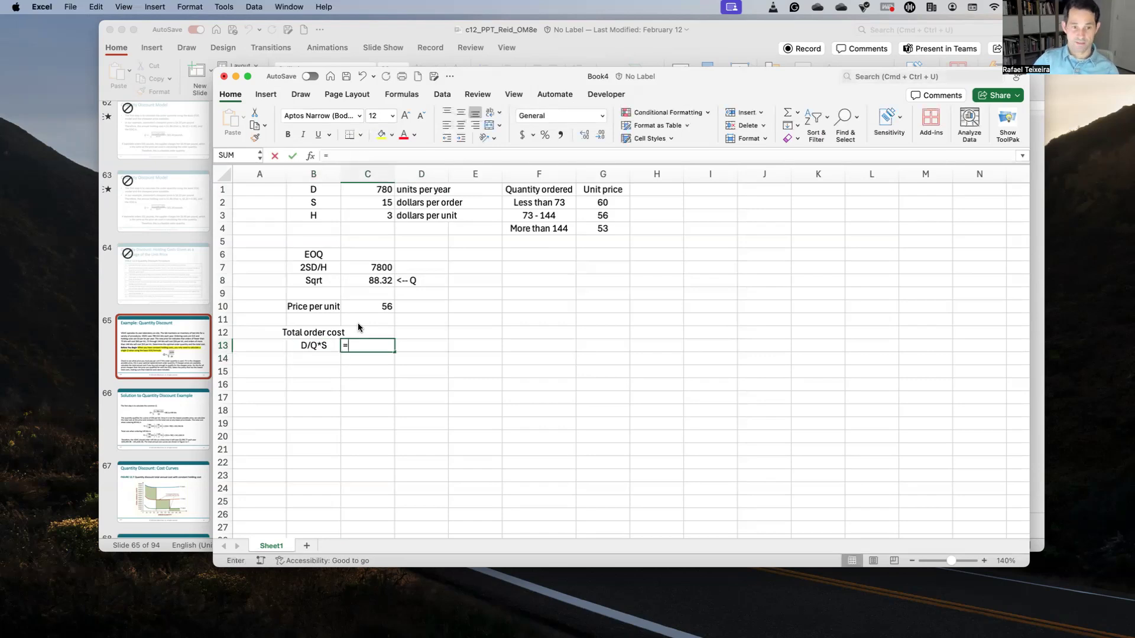
{"action": "key", "text": "Up"}
{"action": "key", "text": "Up"}
{"action": "key", "text": "Up"}
{"action": "key", "text": "Up"}
{"action": "key", "text": "Up"}
{"action": "key", "text": "Up"}
{"action": "key", "text": "Up"}
{"action": "key", "text": "Up"}
{"action": "key", "text": "Up"}
{"action": "key", "text": "Up"}
{"action": "key", "text": "Up"}
{"action": "key", "text": "BackSpace"}
{"action": "key", "text": "BackSpace"}
{"action": "type", "text": "("}
{"action": "key", "text": "Up"}
{"action": "key", "text": "Up"}
{"action": "key", "text": "Up"}
{"action": "key", "text": "Up"}
{"action": "key", "text": "Up"}
{"action": "key", "text": "Up"}
{"action": "key", "text": "Up"}
{"action": "key", "text": "Up"}
{"action": "key", "text": "Up"}
{"action": "key", "text": "Up"}
{"action": "key", "text": "Up"}
{"action": "key", "text": "Up"}
{"action": "type", "text": "/"}
{"action": "key", "text": "Up"}
{"action": "key", "text": "Up"}
{"action": "key", "text": "Up"}
{"action": "key", "text": "Up"}
{"action": "key", "text": "Up"}
{"action": "type", "text": ")*"}
{"action": "key", "text": "Up"}
{"action": "key", "text": "Up"}
{"action": "key", "text": "Up"}
{"action": "key", "text": "Up"}
{"action": "key", "text": "Up"}
{"action": "key", "text": "Up"}
{"action": "key", "text": "Up"}
{"action": "key", "text": "Up"}
{"action": "key", "text": "Up"}
{"action": "key", "text": "Up"}
{"action": "key", "text": "Up"}
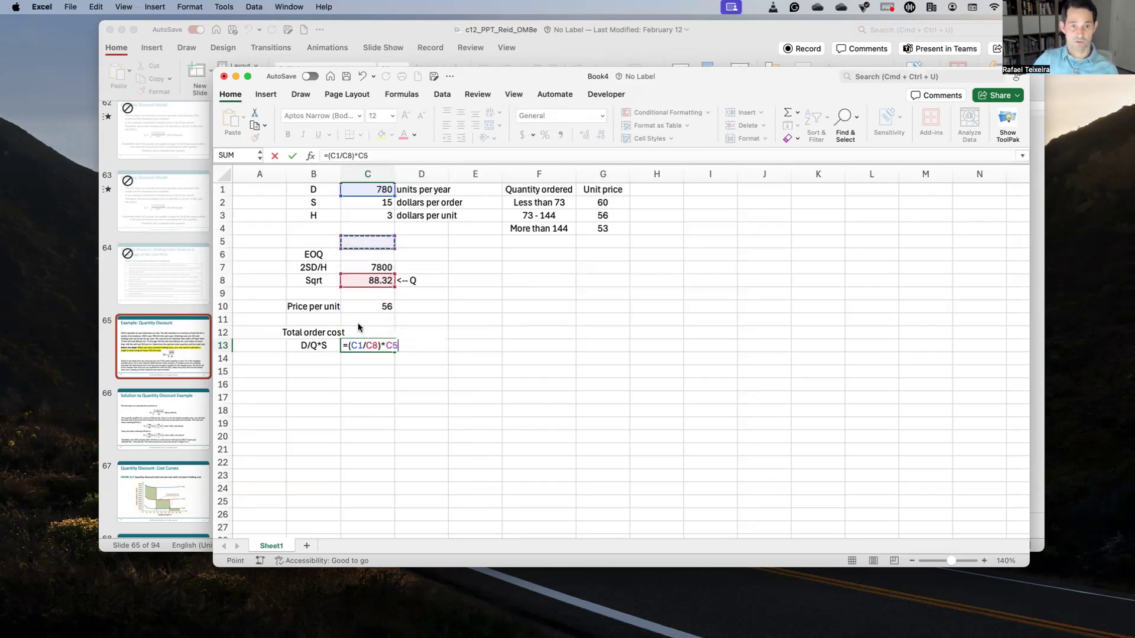
{"action": "key", "text": "Return"}
Enter the label "Total holding cost" in B15 and its formula label Q/2*H in B16.
{"action": "key", "text": "Down"}
{"action": "key", "text": "Left"}
{"action": "type", "text": "Totl"}
{"action": "key", "text": "BackSpace"}
{"action": "type", "text": "al "}
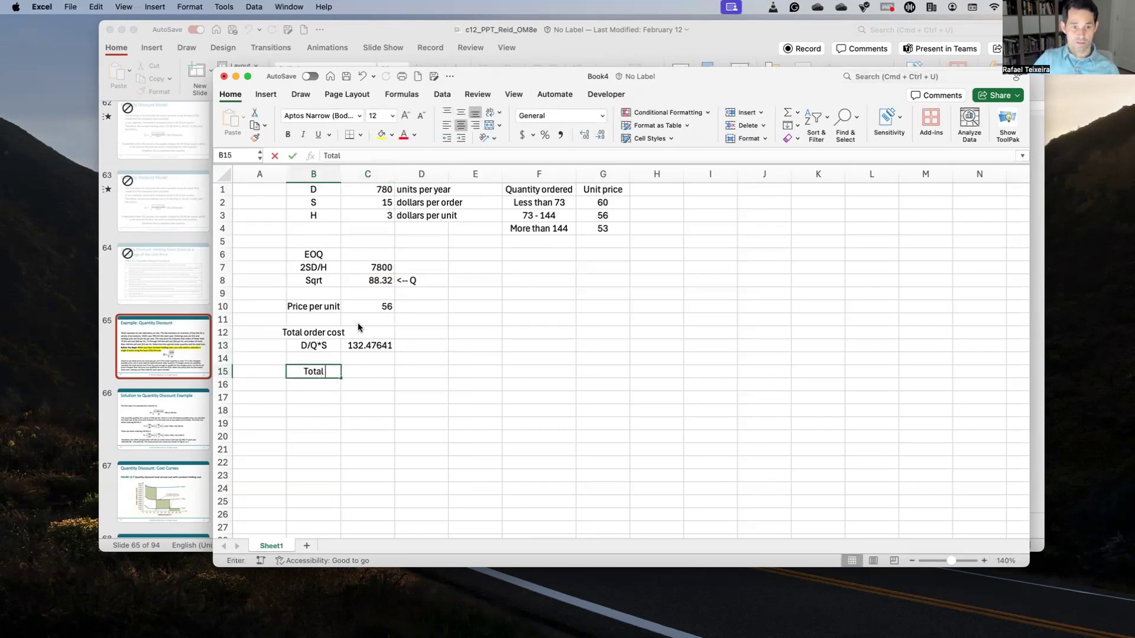
{"action": "type", "text": "ordering cost"}
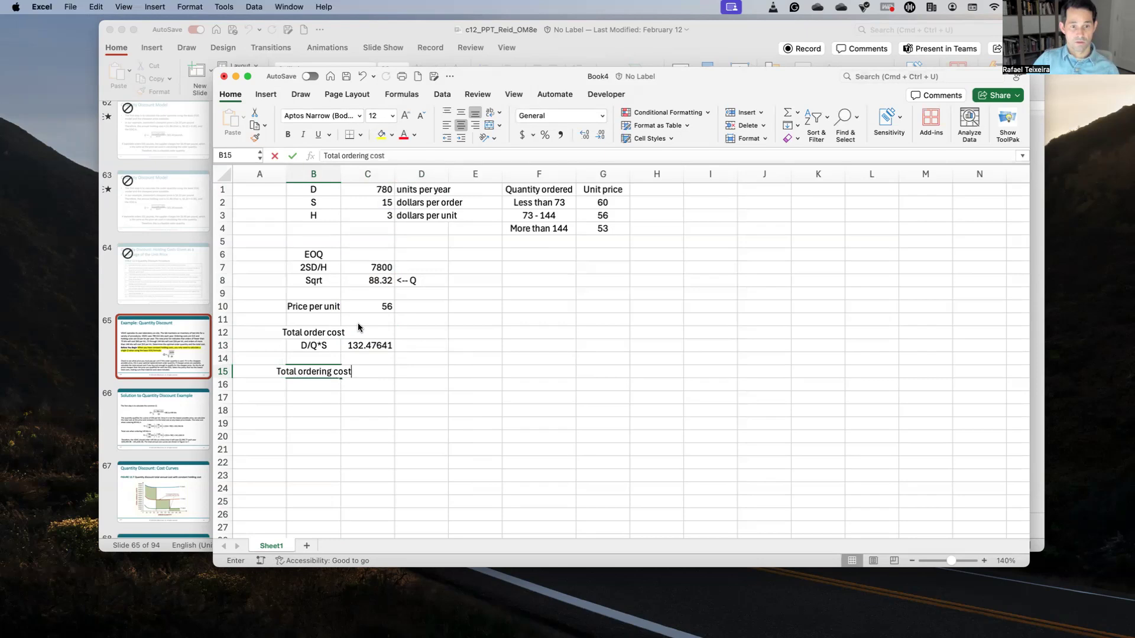
{"action": "key", "text": "BackSpace"}
{"action": "key", "text": "BackSpace"}
{"action": "key", "text": "BackSpace"}
{"action": "key", "text": "BackSpace"}
{"action": "key", "text": "BackSpace"}
{"action": "key", "text": "BackSpace"}
{"action": "key", "text": "BackSpace"}
{"action": "key", "text": "BackSpace"}
{"action": "key", "text": "BackSpace"}
{"action": "key", "text": "BackSpace"}
{"action": "key", "text": "BackSpace"}
{"action": "key", "text": "BackSpace"}
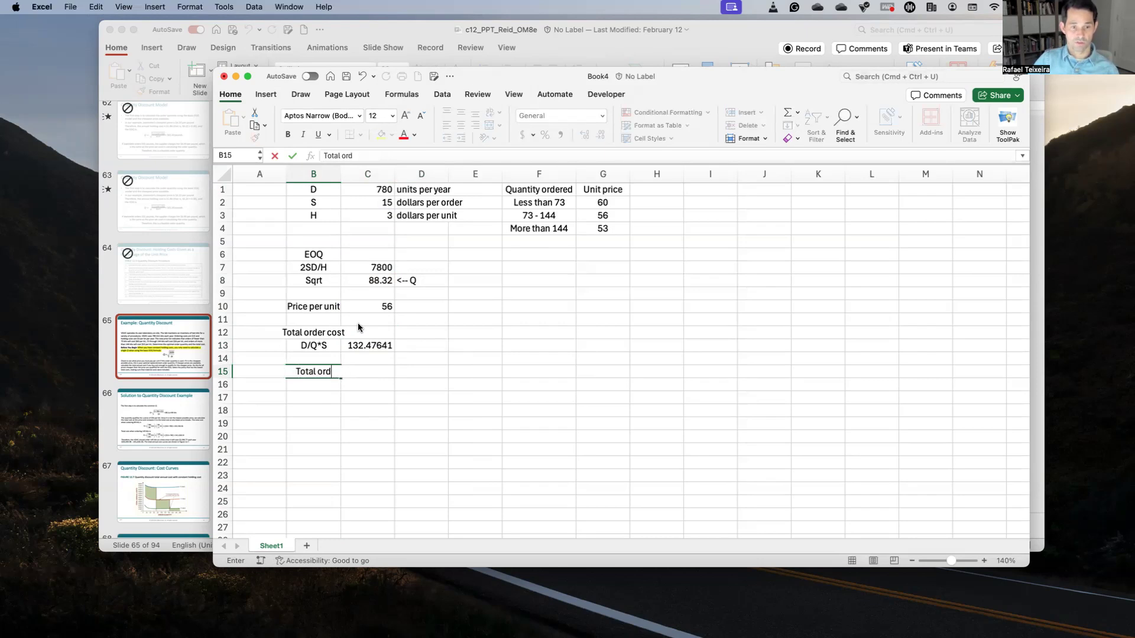
{"action": "type", "text": "ing cost"}
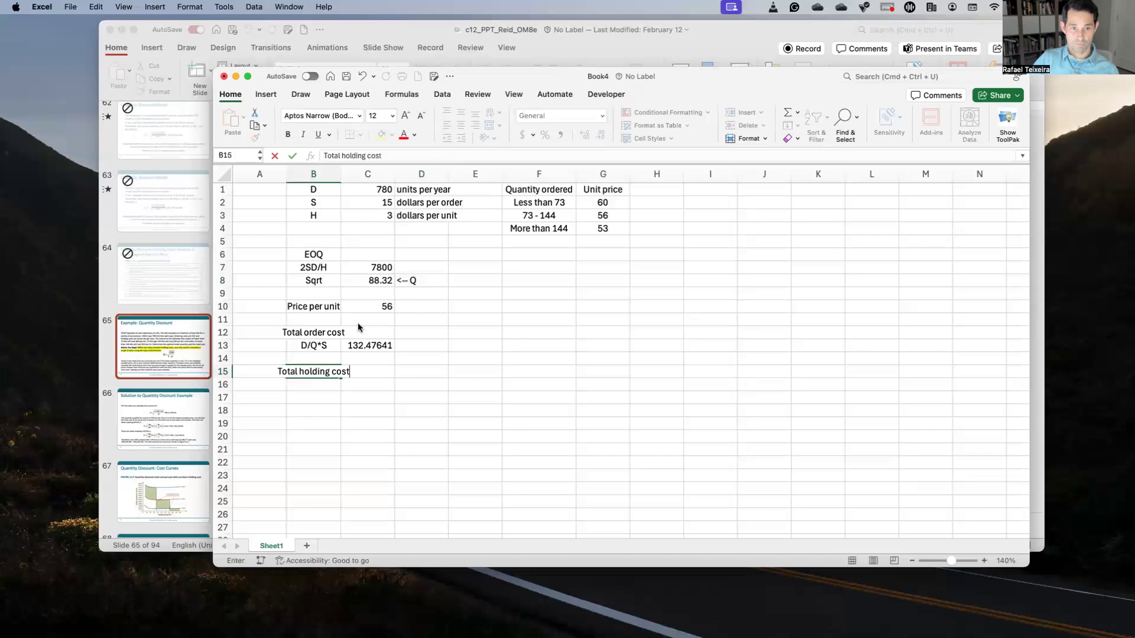
{"action": "key", "text": "Return"}
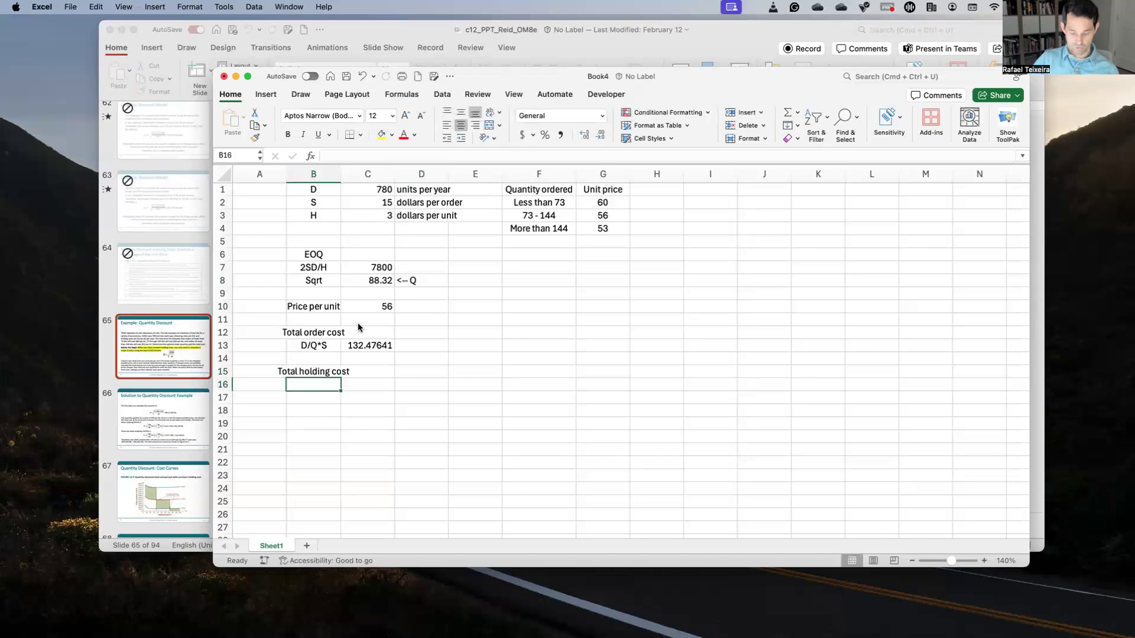
{"action": "type", "text": "Q/"}
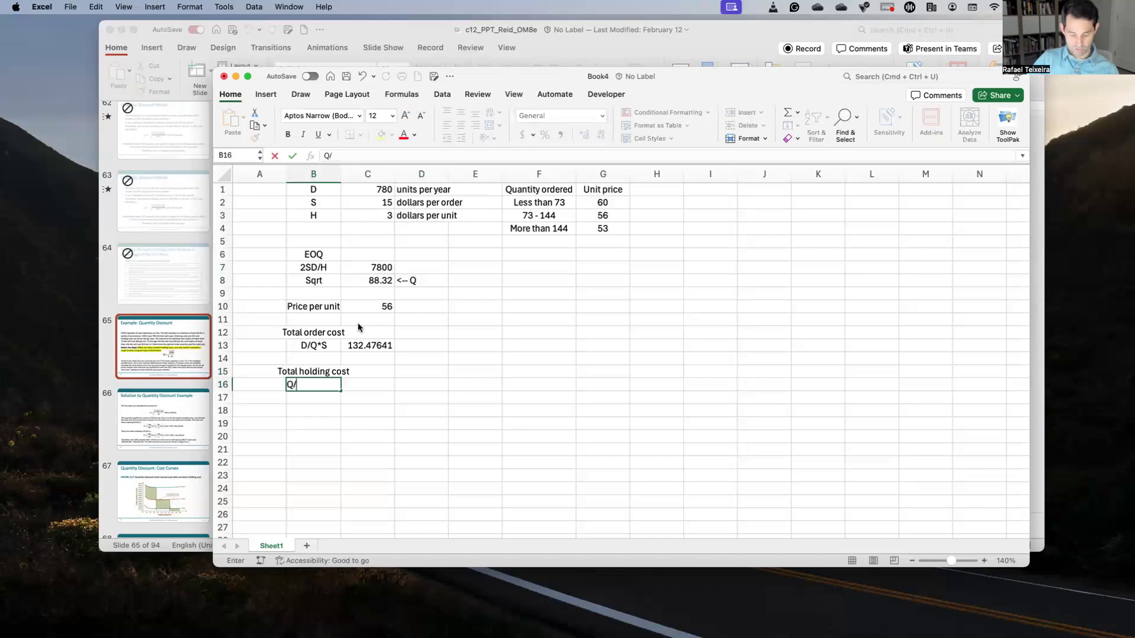
{"action": "type", "text": "2*H"}
Calculate the total holding cost in C16 with the formula =(C8/2)*C3.
{"action": "key", "text": "Tab"}
{"action": "type", "text": "=("}
{"action": "left_click", "coordinate": [359, 328]}
{"action": "key", "text": "Up"}
{"action": "key", "text": "Up"}
{"action": "key", "text": "Up"}
{"action": "key", "text": "Up"}
{"action": "type", "text": "/2)*"}
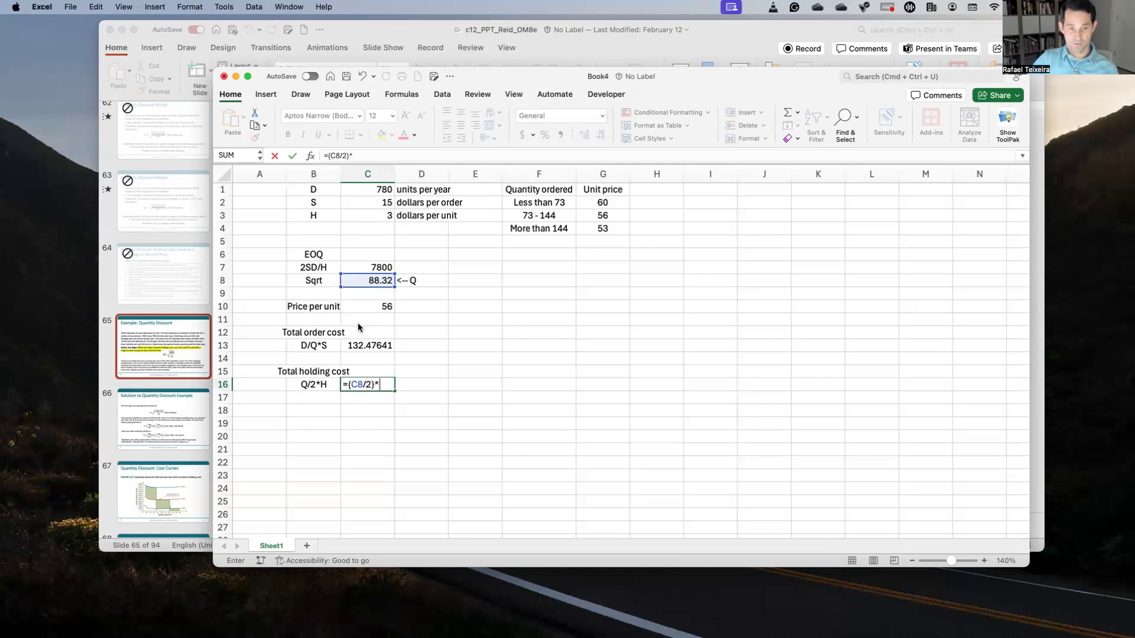
{"action": "key", "text": "Up"}
{"action": "key", "text": "Up"}
{"action": "key", "text": "Up"}
{"action": "key", "text": "Up"}
{"action": "key", "text": "Up"}
{"action": "key", "text": "Up"}
{"action": "key", "text": "Up"}
{"action": "key", "text": "Up"}
{"action": "key", "text": "Up"}
{"action": "key", "text": "Up"}
{"action": "key", "text": "Up"}
{"action": "key", "text": "Up"}
{"action": "key", "text": "Up"}
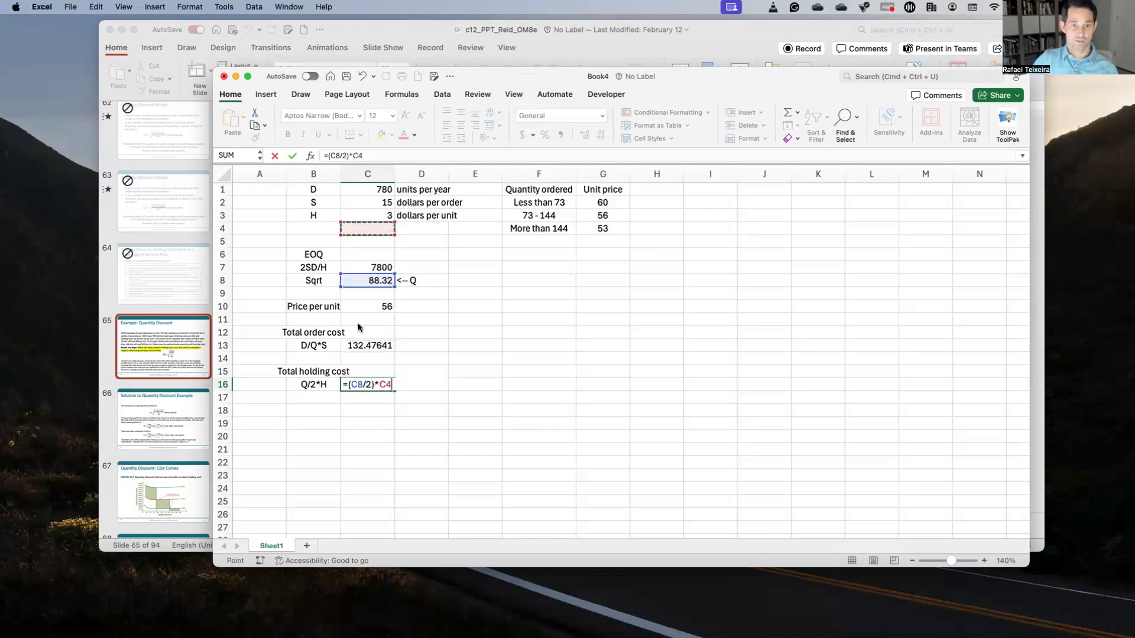
{"action": "key", "text": "Return"}
Enter the label "Total purchasing cost" in B18, leaving a blank row below the holding cost.
{"action": "key", "text": "Up"}
{"action": "key", "text": "Up"}
{"action": "key", "text": "Up"}
{"action": "key", "text": "Up"}
{"action": "key", "text": "Down"}
{"action": "key", "text": "Down"}
{"action": "key", "text": "Down"}
{"action": "key", "text": "Down"}
{"action": "key", "text": "Down"}
{"action": "key", "text": "Left"}
{"action": "type", "text": "Total"}
{"action": "type", "text": " purch"}
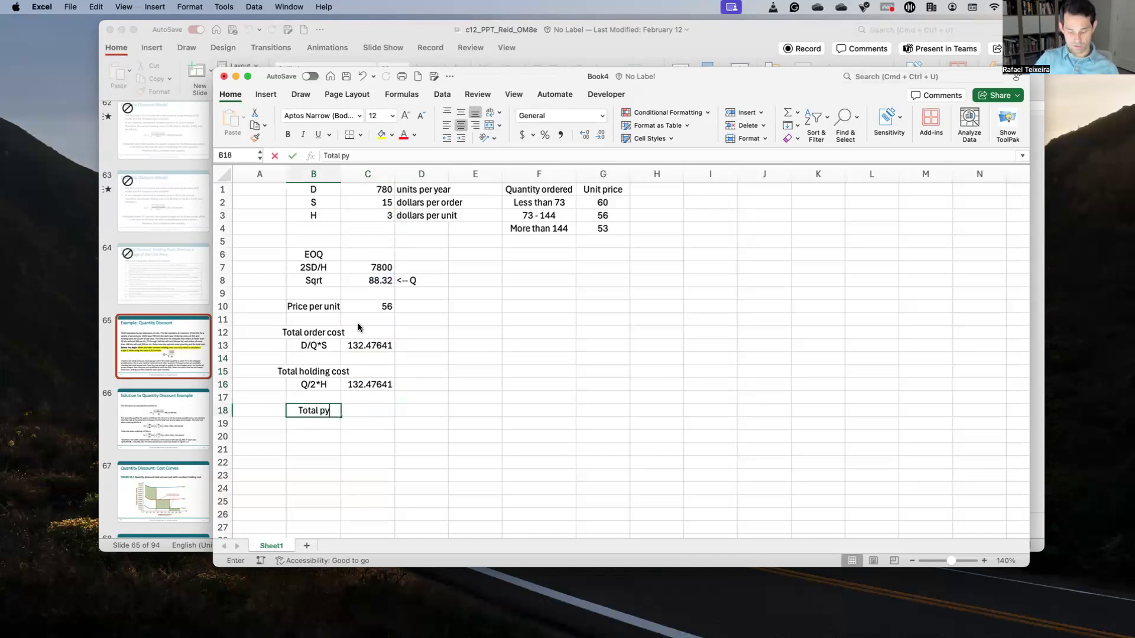
{"action": "type", "text": "asing"}
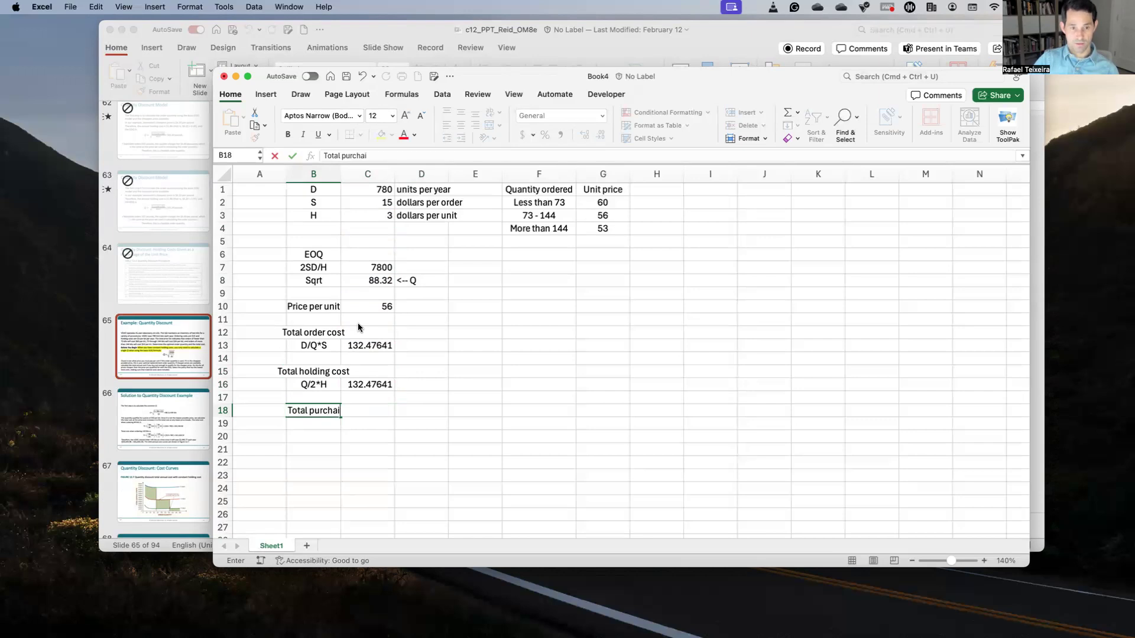
{"action": "type", "text": " cost"}
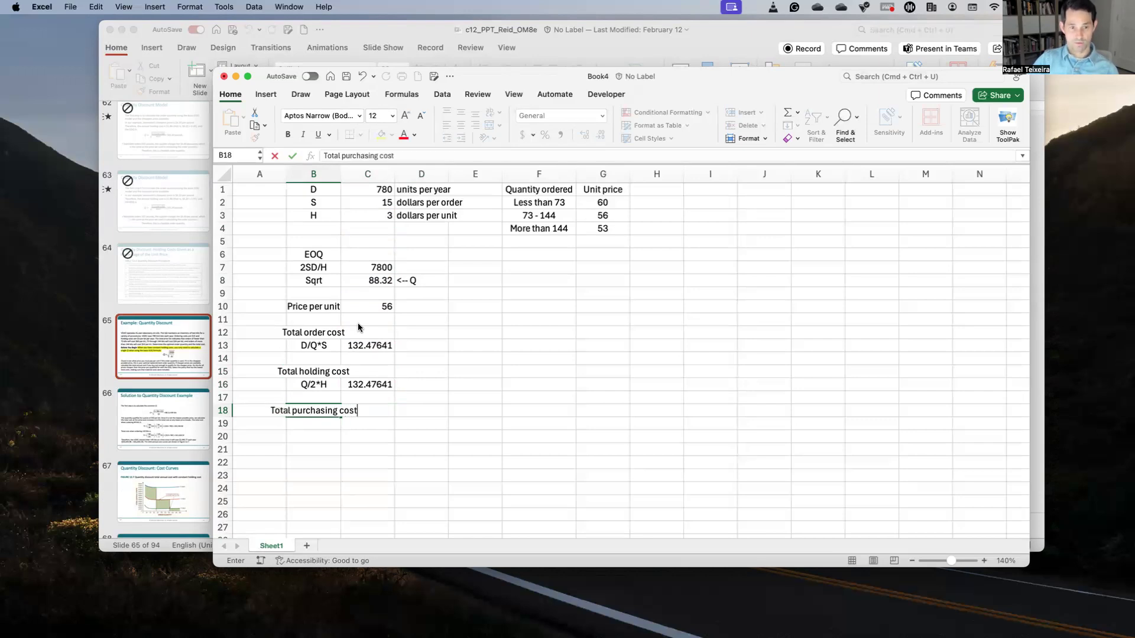
{"action": "key", "text": "Return"}
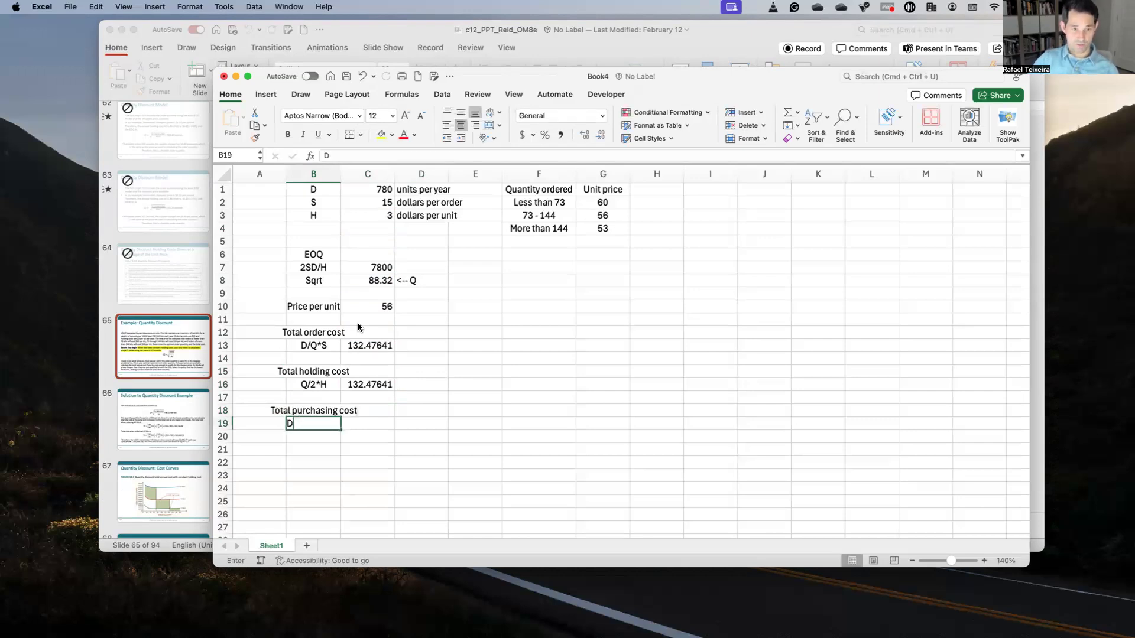
Enter the formula label D*C in B19 and calculate the total purchasing cost in C19 with =C1*C10.
{"action": "type", "text": "D*C"}
{"action": "key", "text": "Tab"}
{"action": "type", "text": "="}
{"action": "key", "text": "Up"}
{"action": "key", "text": "Up"}
{"action": "key", "text": "Up"}
{"action": "key", "text": "Up"}
{"action": "key", "text": "Up"}
{"action": "key", "text": "Up"}
{"action": "key", "text": "Up"}
{"action": "key", "text": "Up"}
{"action": "key", "text": "Up"}
{"action": "key", "text": "Up"}
{"action": "key", "text": "Up"}
{"action": "key", "text": "Up"}
{"action": "key", "text": "Up"}
{"action": "key", "text": "Up"}
{"action": "key", "text": "Up"}
{"action": "key", "text": "Up"}
{"action": "key", "text": "Up"}
{"action": "key", "text": "Up"}
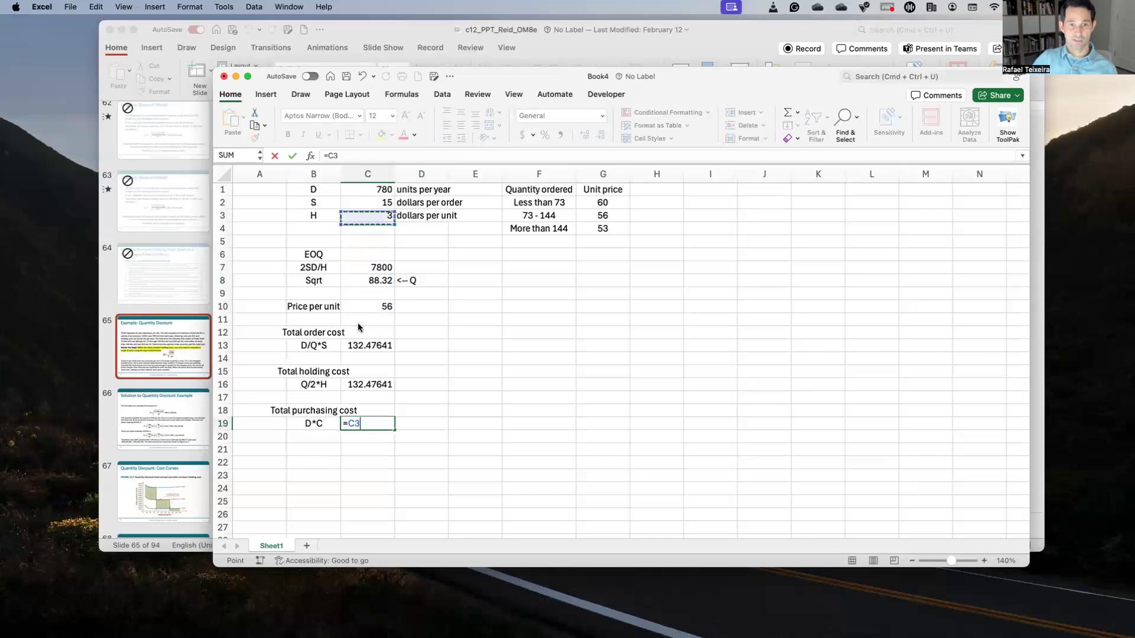
{"action": "type", "text": "*"}
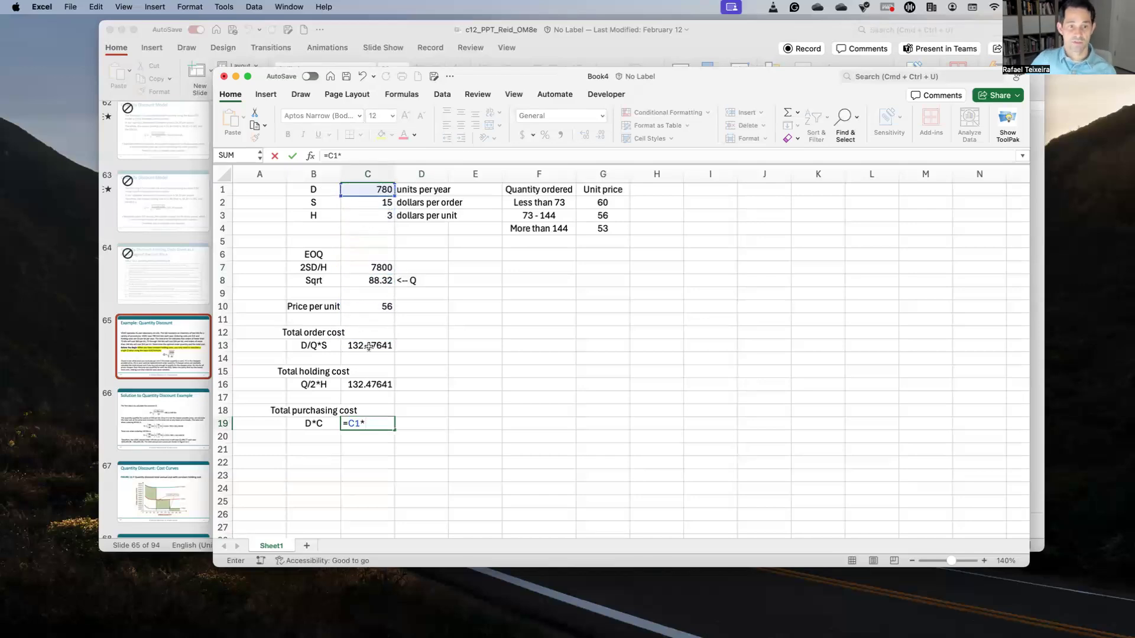
{"action": "left_click", "coordinate": [372, 307]}
{"action": "key", "text": "Return"}
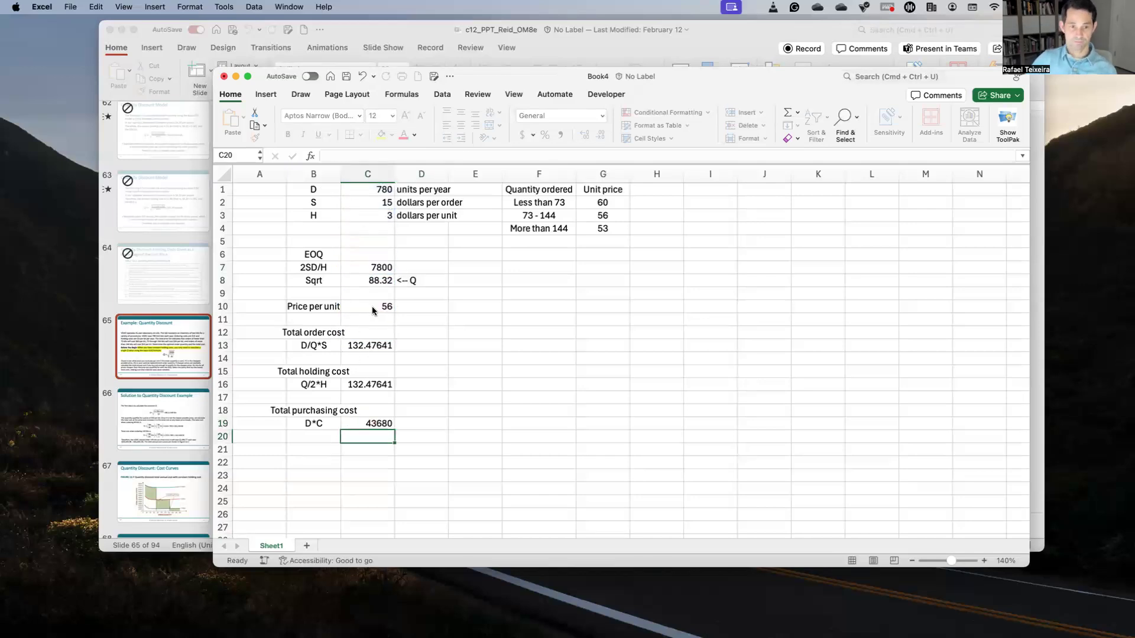
Enter the label "Total annual cost" in B21, leaving a blank row below the purchasing cost.
{"action": "key", "text": "Down"}
{"action": "key", "text": "Left"}
{"action": "type", "text": "Total a"}
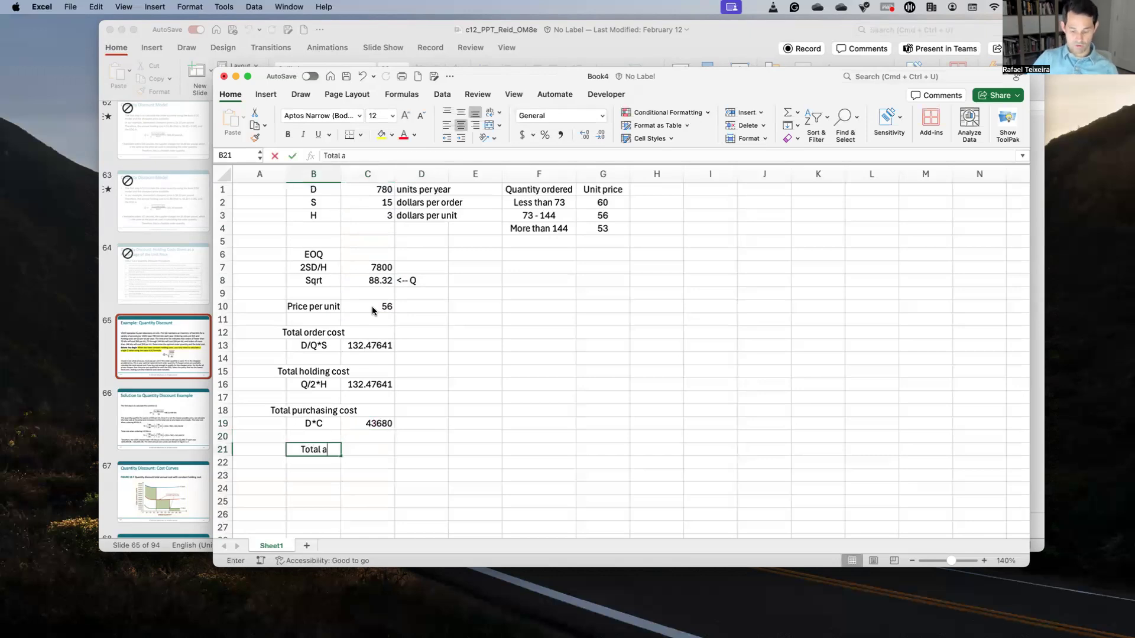
{"action": "type", "text": "nnual cost"}
{"action": "key", "text": "Tab"}
{"action": "key", "text": "Down"}
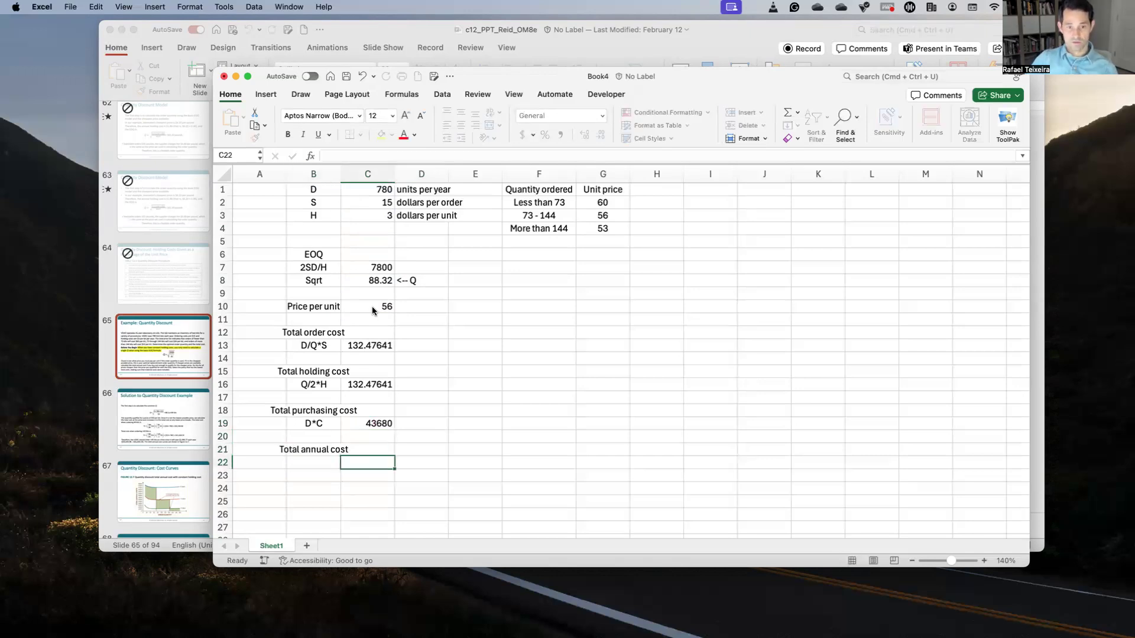
Calculate the total annual cost in C22 with the formula =C19+C16+C13.
{"action": "type", "text": "="}
{"action": "key", "text": "Up"}
{"action": "key", "text": "Up"}
{"action": "key", "text": "Up"}
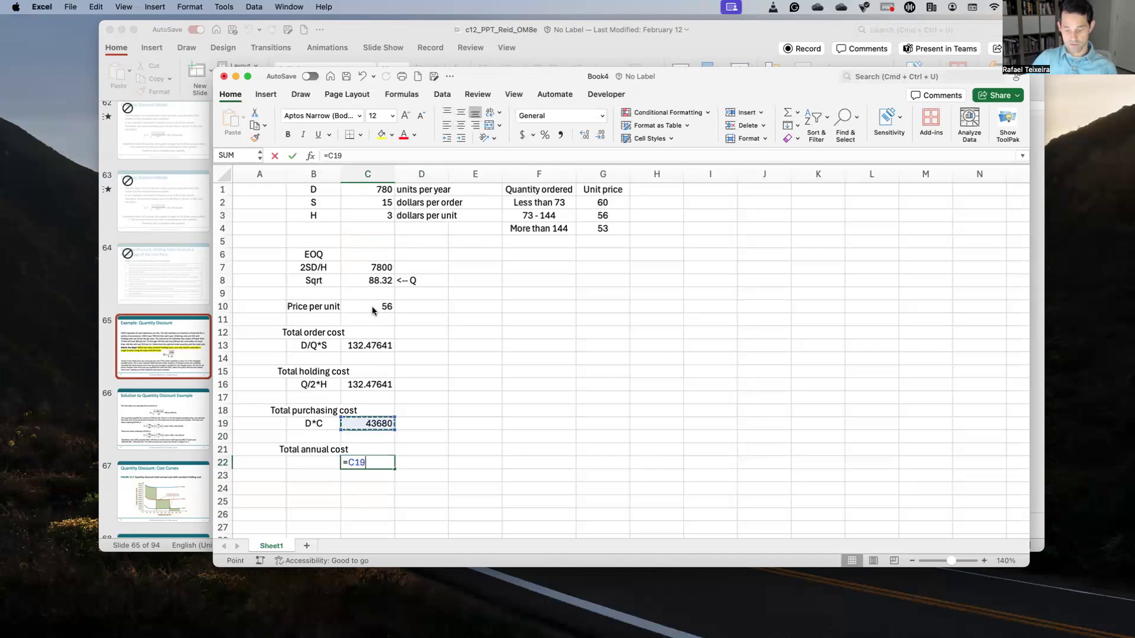
{"action": "type", "text": "+"}
{"action": "key", "text": "Up"}
{"action": "key", "text": "Up"}
{"action": "key", "text": "Up"}
{"action": "key", "text": "Up"}
{"action": "key", "text": "Up"}
{"action": "key", "text": "Up"}
{"action": "type", "text": "+"}
{"action": "key", "text": "Up"}
{"action": "key", "text": "Up"}
{"action": "key", "text": "Up"}
{"action": "key", "text": "Up"}
{"action": "key", "text": "Up"}
{"action": "key", "text": "Up"}
{"action": "key", "text": "Up"}
{"action": "key", "text": "Up"}
{"action": "key", "text": "Up"}
{"action": "key", "text": "Return"}
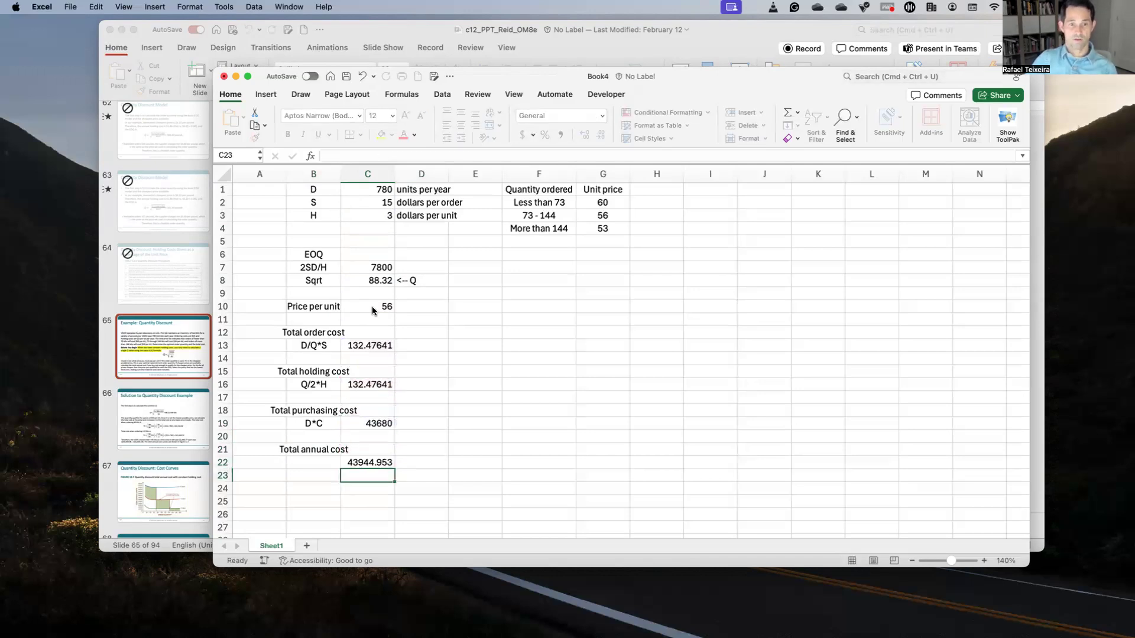
Apply the comma number style to the total annual cost in C22.
{"action": "key", "text": "Up"}
{"action": "left_click", "coordinate": [560, 135]}
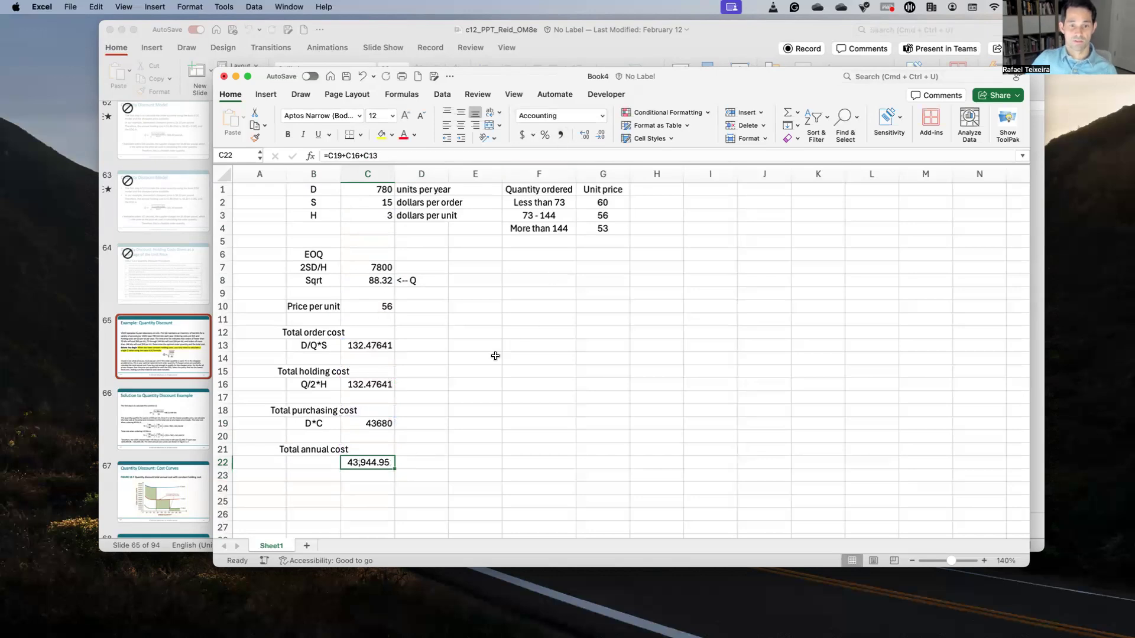
{"action": "left_click", "coordinate": [472, 446]}
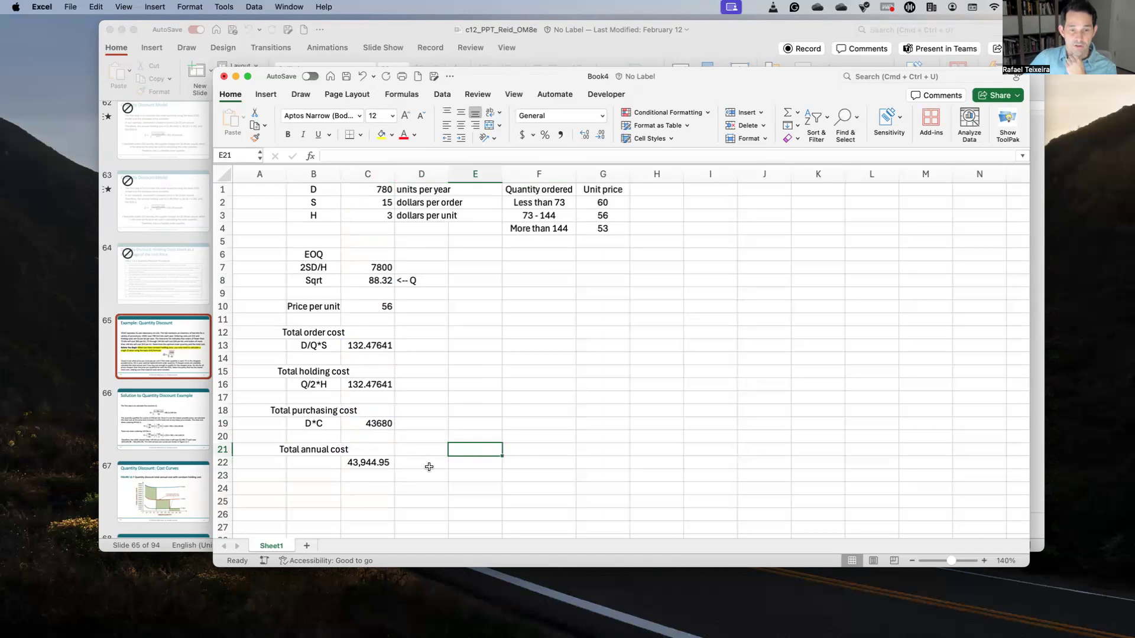
Review the EOQ in C8, the total annual cost in B21:C22 and the price tier for orders of more than 144 units.
{"action": "left_click", "coordinate": [367, 282]}
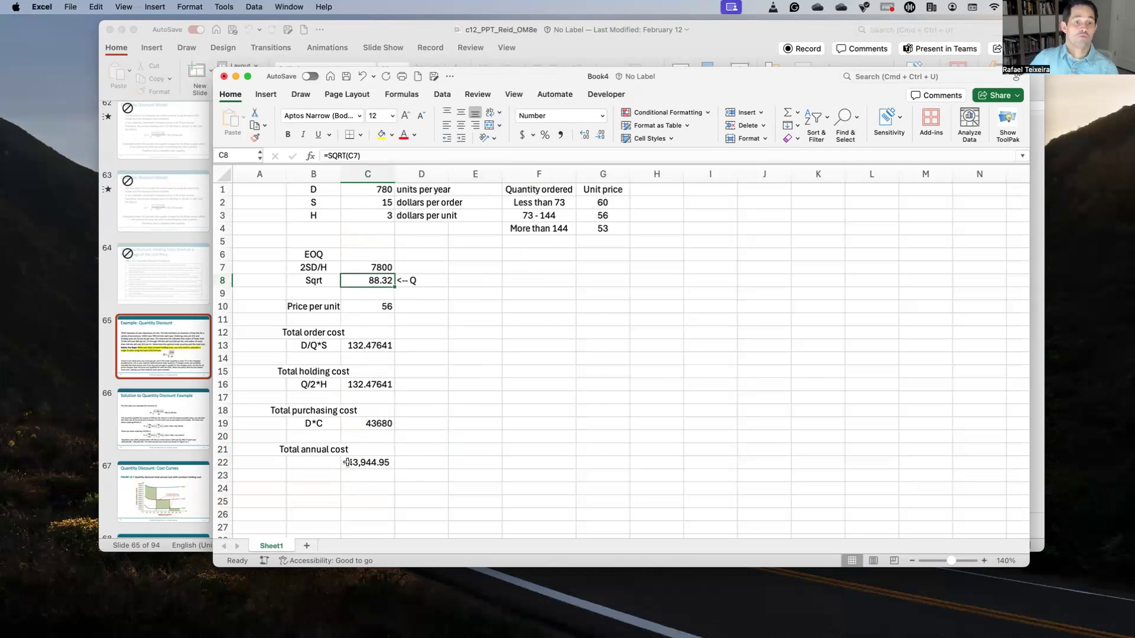
{"action": "left_click_drag", "start_coordinate": [310, 452], "coordinate": [369, 463]}
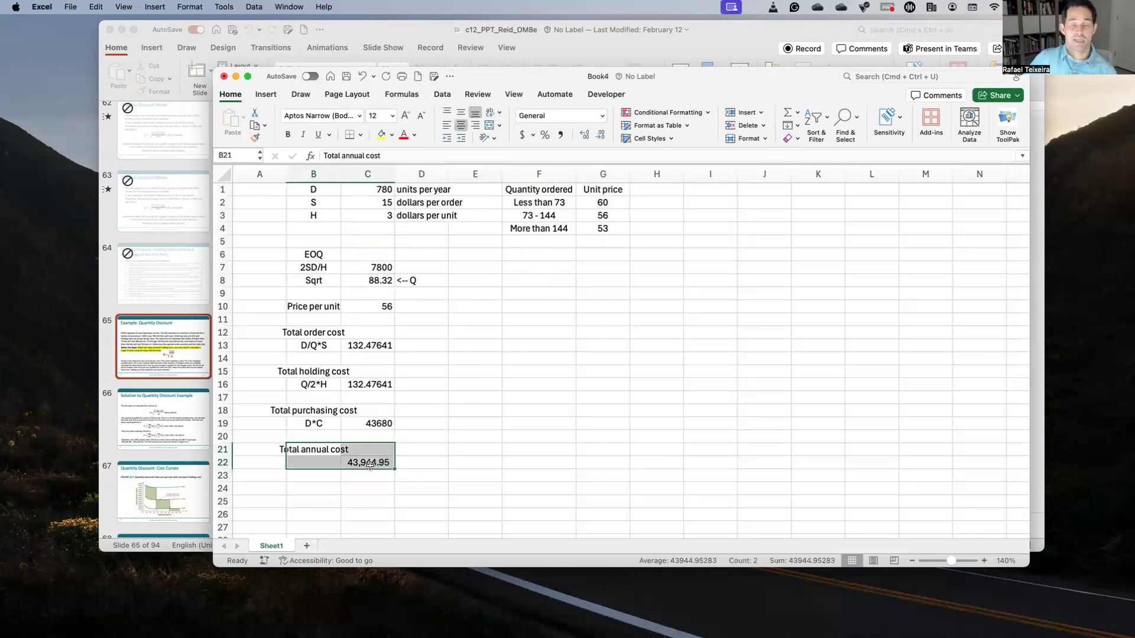
{"action": "left_click", "coordinate": [587, 230]}
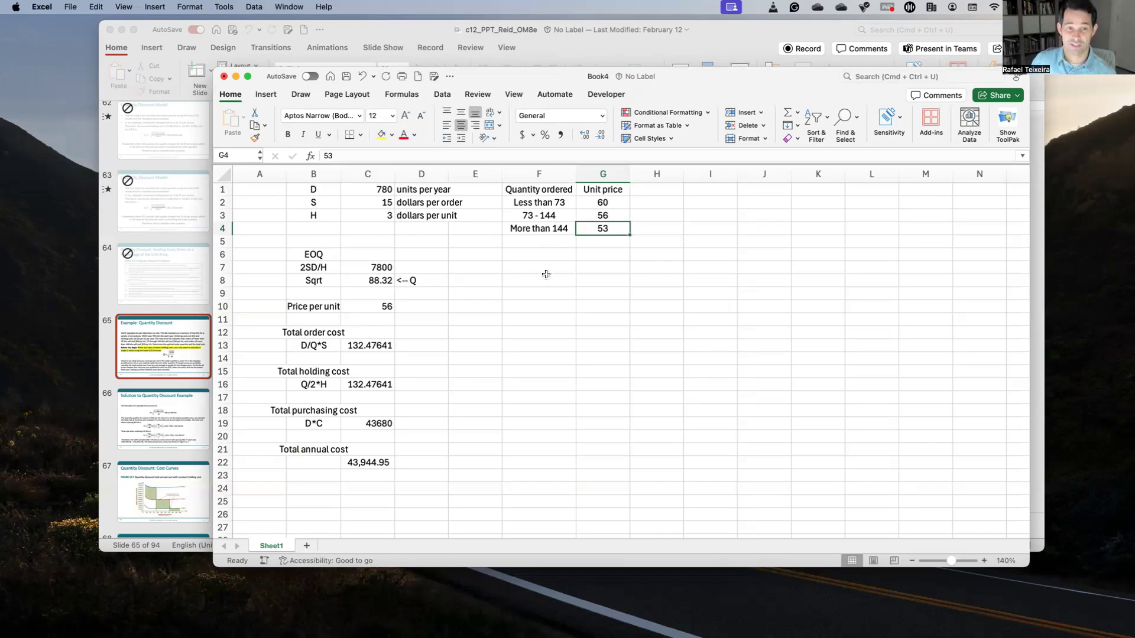
{"action": "left_click", "coordinate": [552, 304]}
{"action": "key", "text": "Up"}
{"action": "key", "text": "Up"}
{"action": "key", "text": "Right"}
{"action": "key", "text": "Left"}
{"action": "key", "text": "Up"}
{"action": "key", "text": "Up"}
{"action": "key", "text": "Up"}
{"action": "key", "text": "Up"}
{"action": "key", "text": "Right"}
{"action": "key", "text": "Left"}
{"action": "key", "text": "Right"}
{"action": "key", "text": "Left"}
{"action": "key", "text": "Right"}
{"action": "key", "text": "Left"}
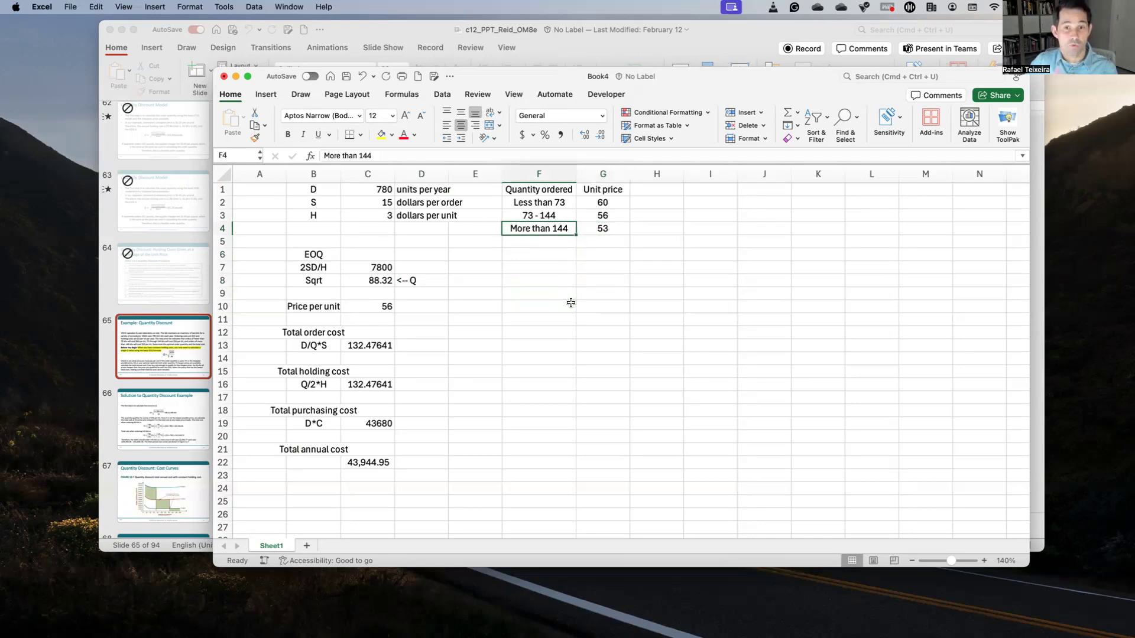
Enter the label "Quantity" in F8 and the order quantity 145 in G8.
{"action": "key", "text": "Right"}
{"action": "key", "text": "Down"}
{"action": "key", "text": "Up"}
{"action": "key", "text": "Down"}
{"action": "key", "text": "Down"}
{"action": "key", "text": "Down"}
{"action": "key", "text": "Down"}
{"action": "key", "text": "Down"}
{"action": "key", "text": "Left"}
{"action": "key", "text": "Left"}
{"action": "key", "text": "Down"}
{"action": "key", "text": "Right"}
{"action": "key", "text": "Up"}
{"action": "key", "text": "Up"}
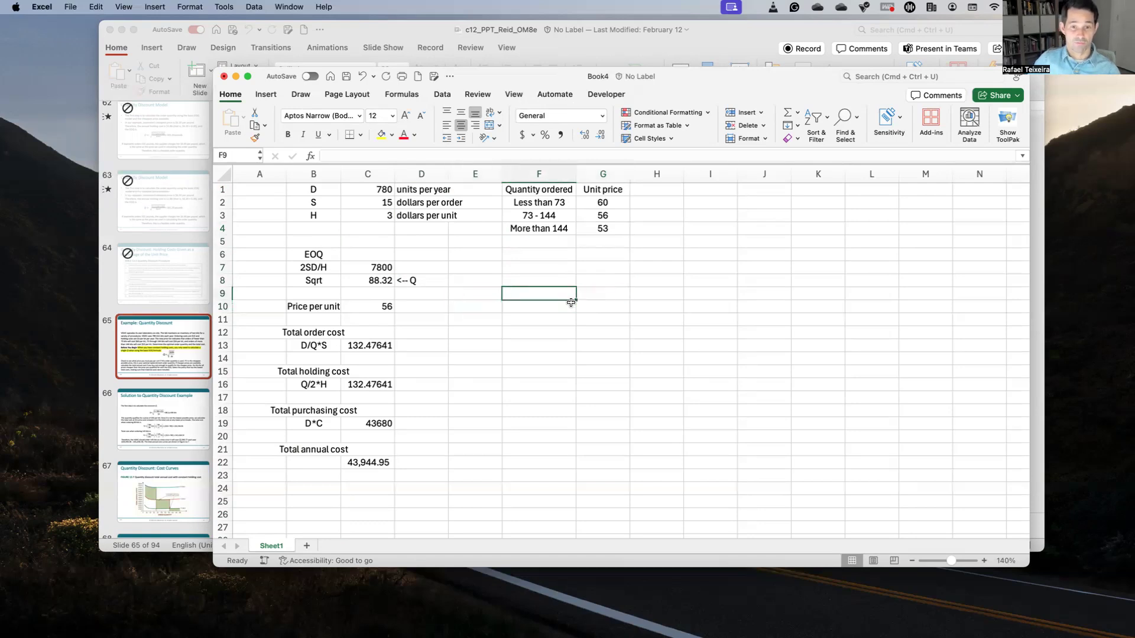
{"action": "type", "text": "Q"}
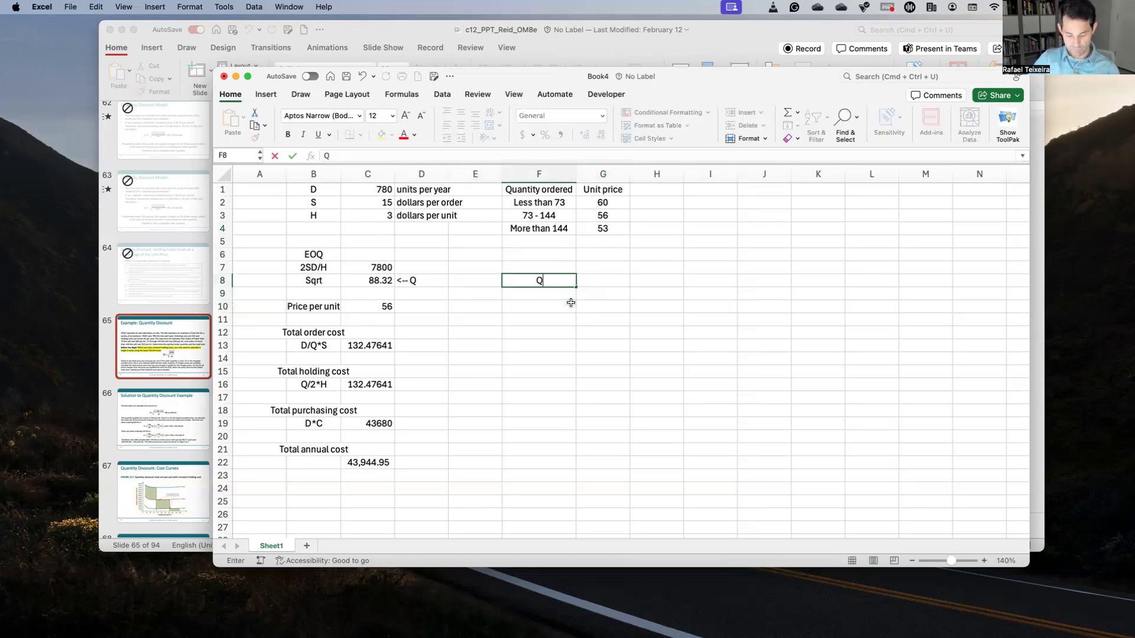
{"action": "type", "text": "uantity"}
{"action": "key", "text": "Right"}
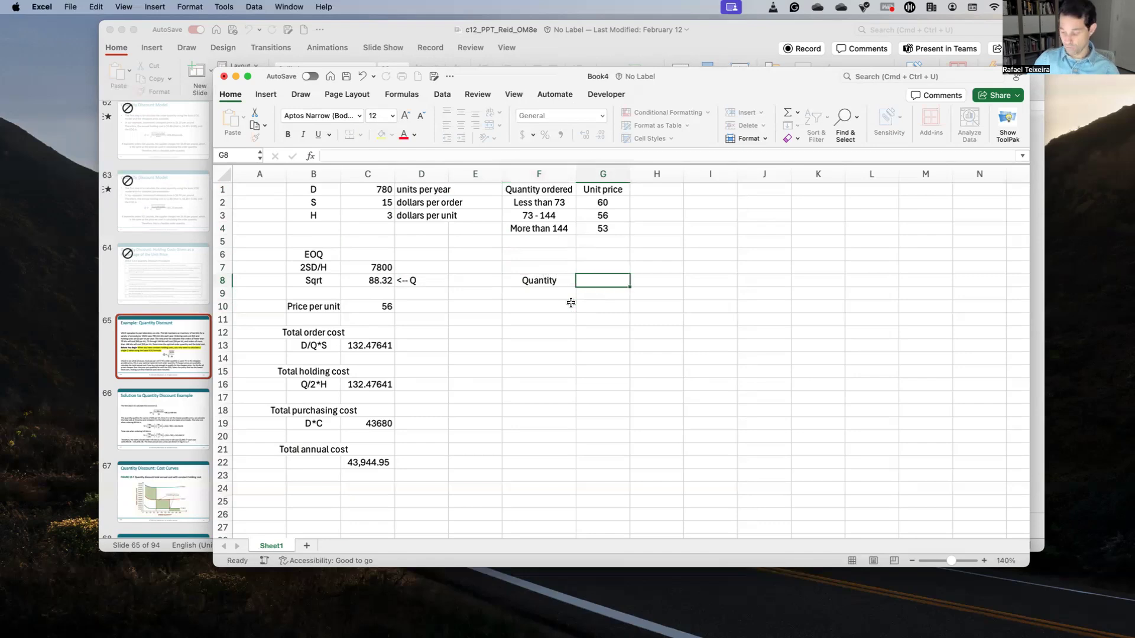
{"action": "type", "text": "145"}
{"action": "key", "text": "Return"}
{"action": "key", "text": "Left"}
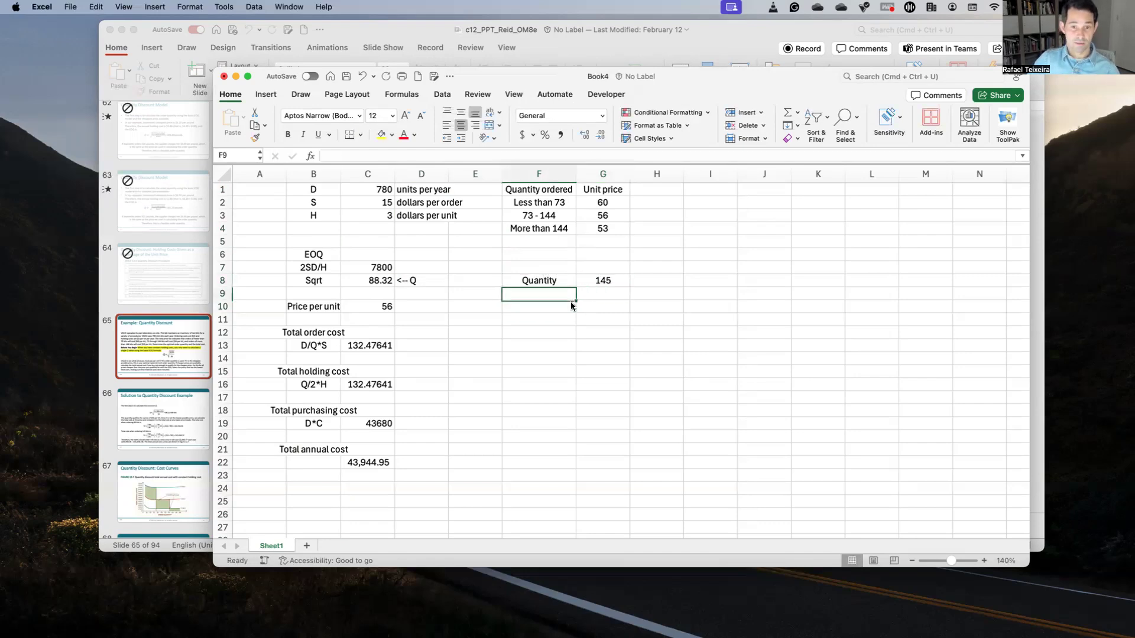
Enter the label "Price per unit" in F9 and the discounted unit price 53 in G9.
{"action": "type", "text": "Price per uni"}
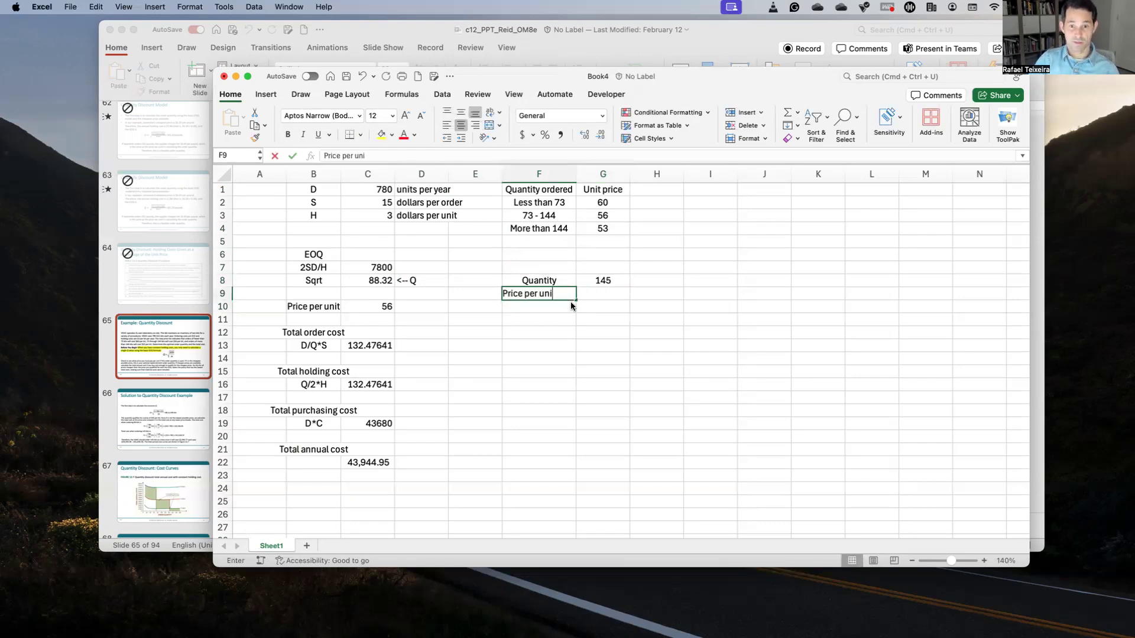
{"action": "key", "text": "Right"}
{"action": "type", "text": "53"}
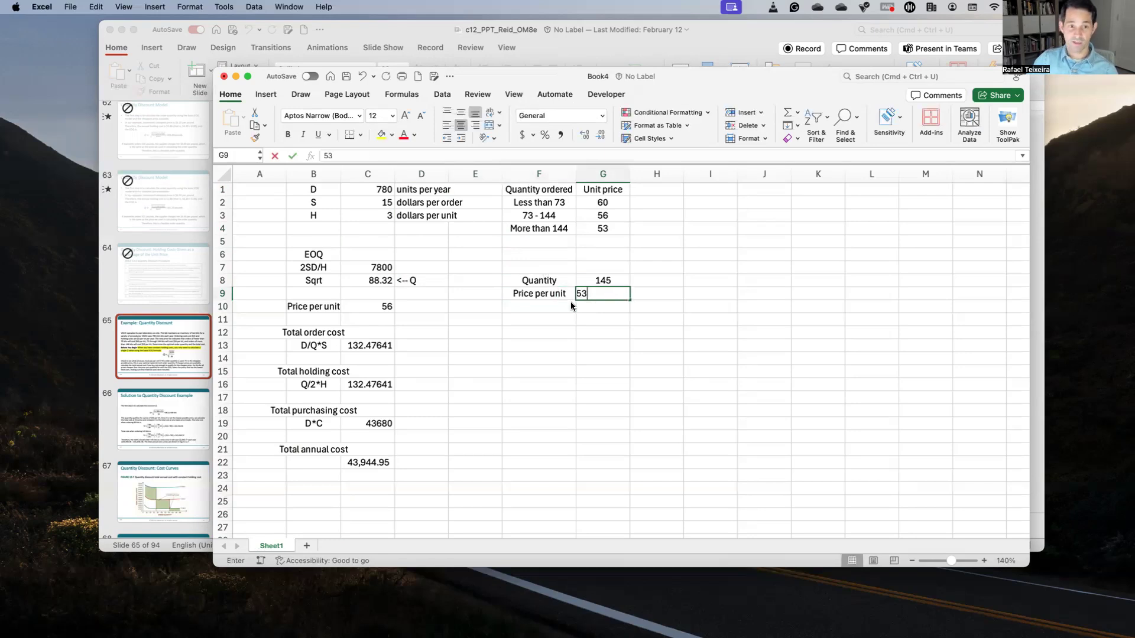
{"action": "key", "text": "Down"}
Enter the label "Total order cost" in F12.
{"action": "key", "text": "Down"}
{"action": "key", "text": "Down"}
{"action": "key", "text": "Left"}
{"action": "type", "text": "Tot"}
{"action": "type", "text": "al annual co"}
{"action": "key", "text": "BackSpace"}
{"action": "key", "text": "BackSpace"}
{"action": "type", "text": "order cost"}
{"action": "key", "text": "Tab"}
{"action": "key", "text": "Return"}
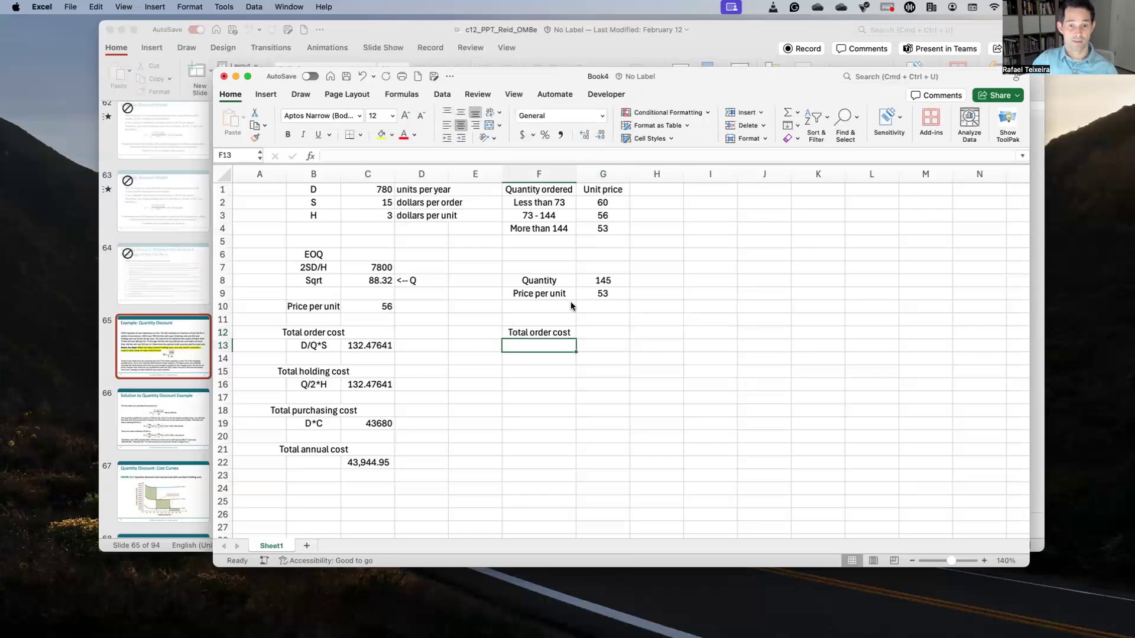
Copy the remaining cost and formula labels from B13:B21 to the cells starting at F13.
{"action": "key", "text": "Left"}
{"action": "key", "text": "Left"}
{"action": "key", "text": "Left"}
{"action": "key", "text": "Left"}
{"action": "key", "text": "Down"}
{"action": "key", "text": "Down"}
{"action": "key", "text": "Up"}
{"action": "key", "text": "Up"}
{"action": "key", "text": "shift+Down"}
{"action": "key", "text": "shift+Down"}
{"action": "key", "text": "shift+Down"}
{"action": "key", "text": "shift+Down"}
{"action": "key", "text": "shift+Down"}
{"action": "key", "text": "shift+Down"}
{"action": "key", "text": "shift+Down"}
{"action": "key", "text": "shift+Down"}
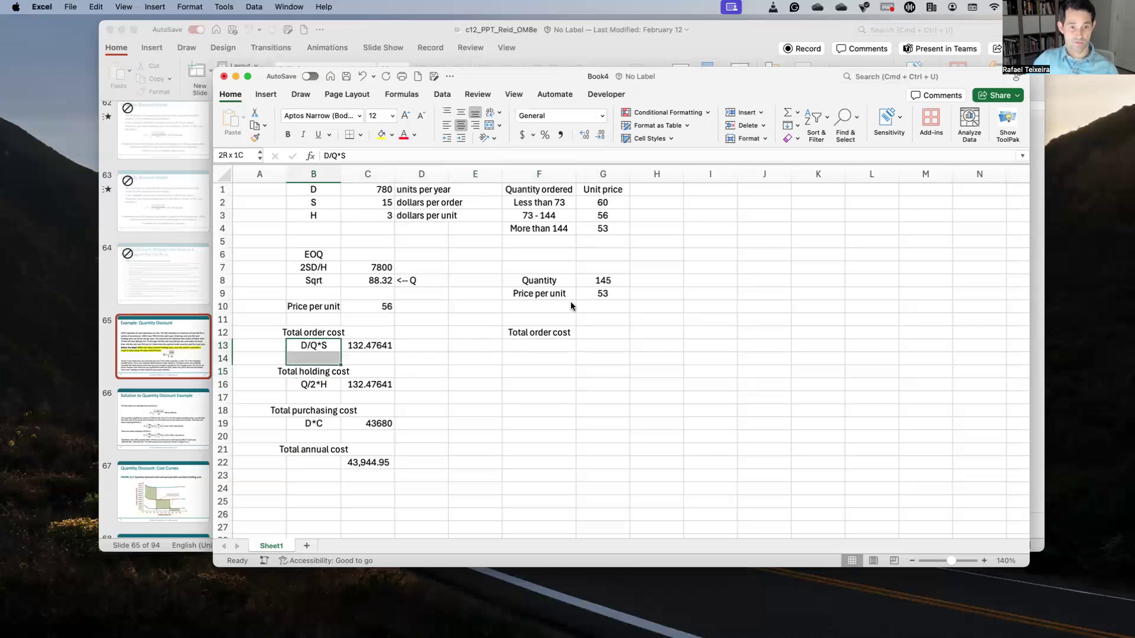
{"action": "key", "text": "super+c"}
{"action": "key", "text": "Right"}
{"action": "key", "text": "Right"}
{"action": "key", "text": "Right"}
{"action": "key", "text": "Right"}
{"action": "key", "text": "super+v"}
Calculate the total order cost for the 145-unit quantity in G13 with the formula =(C1/G8)*C2.
{"action": "key", "text": "Right"}
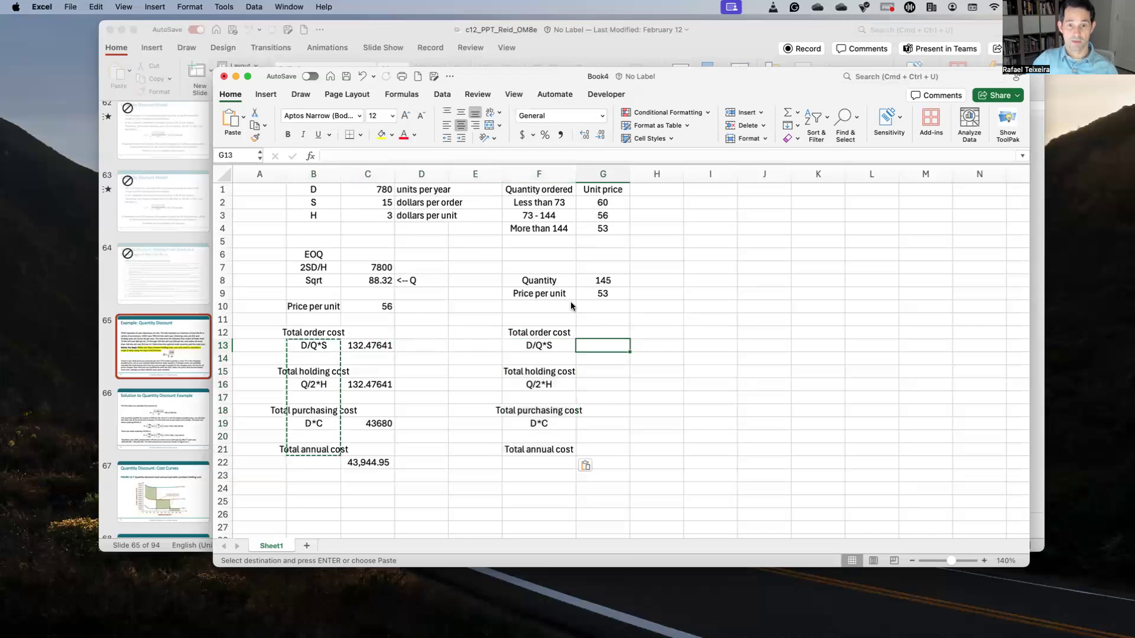
{"action": "type", "text": "="}
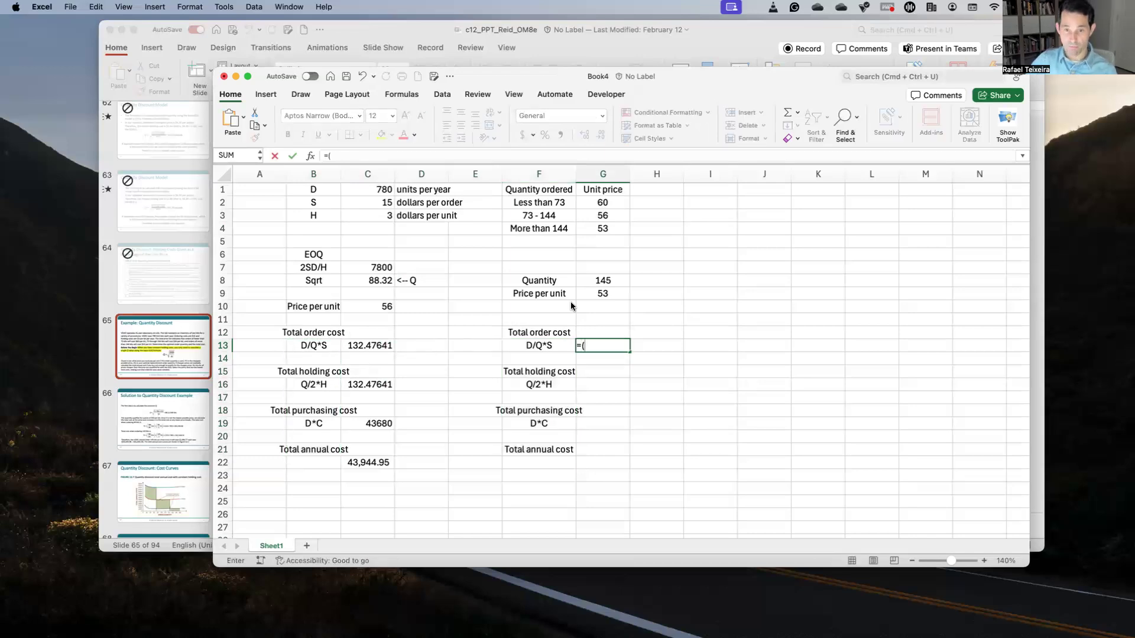
{"action": "type", "text": "("}
{"action": "left_click", "coordinate": [385, 191]}
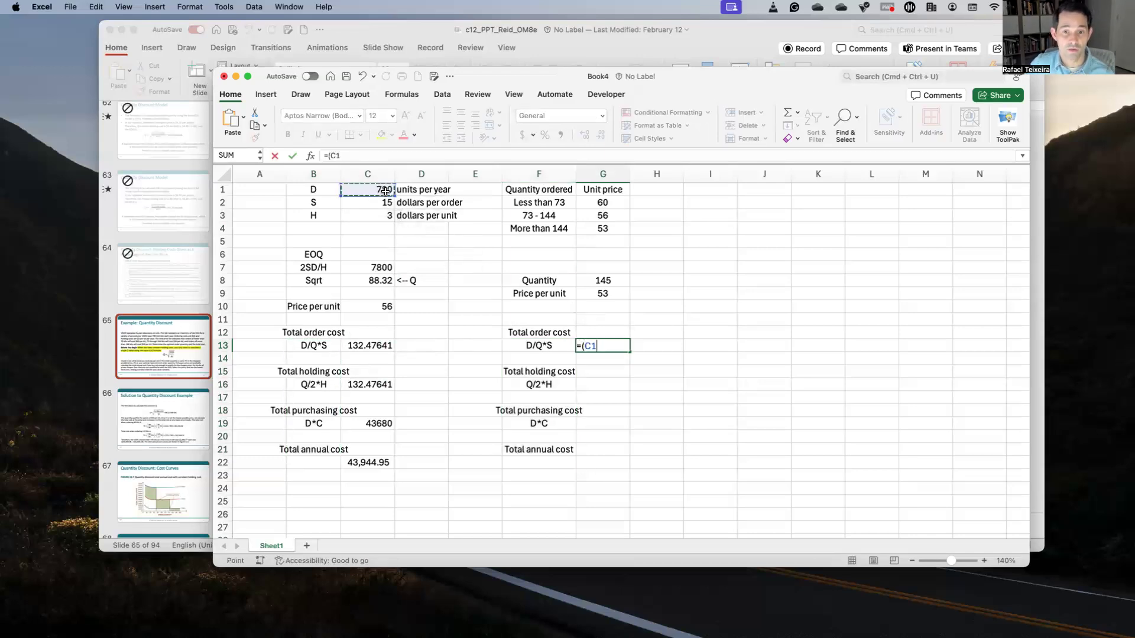
{"action": "type", "text": "/"}
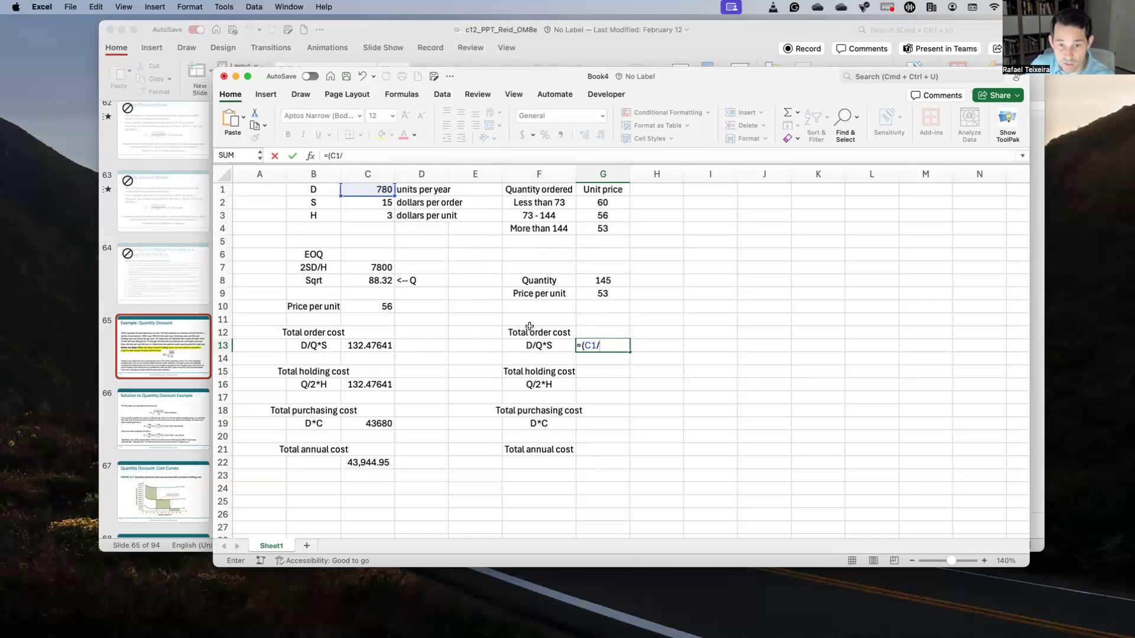
{"action": "left_click", "coordinate": [584, 283]}
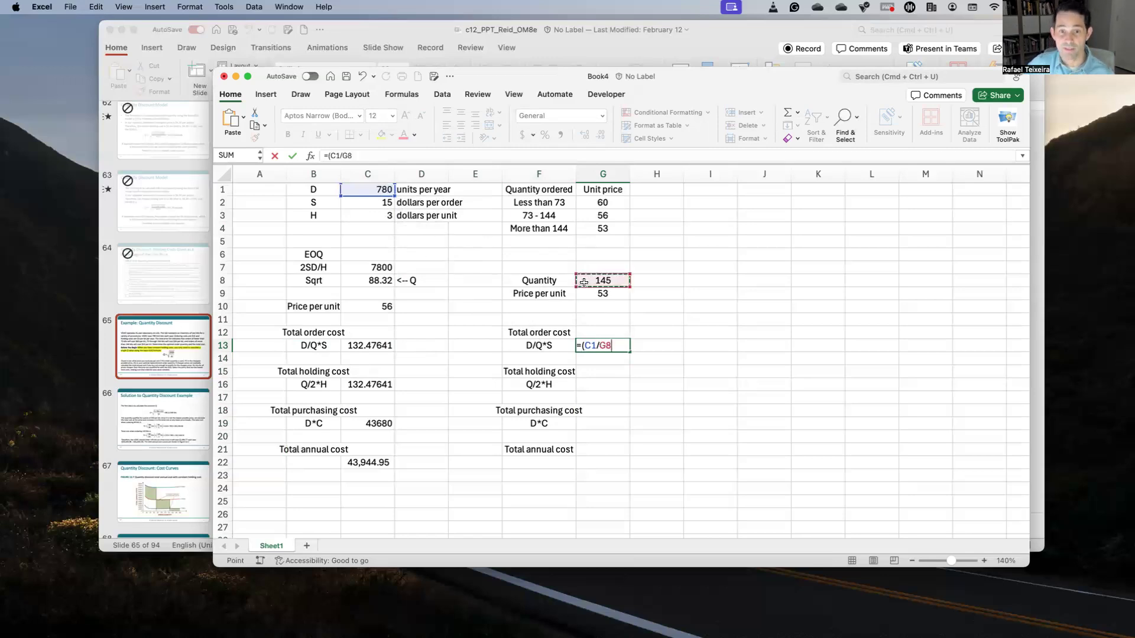
{"action": "type", "text": ")"}
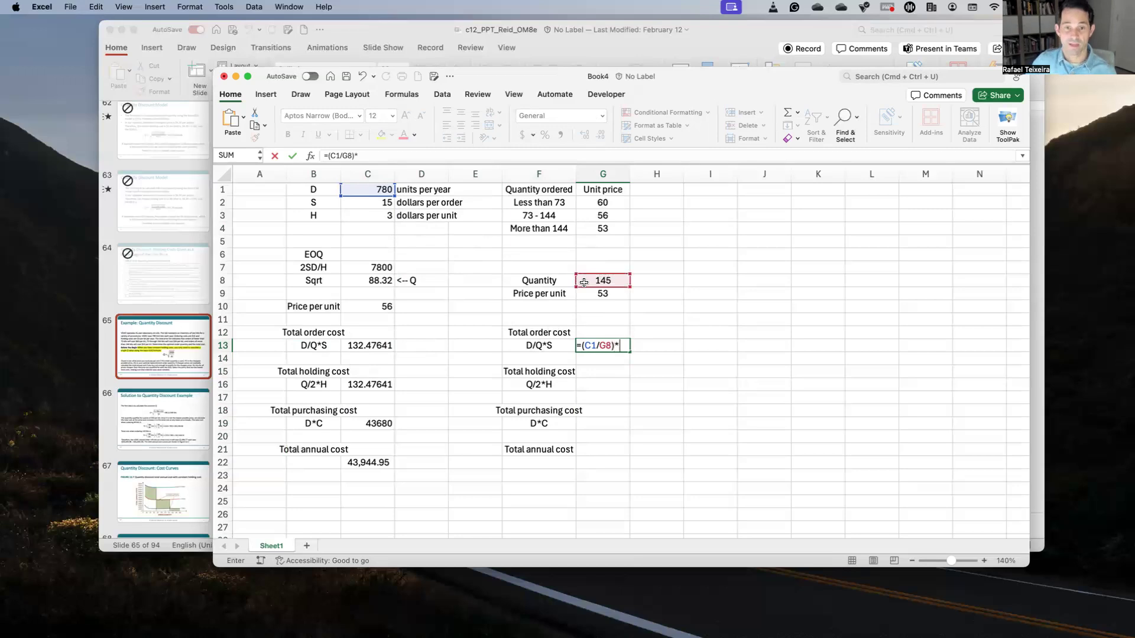
{"action": "type", "text": "*"}
{"action": "left_click", "coordinate": [388, 204]}
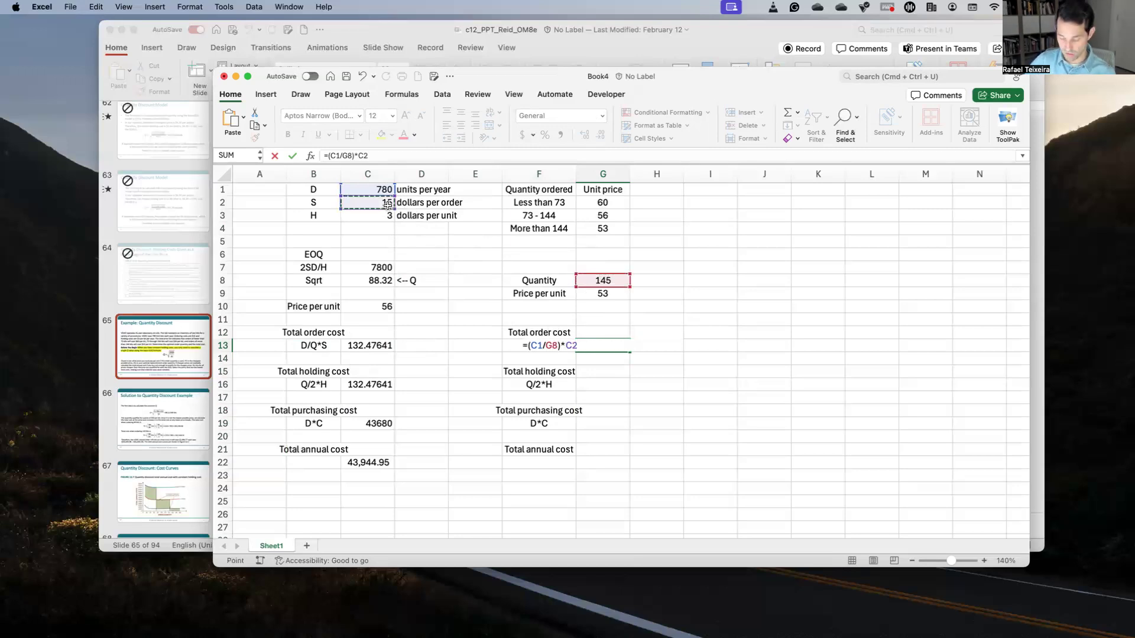
{"action": "key", "text": "Return"}
Calculate the total holding cost for the 145-unit quantity in G16 with the formula =(G8/2)*C3.
{"action": "key", "text": "Down"}
{"action": "key", "text": "Down"}
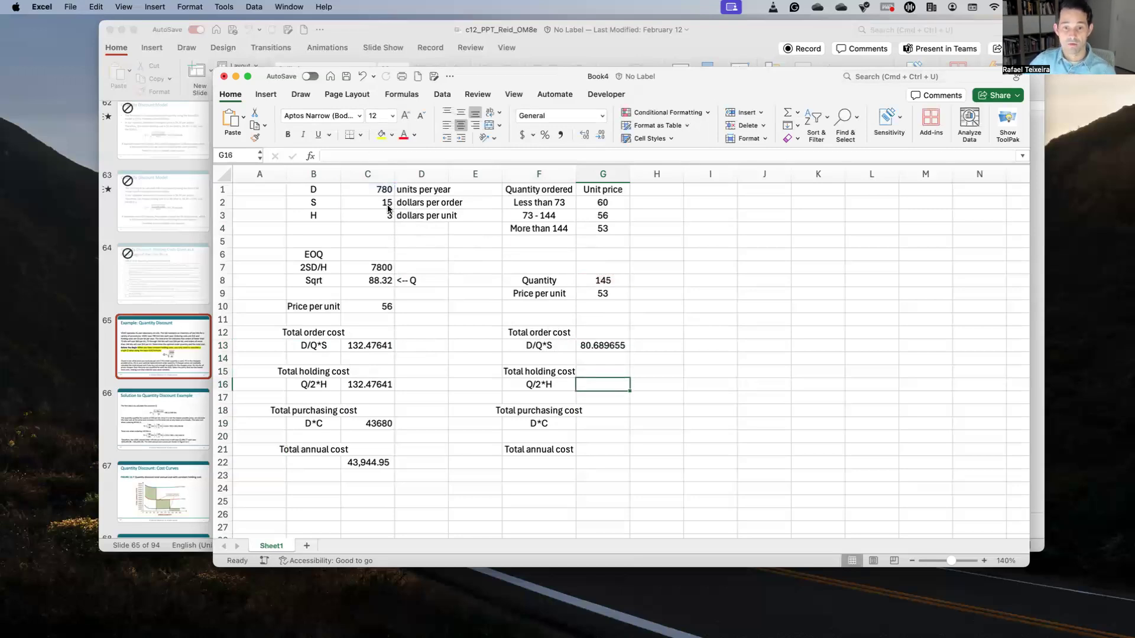
{"action": "type", "text": "("}
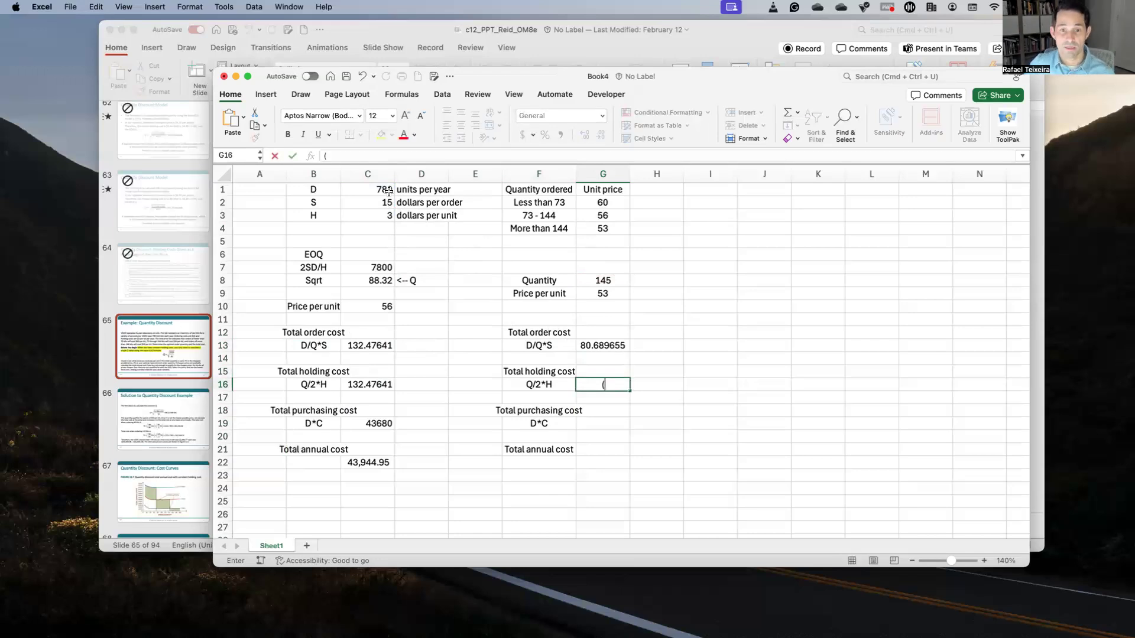
{"action": "left_click", "coordinate": [594, 281]}
{"action": "left_click", "coordinate": [600, 380]}
{"action": "type", "text": "=("}
{"action": "left_click", "coordinate": [600, 281]}
{"action": "type", "text": "/2)*"}
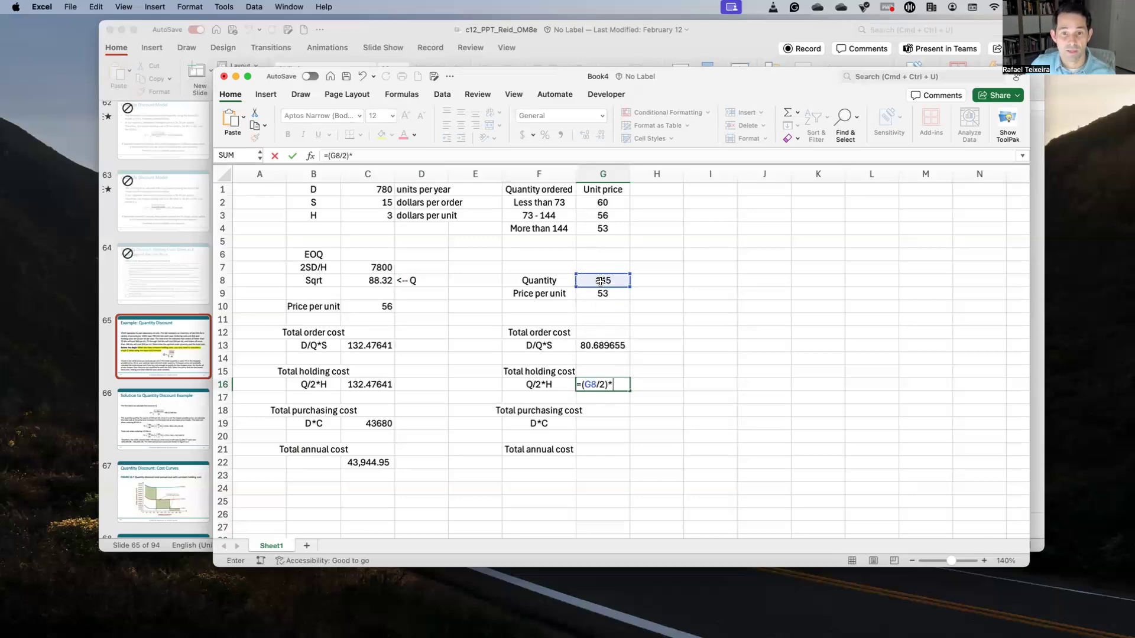
{"action": "left_click", "coordinate": [383, 217]}
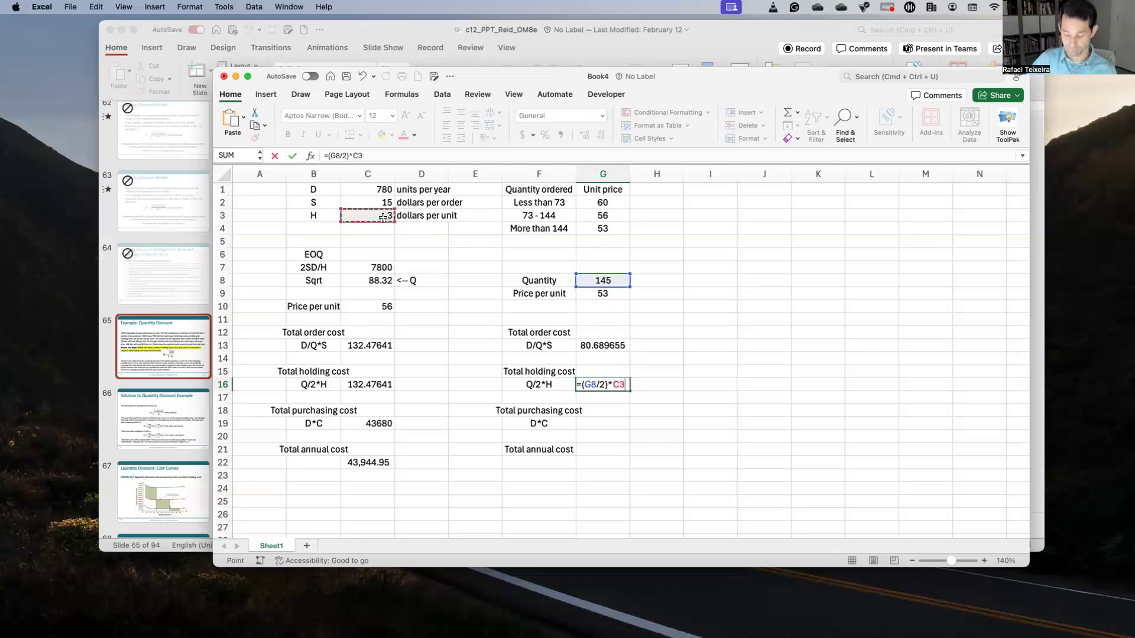
{"action": "key", "text": "Return"}
Select G13:G16 to examine the order and holding costs of the 145-unit quantity together.
{"action": "key", "text": "Up"}
{"action": "key", "text": "Up"}
{"action": "key", "text": "Up"}
{"action": "key", "text": "Up"}
{"action": "key", "text": "shift+Down"}
{"action": "key", "text": "shift+Down"}
{"action": "key", "text": "shift+Down"}
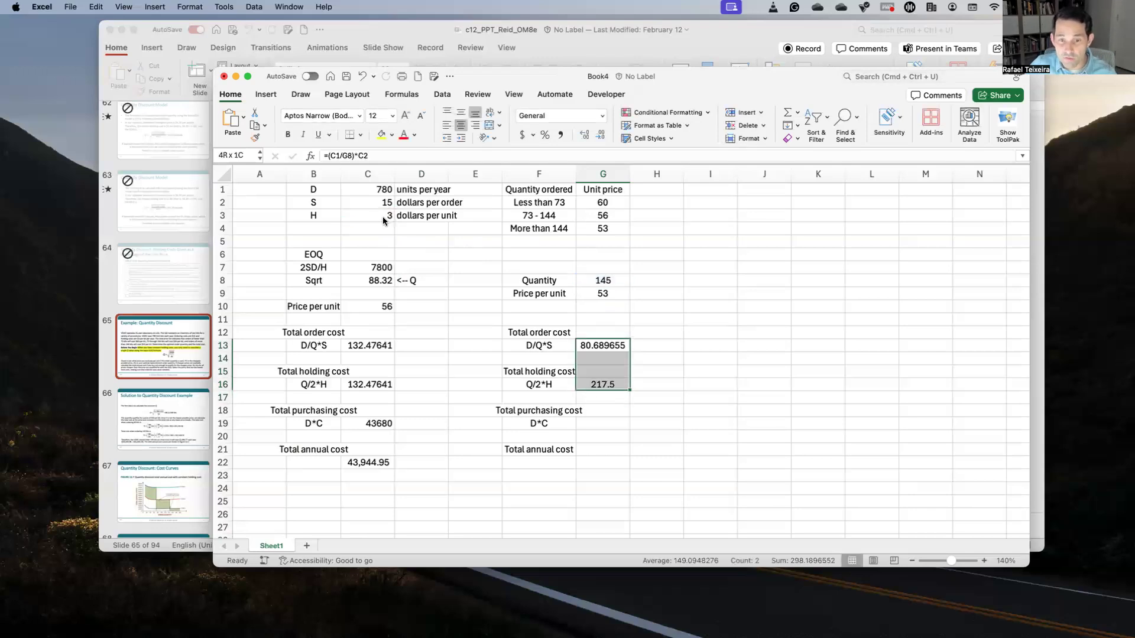
{"action": "key", "text": "shift+Down"}
{"action": "key", "text": "shift+Up"}
{"action": "key", "text": "shift+Up"}
{"action": "key", "text": "shift+Down"}
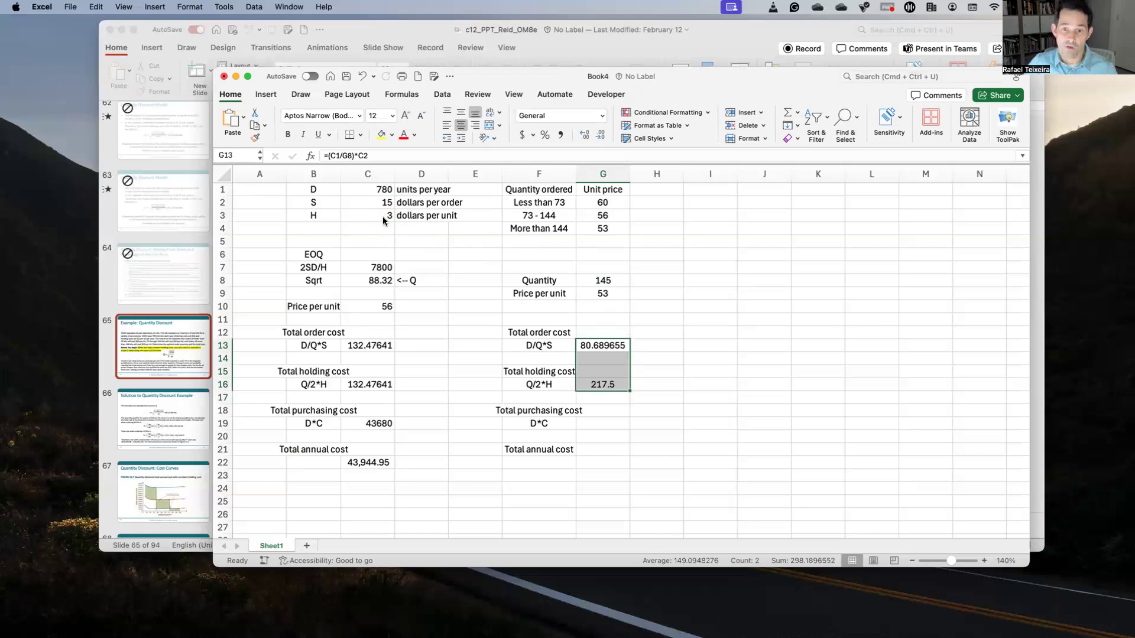
Compare the order and holding costs at the EOQ in C13 and C16 with those of the 145-unit quantity in G13 and G16.
{"action": "left_click", "coordinate": [581, 274]}
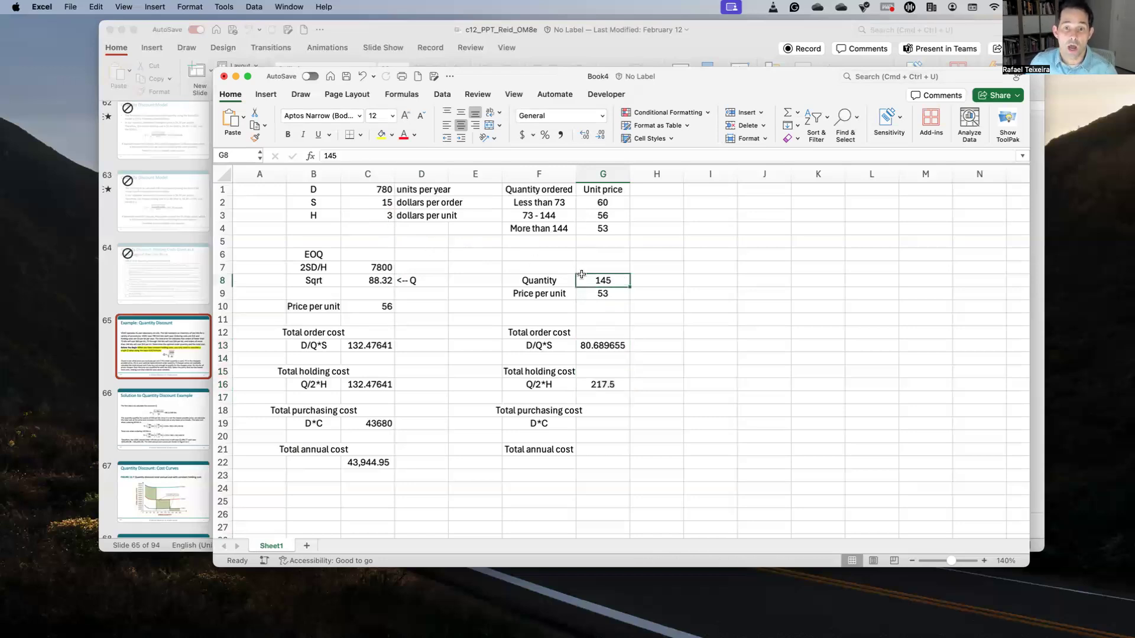
{"action": "left_click", "coordinate": [358, 284]}
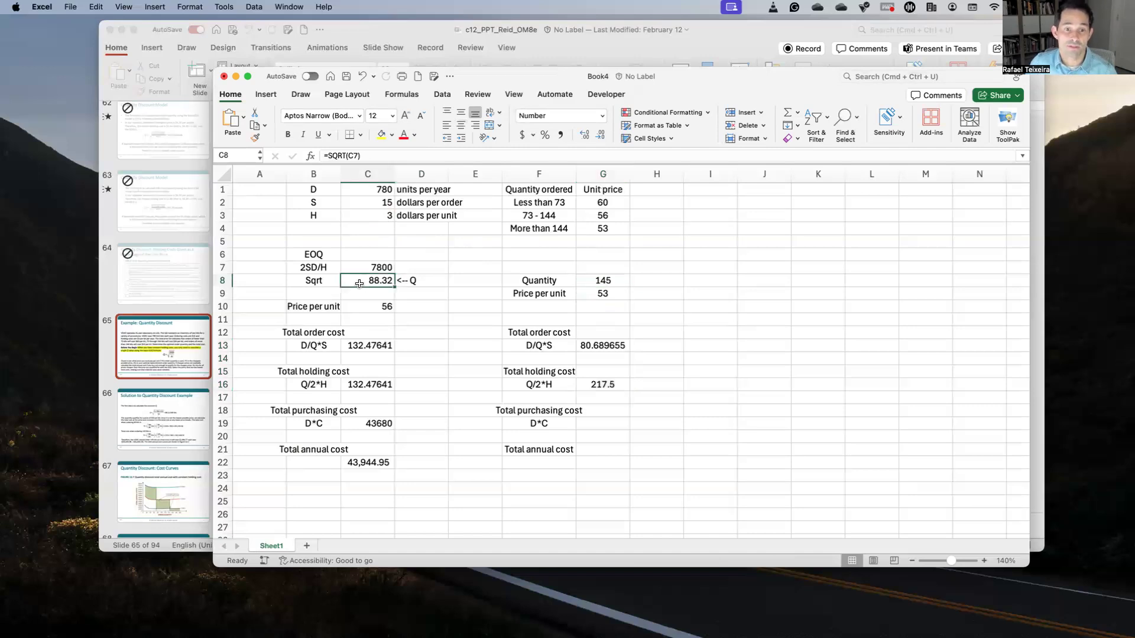
{"action": "left_click", "coordinate": [377, 335]}
{"action": "left_click", "coordinate": [370, 349]}
{"action": "left_click", "coordinate": [372, 387]}
{"action": "left_click", "coordinate": [372, 346]}
{"action": "left_click", "coordinate": [373, 386]}
{"action": "left_click", "coordinate": [593, 277]}
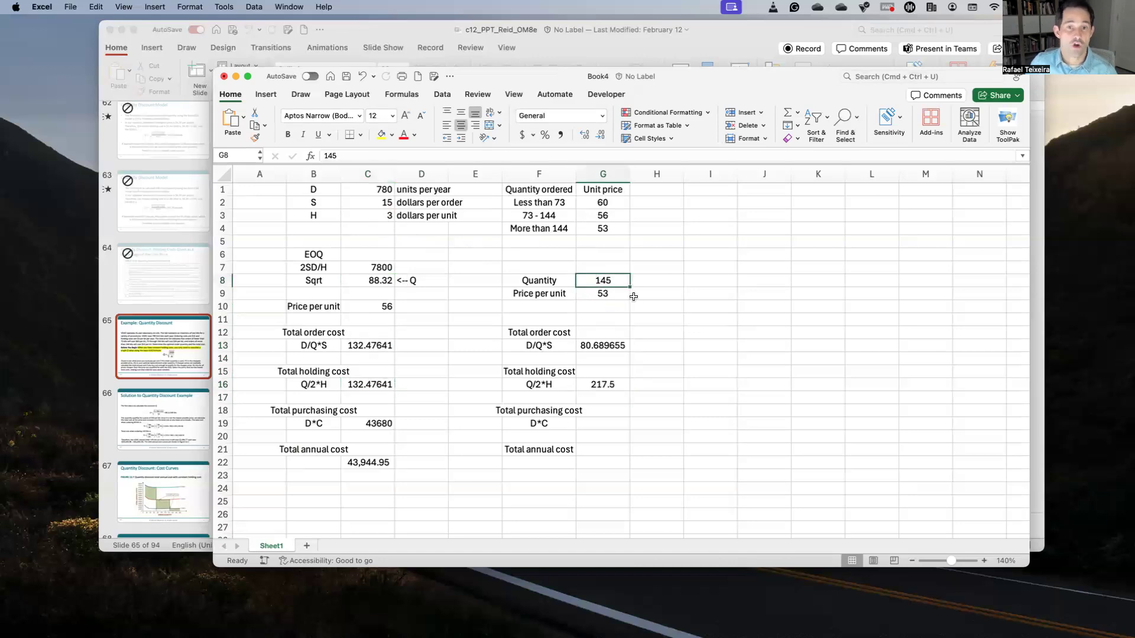
{"action": "left_click", "coordinate": [620, 345]}
{"action": "left_click", "coordinate": [618, 373]}
{"action": "left_click", "coordinate": [613, 385]}
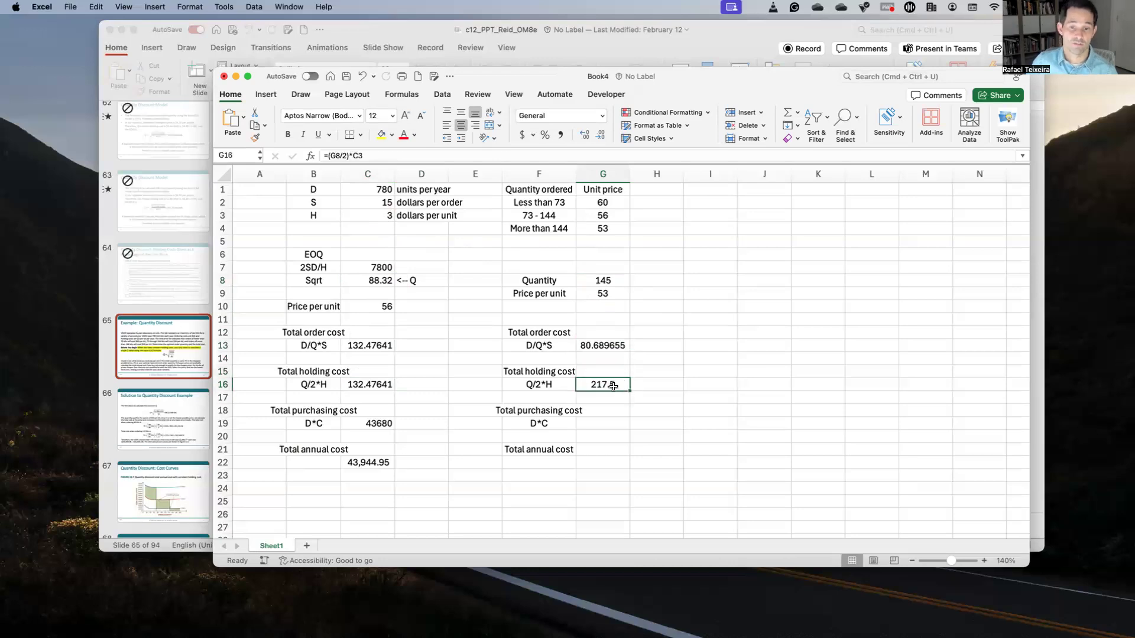
Calculate the total purchasing cost for the 145-unit quantity in G19 with the formula =C1*G9.
{"action": "left_click", "coordinate": [610, 424]}
{"action": "type", "text": "="}
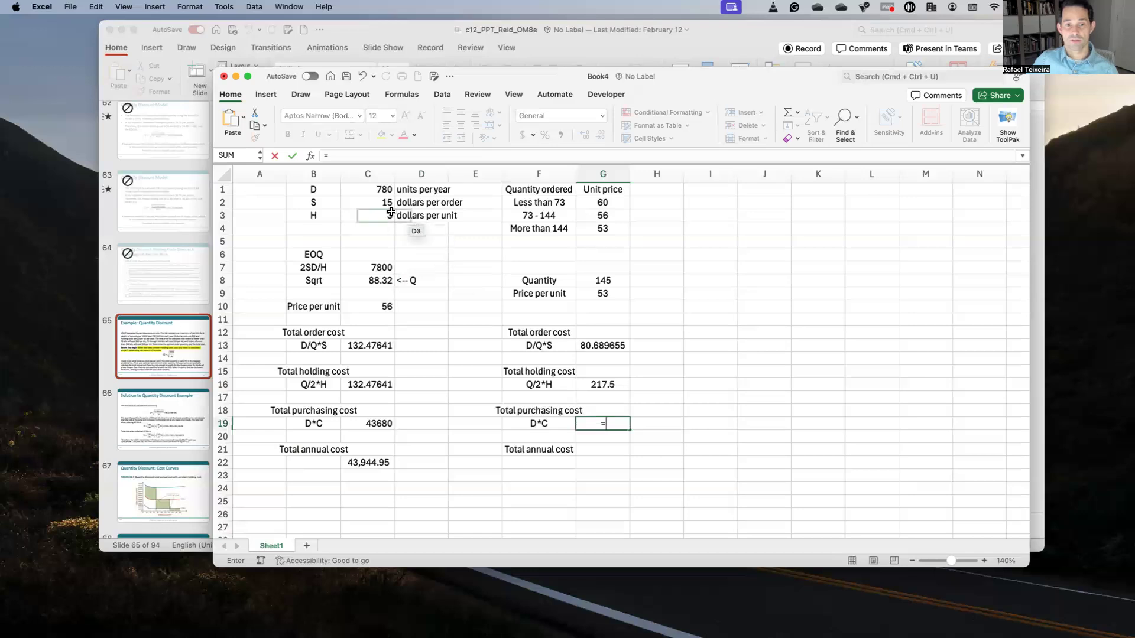
{"action": "left_click", "coordinate": [380, 190]}
{"action": "type", "text": "*"}
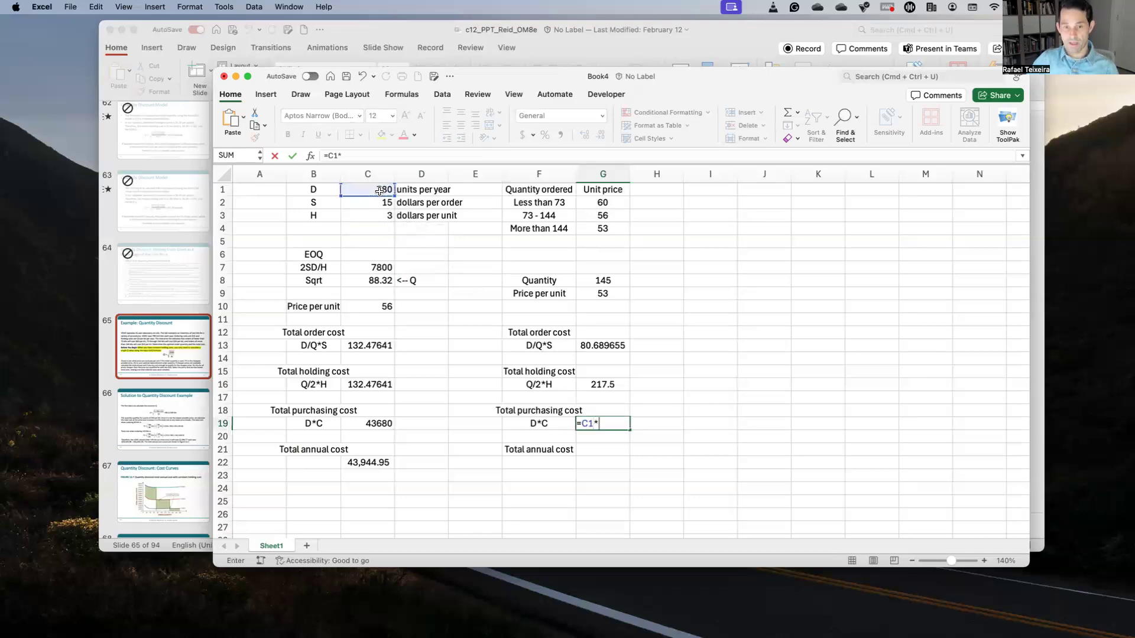
{"action": "left_click", "coordinate": [601, 295]}
{"action": "key", "text": "Return"}
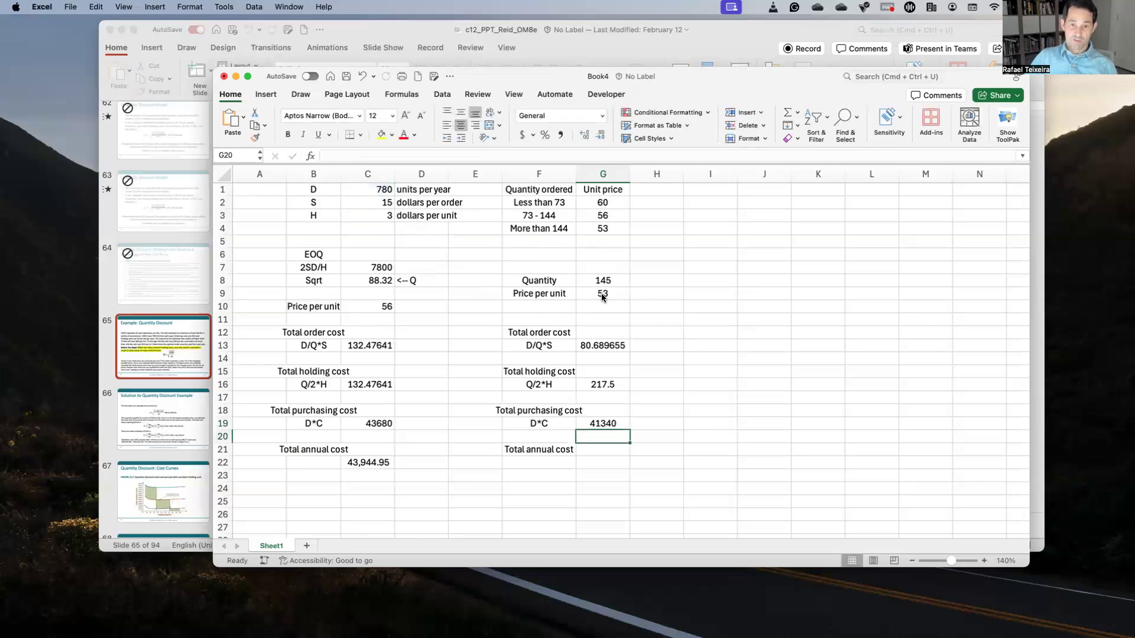
Calculate the total annual cost for the 145-unit quantity in G22 with the formula =G19+G16+G13.
{"action": "key", "text": "Down"}
{"action": "key", "text": "Down"}
{"action": "type", "text": "="}
{"action": "key", "text": "Up"}
{"action": "key", "text": "Up"}
{"action": "key", "text": "Up"}
{"action": "type", "text": "+"}
{"action": "key", "text": "Up"}
{"action": "key", "text": "Up"}
{"action": "key", "text": "Up"}
{"action": "key", "text": "Up"}
{"action": "key", "text": "Up"}
{"action": "key", "text": "Up"}
{"action": "type", "text": "+"}
{"action": "key", "text": "Up"}
{"action": "key", "text": "Up"}
{"action": "key", "text": "Up"}
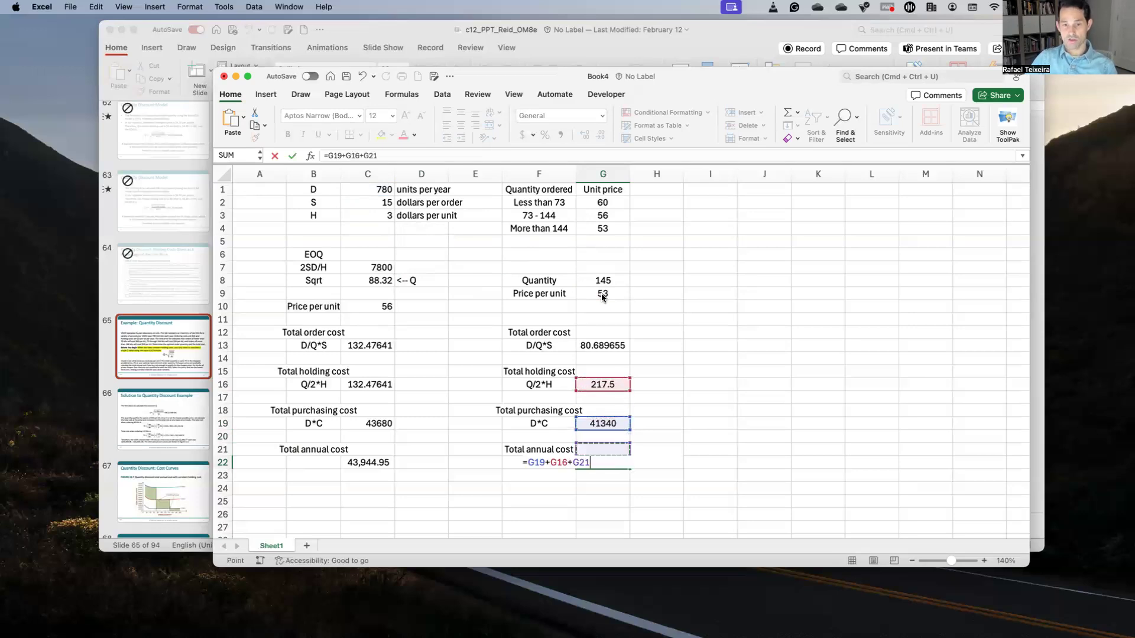
{"action": "key", "text": "Up"}
{"action": "key", "text": "Up"}
{"action": "key", "text": "Up"}
{"action": "key", "text": "Up"}
{"action": "key", "text": "Up"}
{"action": "key", "text": "Up"}
{"action": "key", "text": "Return"}
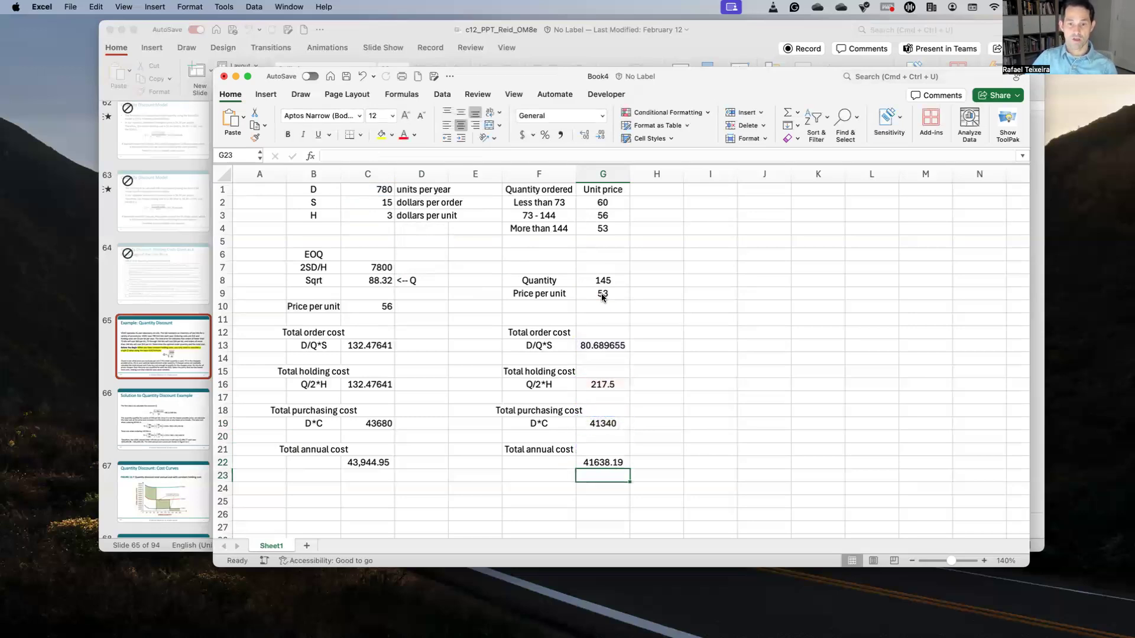
Apply the comma number style to the total annual cost in G22.
{"action": "key", "text": "Up"}
{"action": "left_click", "coordinate": [561, 135]}
{"action": "left_click", "coordinate": [697, 341]}
{"action": "key", "text": "Down"}
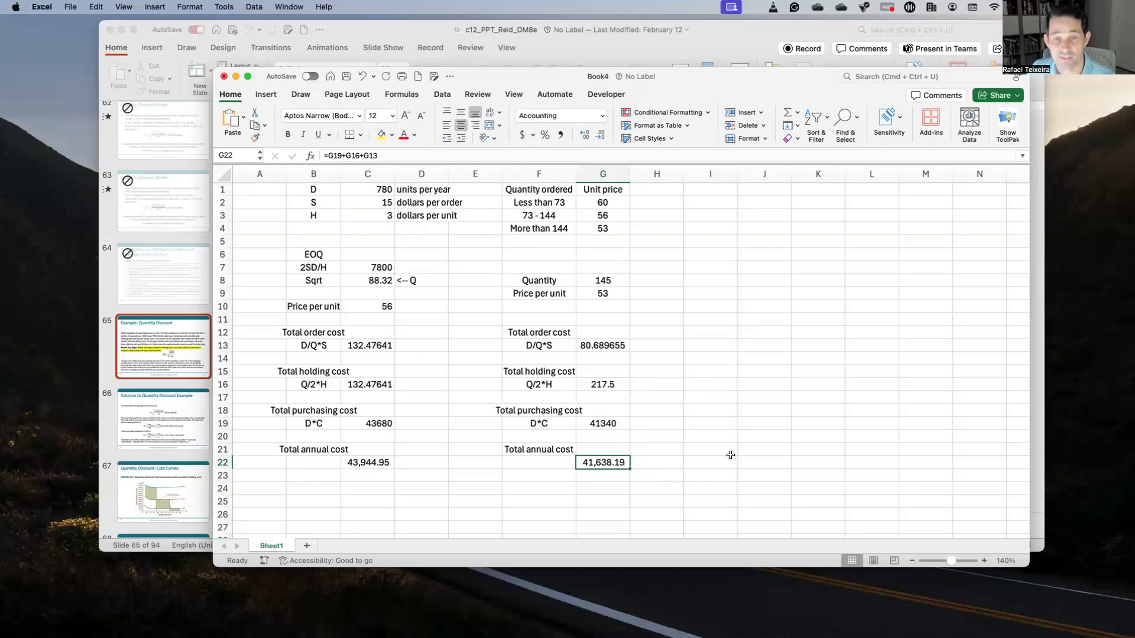
Review the EOQ's total annual cost in C22, the EOQ calculation, the price brackets in F1:G4 and the quantity in G8.
{"action": "left_click", "coordinate": [376, 466]}
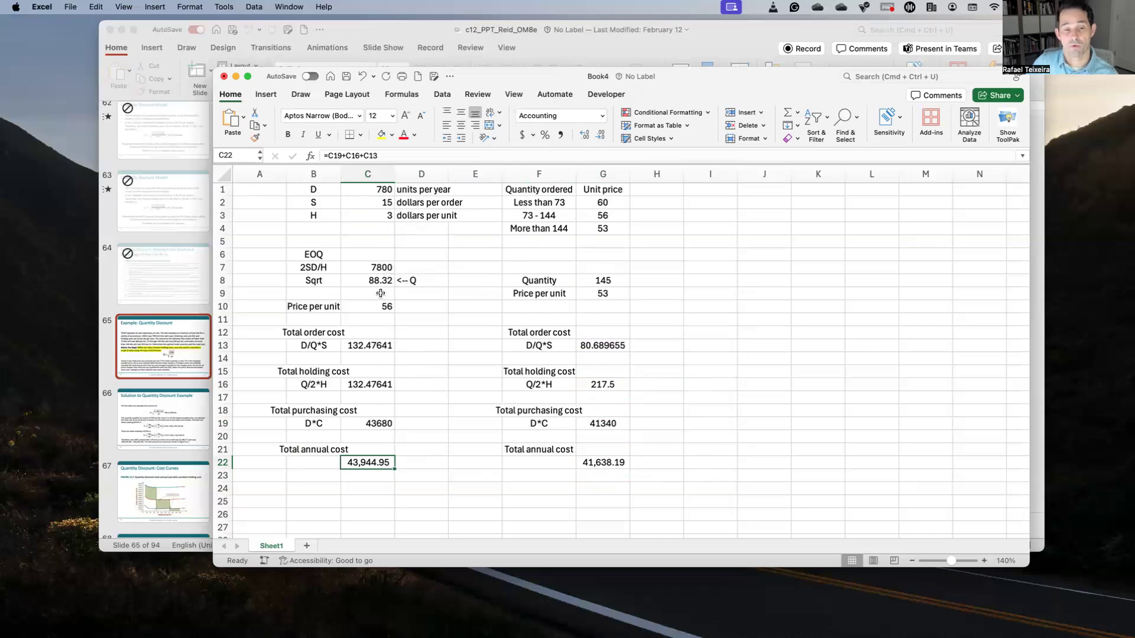
{"action": "left_click_drag", "start_coordinate": [375, 241], "coordinate": [364, 278]}
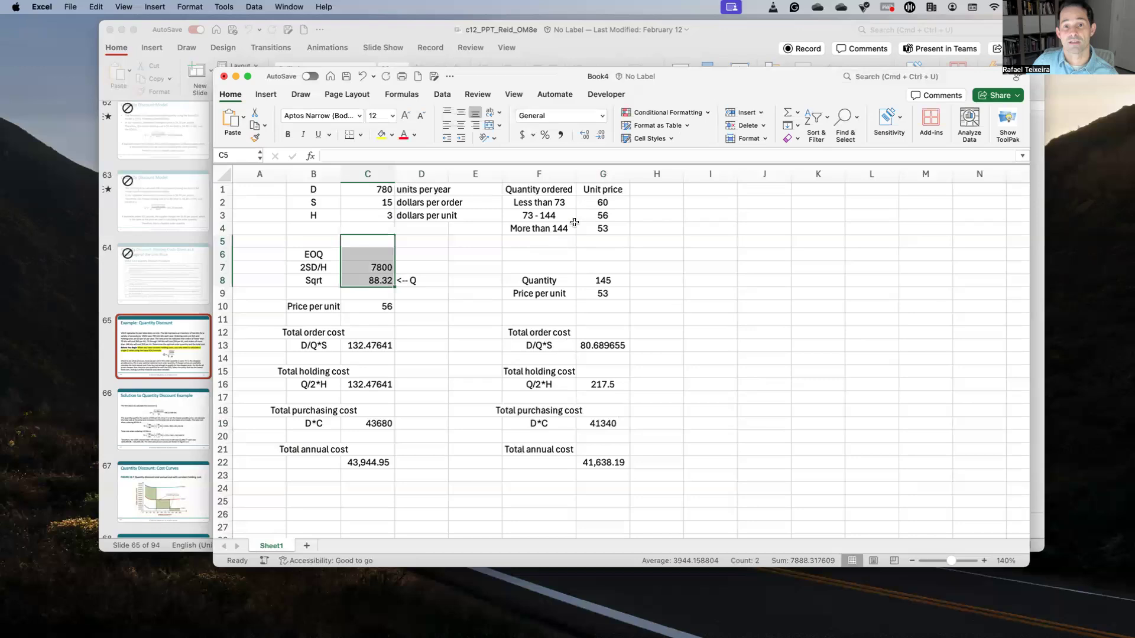
{"action": "left_click", "coordinate": [561, 199]}
{"action": "left_click", "coordinate": [600, 233], "text": "shift"}
{"action": "left_click", "coordinate": [653, 276]}
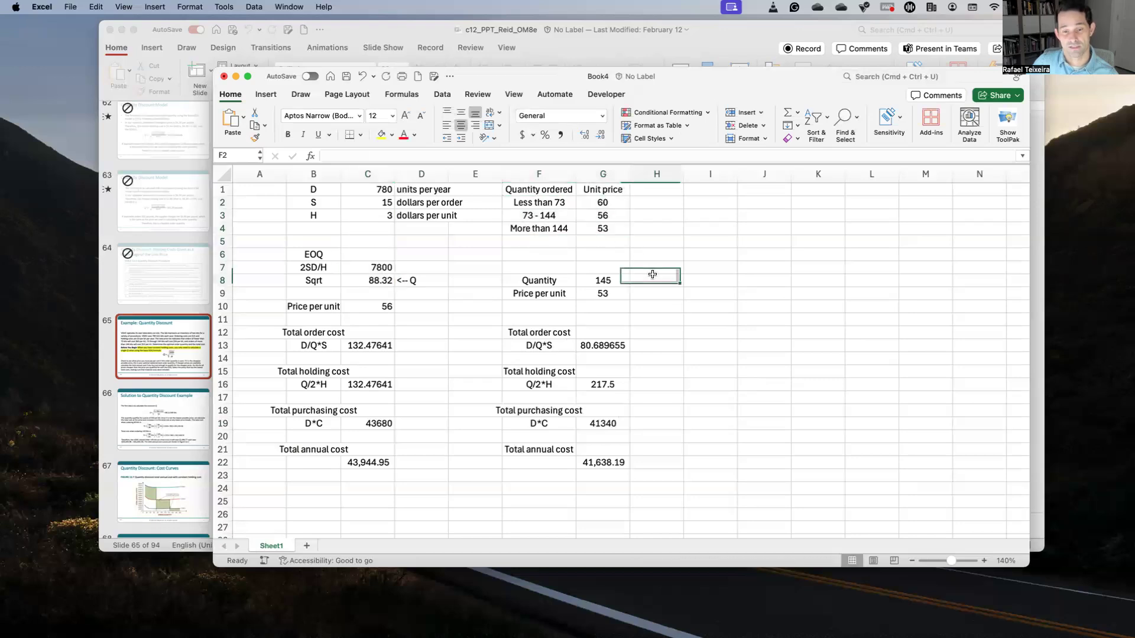
{"action": "left_click_drag", "start_coordinate": [601, 278], "coordinate": [564, 279]}
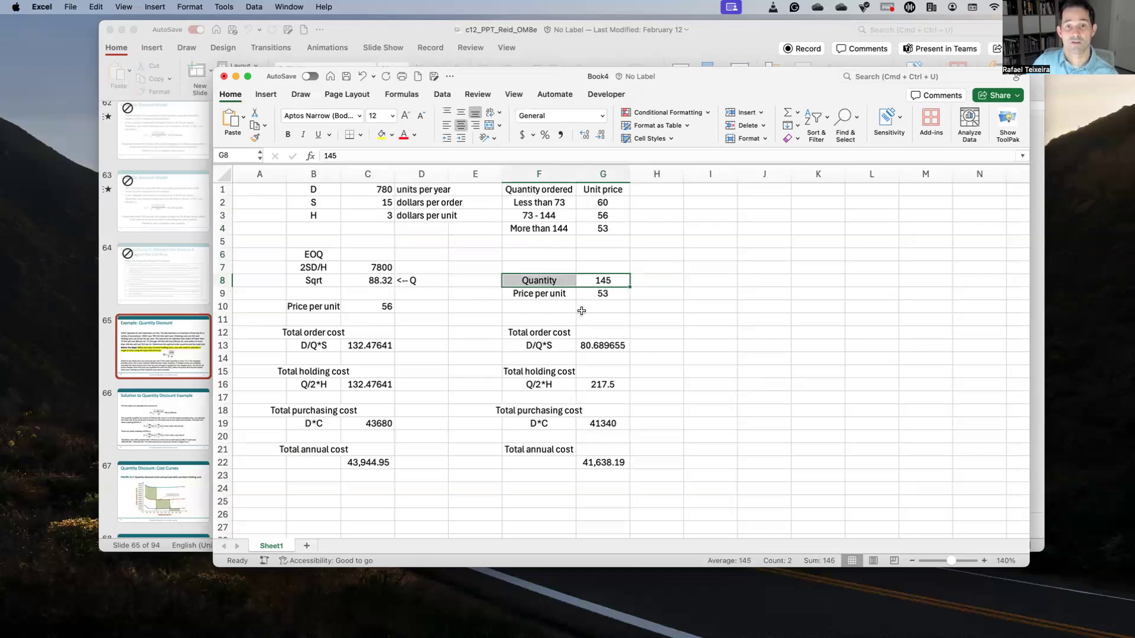
{"action": "left_click_drag", "start_coordinate": [614, 188], "coordinate": [539, 228]}
{"action": "left_click", "coordinate": [651, 283]}
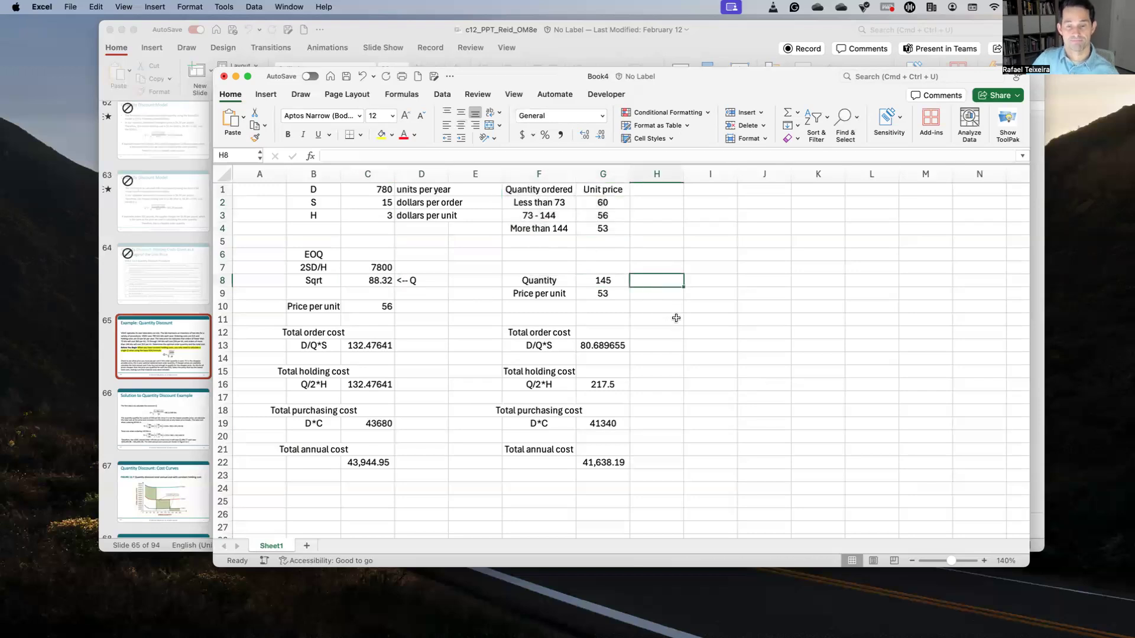
Enter the label Economize in I21 beside the two total annual costs.
{"action": "left_click", "coordinate": [608, 460]}
{"action": "left_click", "coordinate": [712, 409]}
{"action": "left_click", "coordinate": [713, 446]}
{"action": "type", "text": "Economize"}
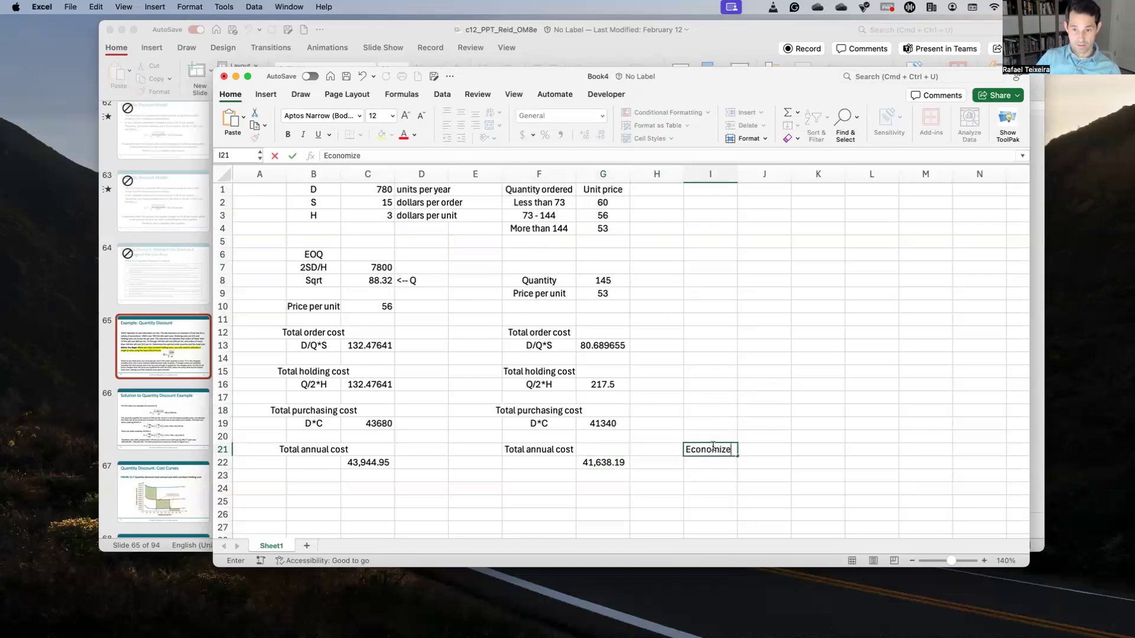
{"action": "key", "text": "Return"}
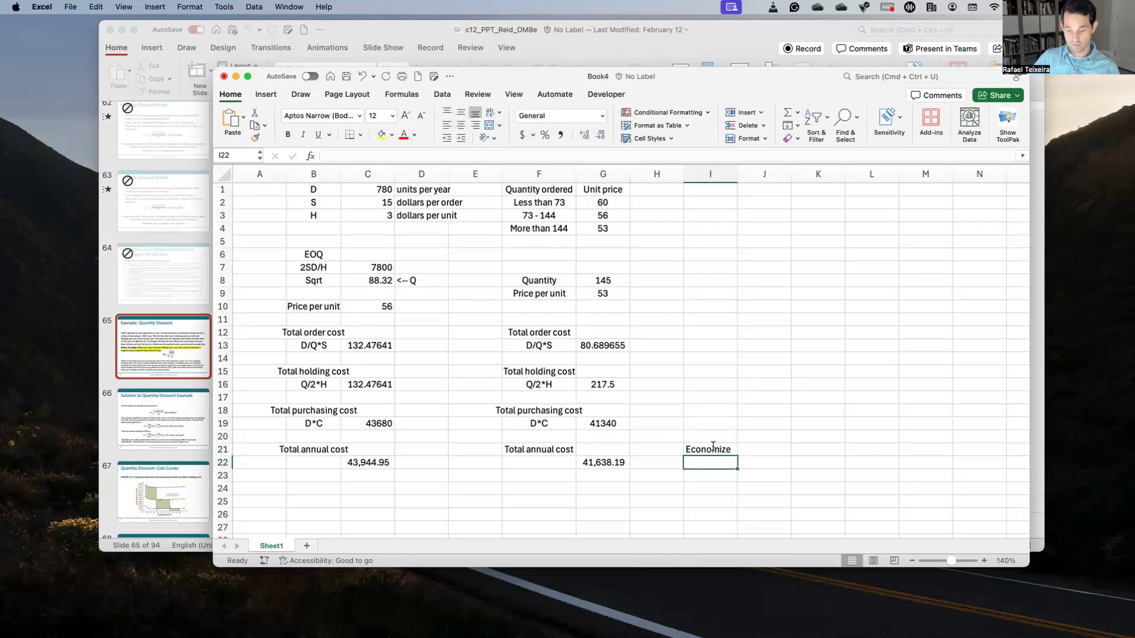
Calculate the annual savings in I22 with the formula =C22-G22.
{"action": "type", "text": "="}
{"action": "key", "text": "Left"}
{"action": "key", "text": "Left"}
{"action": "key", "text": "Left"}
{"action": "key", "text": "Left"}
{"action": "key", "text": "Left"}
{"action": "key", "text": "Left"}
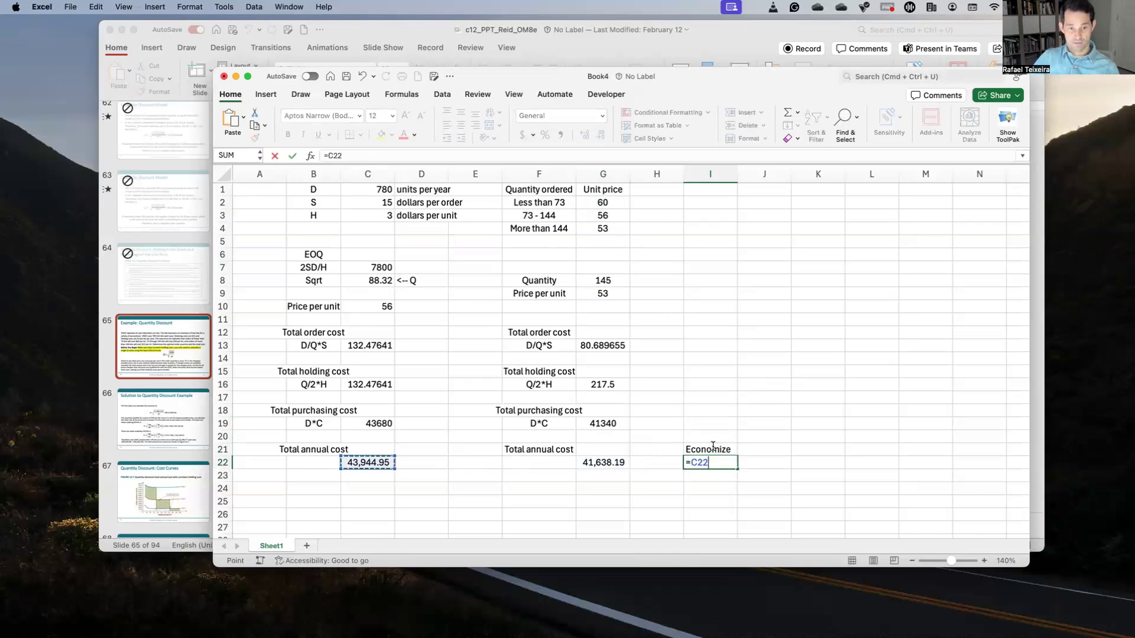
{"action": "type", "text": "-"}
{"action": "key", "text": "Left"}
{"action": "key", "text": "Left"}
{"action": "key", "text": "Return"}
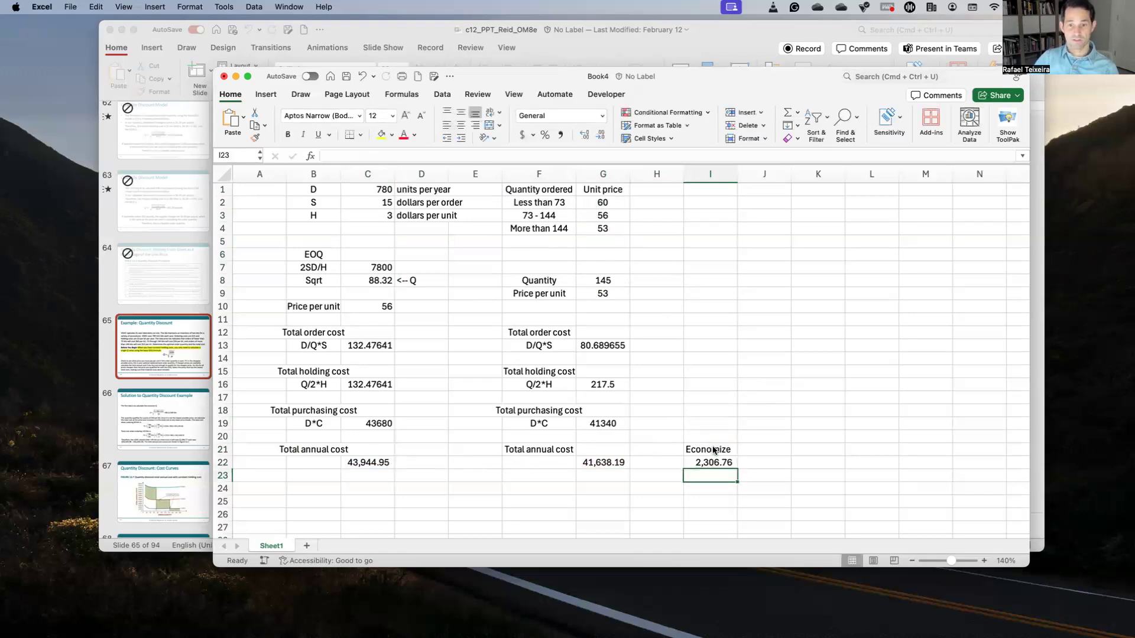
{"action": "key", "text": "Up"}
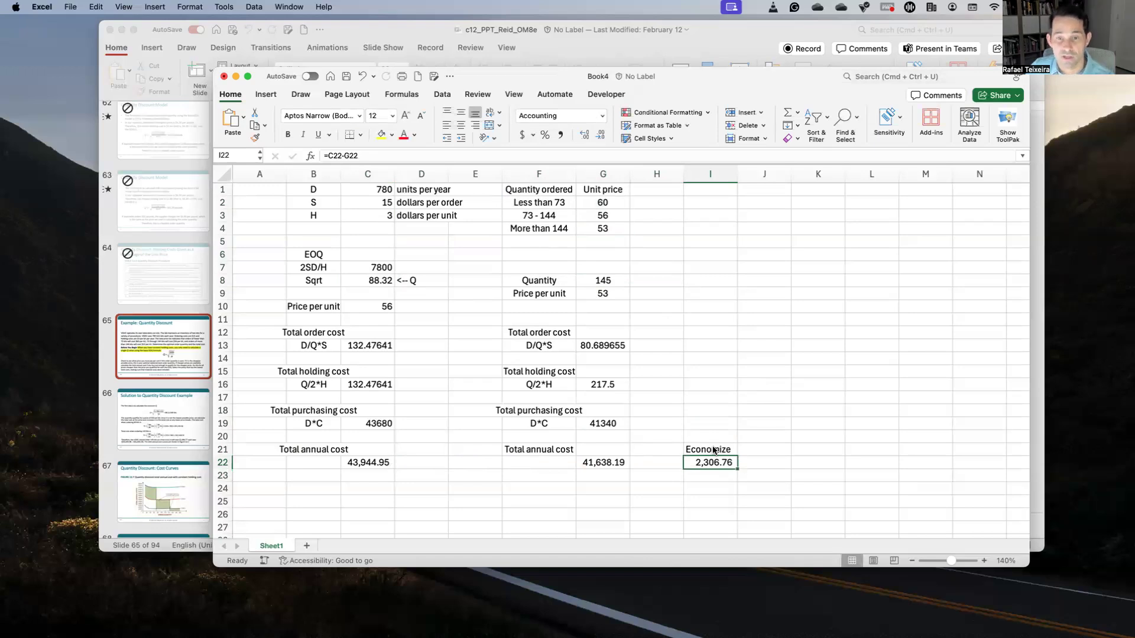
Switch to the PowerPoint deck and open slide 66, Solution to Quantity Discount Example.
{"action": "left_click", "coordinate": [592, 282]}
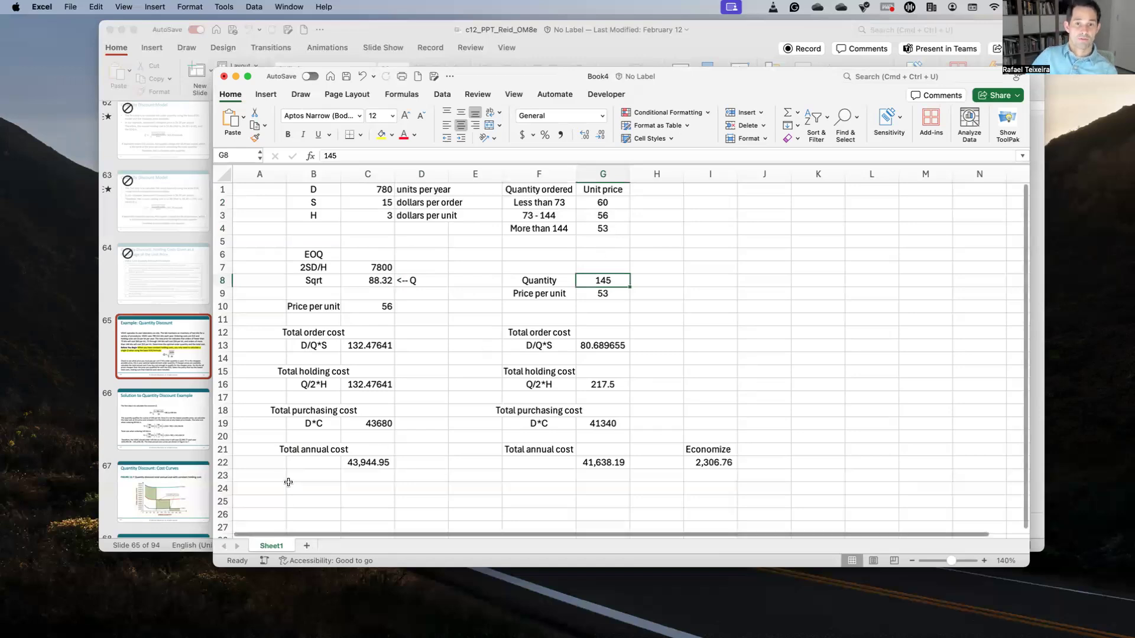
{"action": "left_click", "coordinate": [716, 40]}
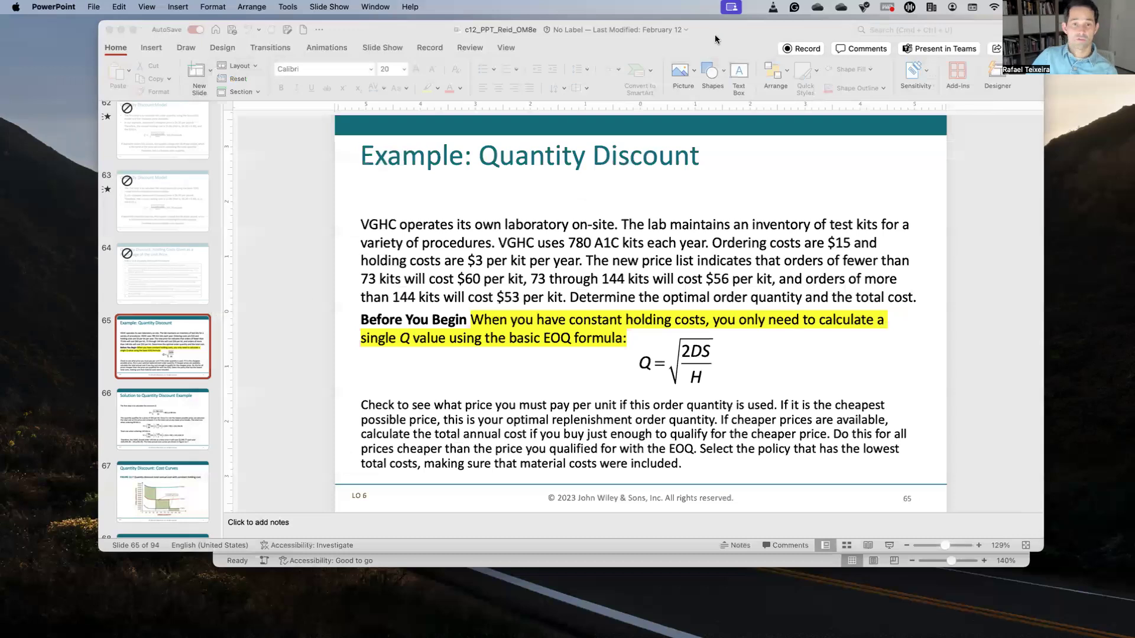
{"action": "left_click", "coordinate": [168, 429]}
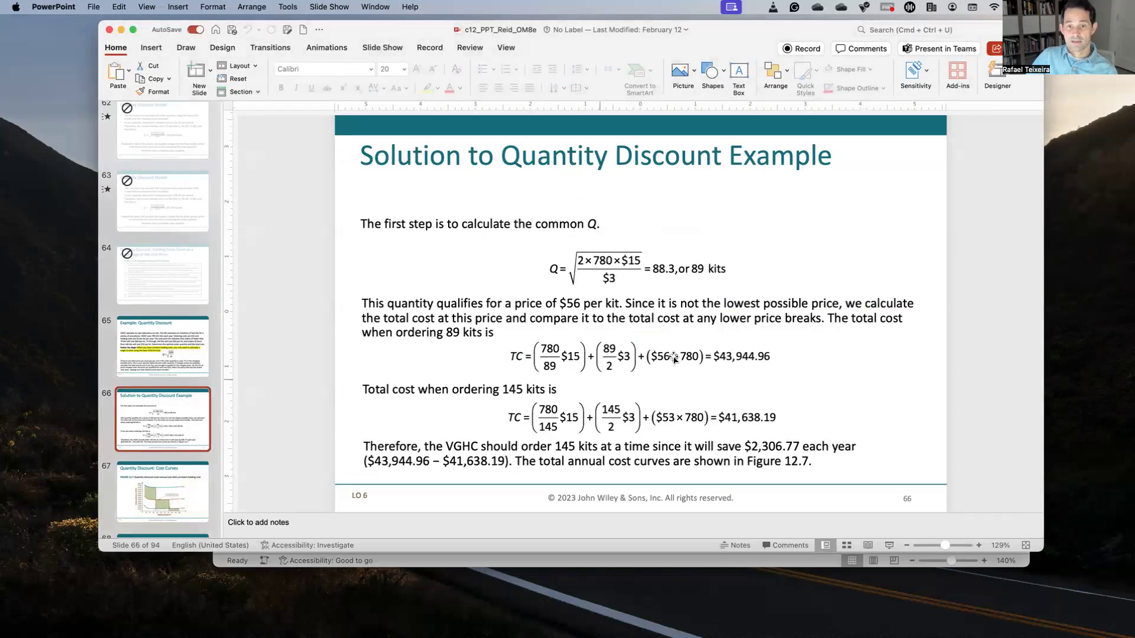
Check the Excel total annual costs and savings against the solution slide by switching between the workbook and PowerPoint.
{"action": "key", "text": "ctrl+Up"}
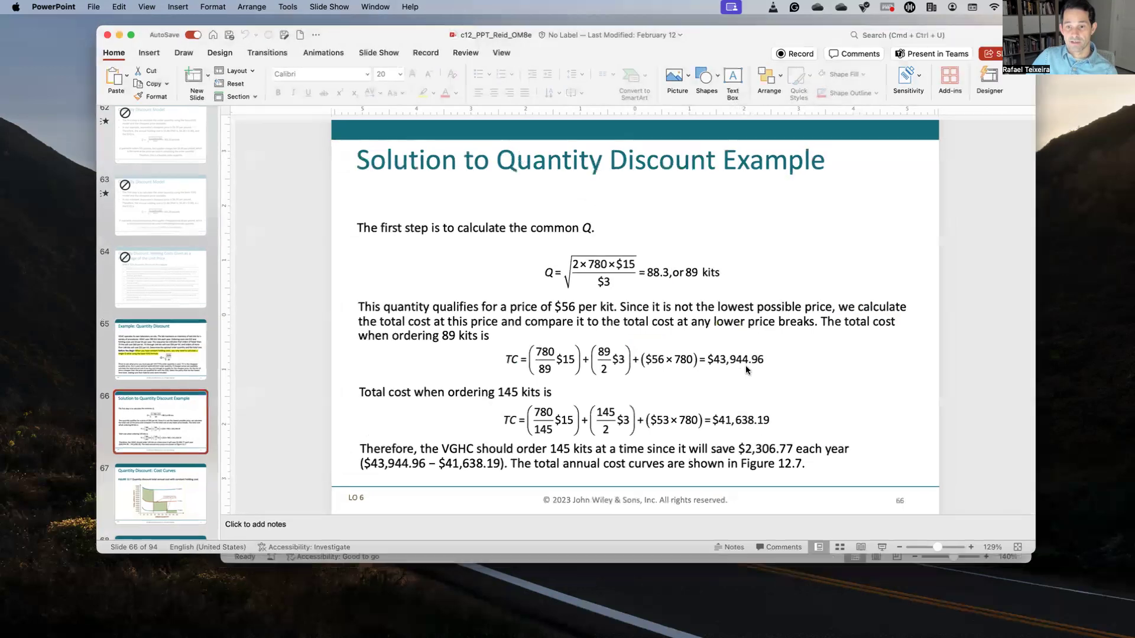
{"action": "left_click", "coordinate": [767, 303]}
{"action": "key", "text": "ctrl+Up"}
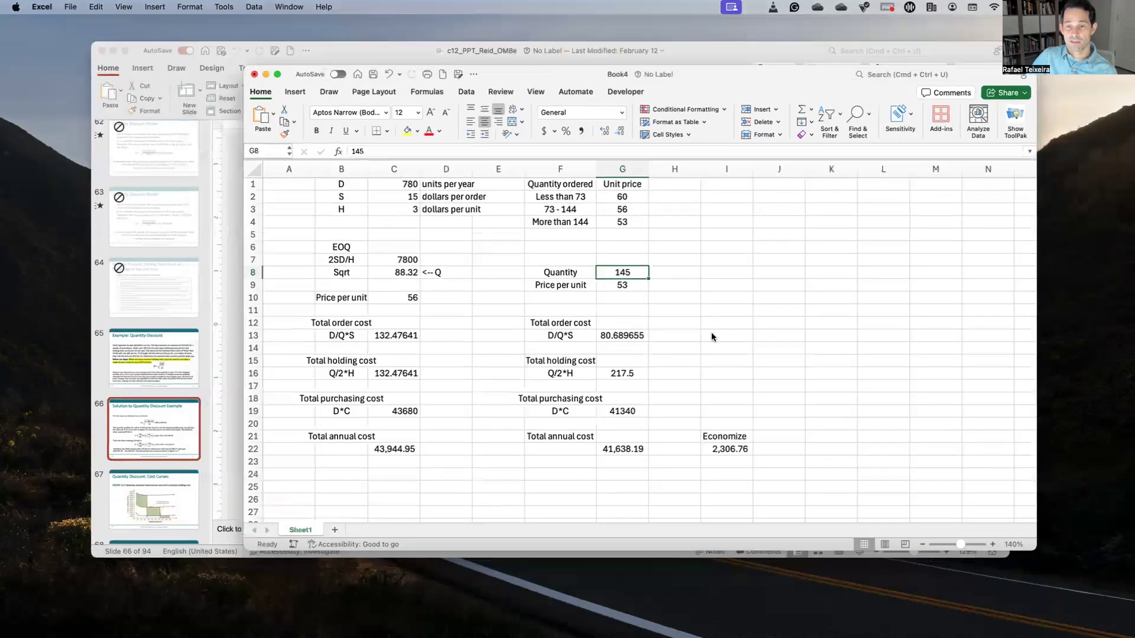
{"action": "left_click", "coordinate": [480, 491]}
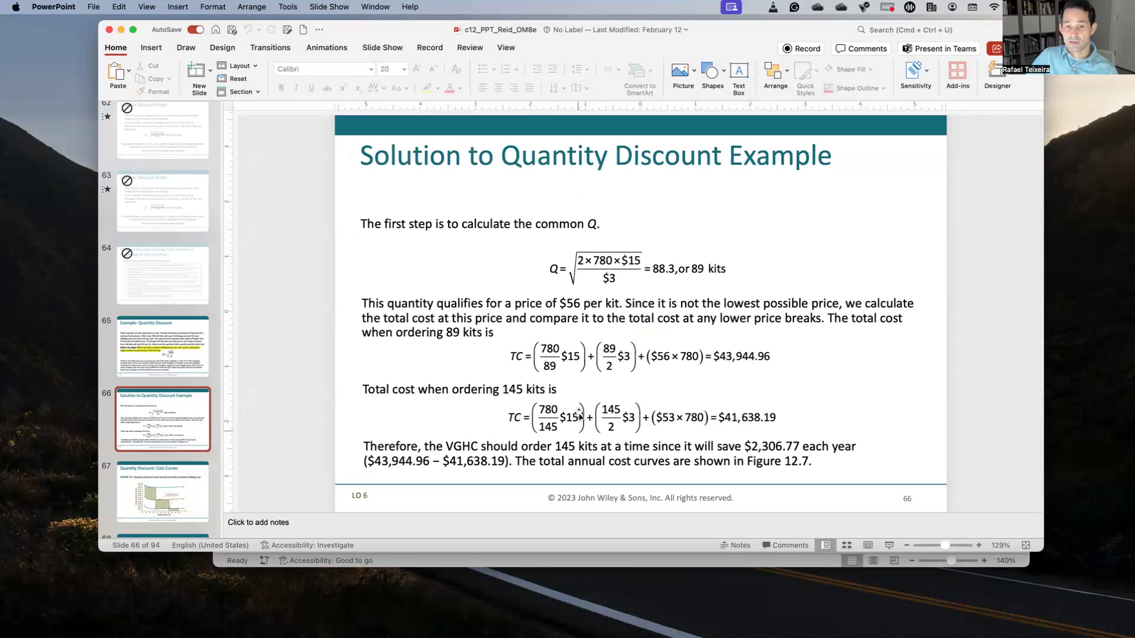
{"action": "key", "text": "ctrl+Up"}
{"action": "left_click", "coordinate": [788, 286]}
{"action": "key", "text": "ctrl+Up"}
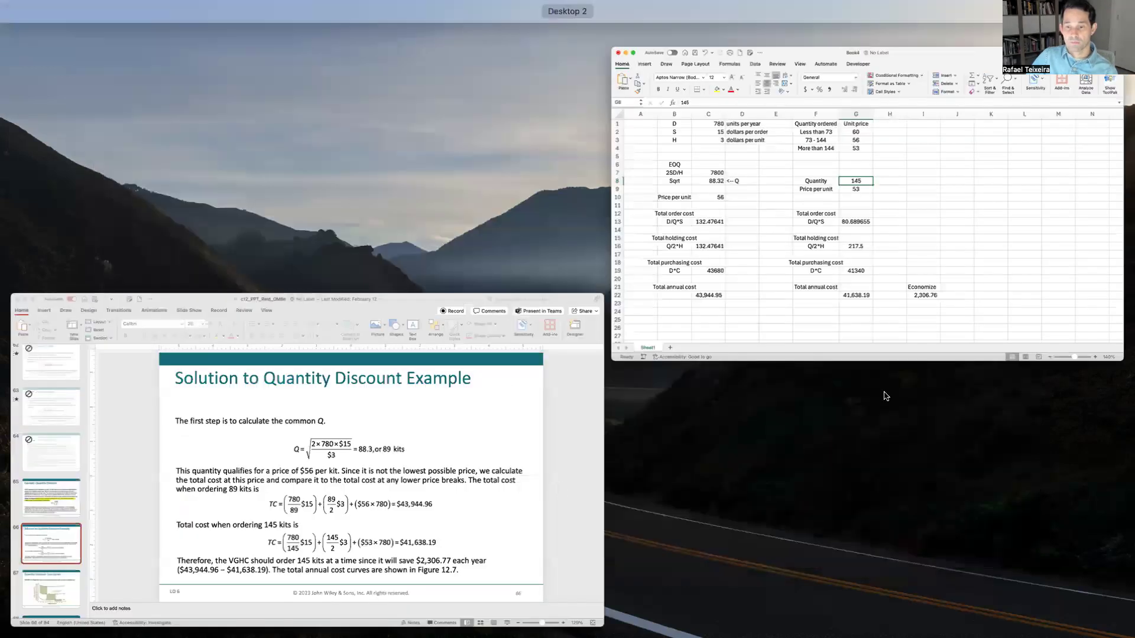
{"action": "left_click", "coordinate": [469, 454]}
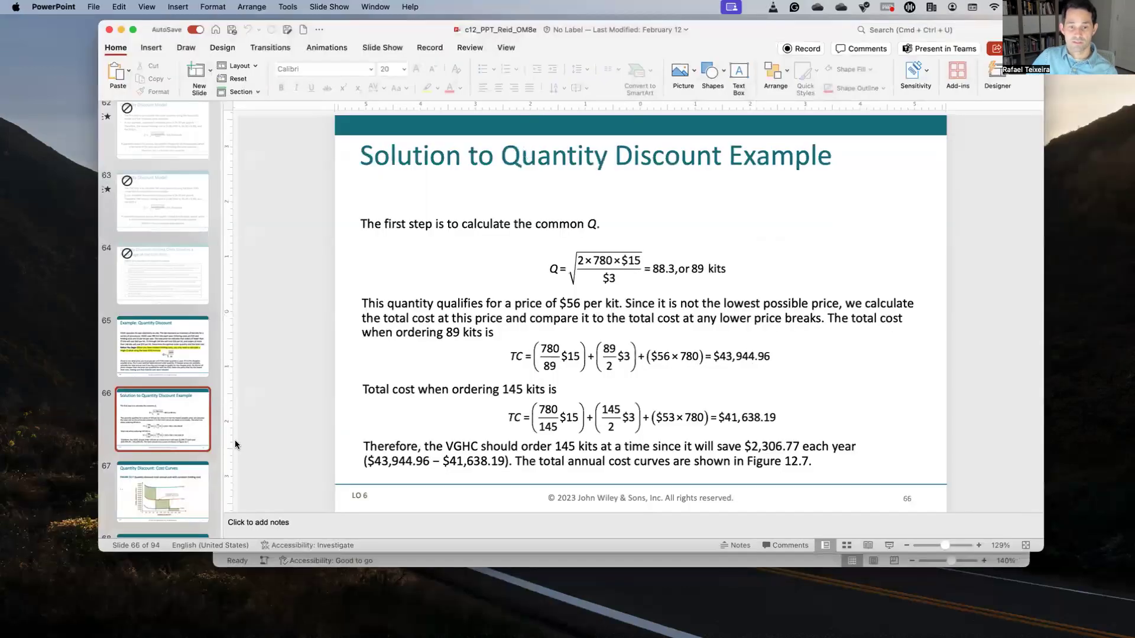
Open slide 68, Steps for Quantity Discount, to review the solution procedure.
{"action": "scroll", "coordinate": [169, 414], "scroll_direction": "down", "scroll_amount": 5}
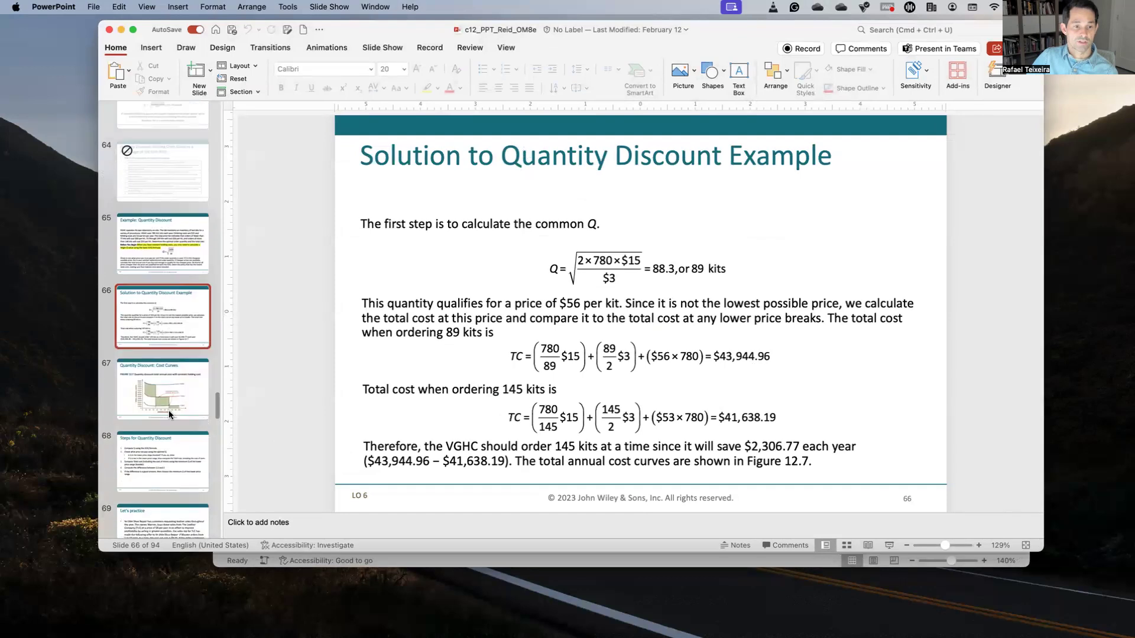
{"action": "scroll", "coordinate": [168, 410], "scroll_direction": "down", "scroll_amount": 1}
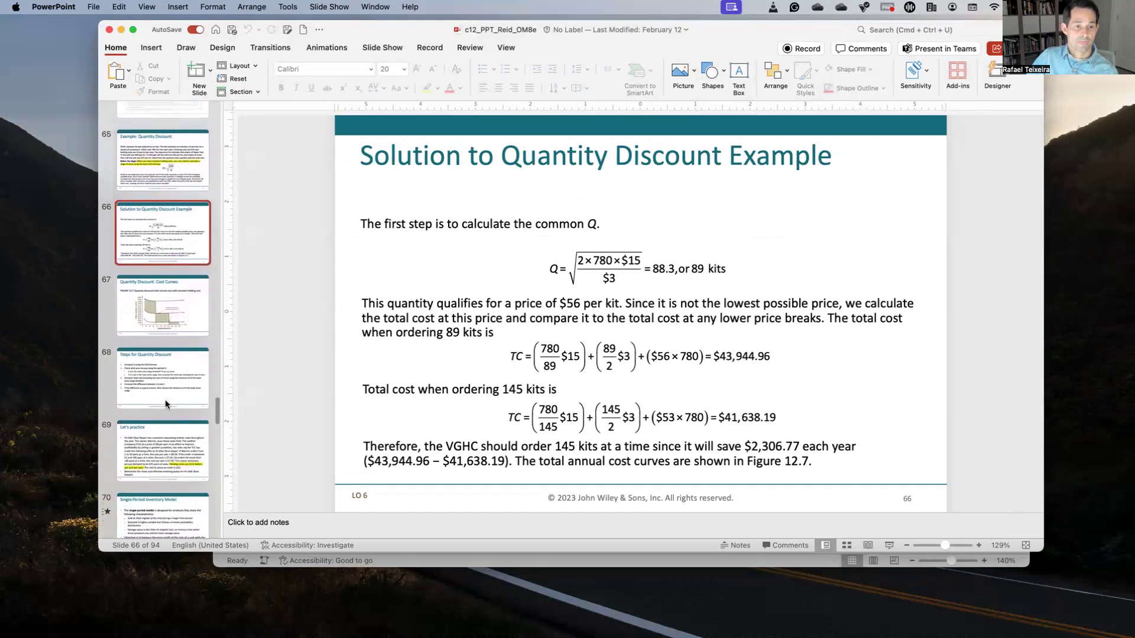
{"action": "left_click", "coordinate": [162, 351]}
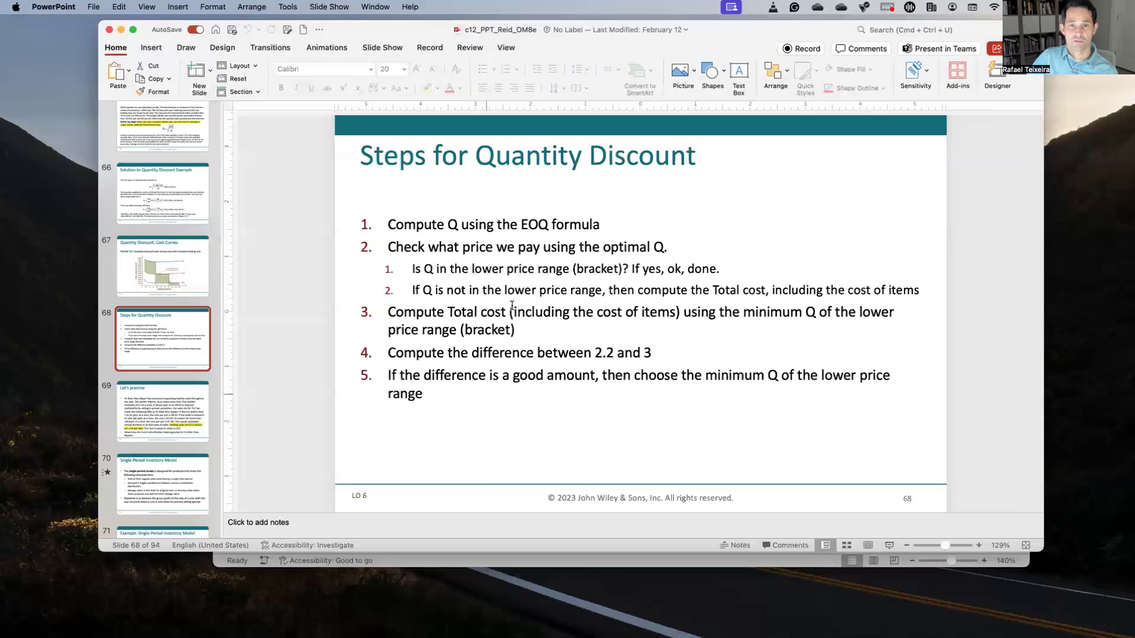
Look back at the Excel worksheet, and return to PowerPoint to open slide 69, Let's practice.
{"action": "key", "text": "ctrl+Up"}
{"action": "left_click", "coordinate": [770, 239]}
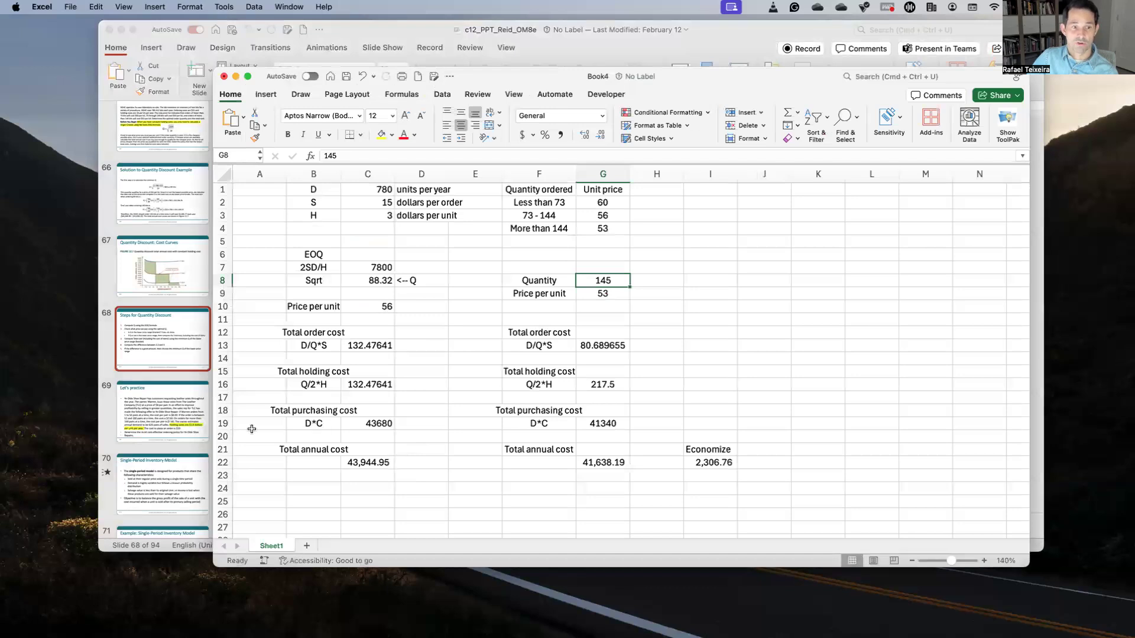
{"action": "left_click", "coordinate": [178, 435]}
{"action": "left_click", "coordinate": [166, 417]}
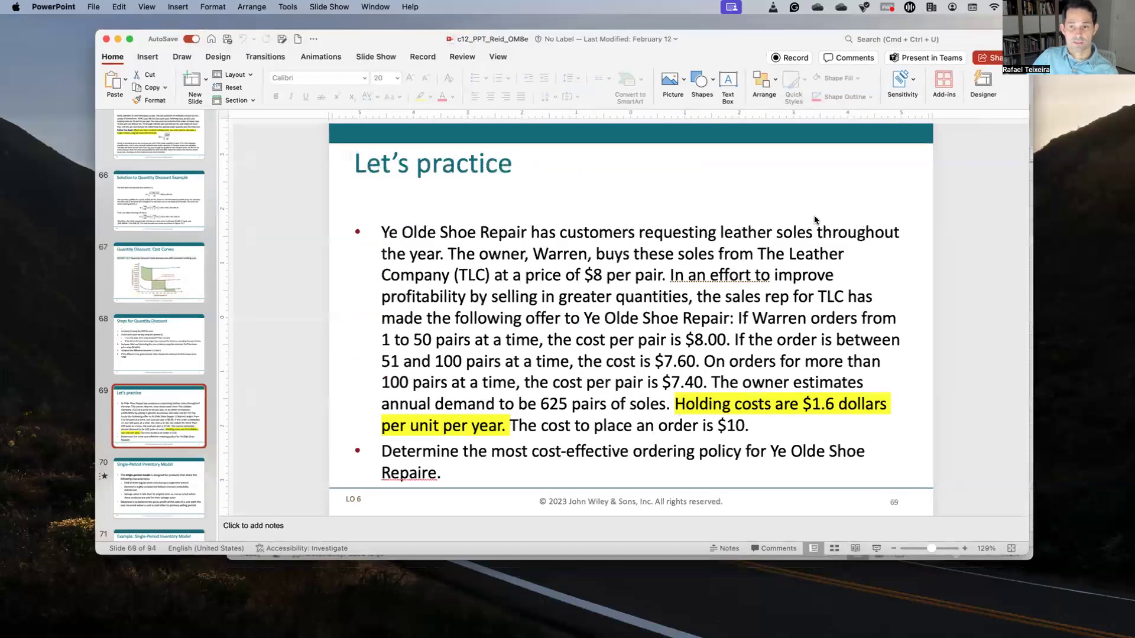
Switch to Excel and copy the D, S and H parameter block B1:D3 from Sheet1 to cell B1 of a new sheet.
{"action": "key", "text": "super+Tab"}
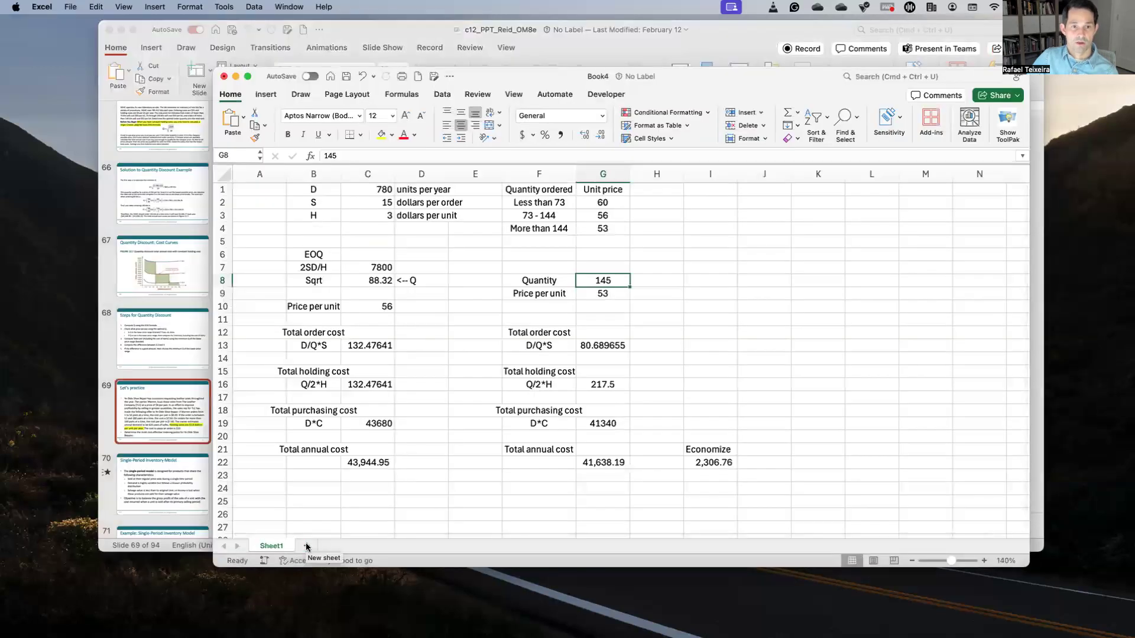
{"action": "left_click_drag", "start_coordinate": [313, 189], "coordinate": [429, 219]}
{"action": "key", "text": "super+c"}
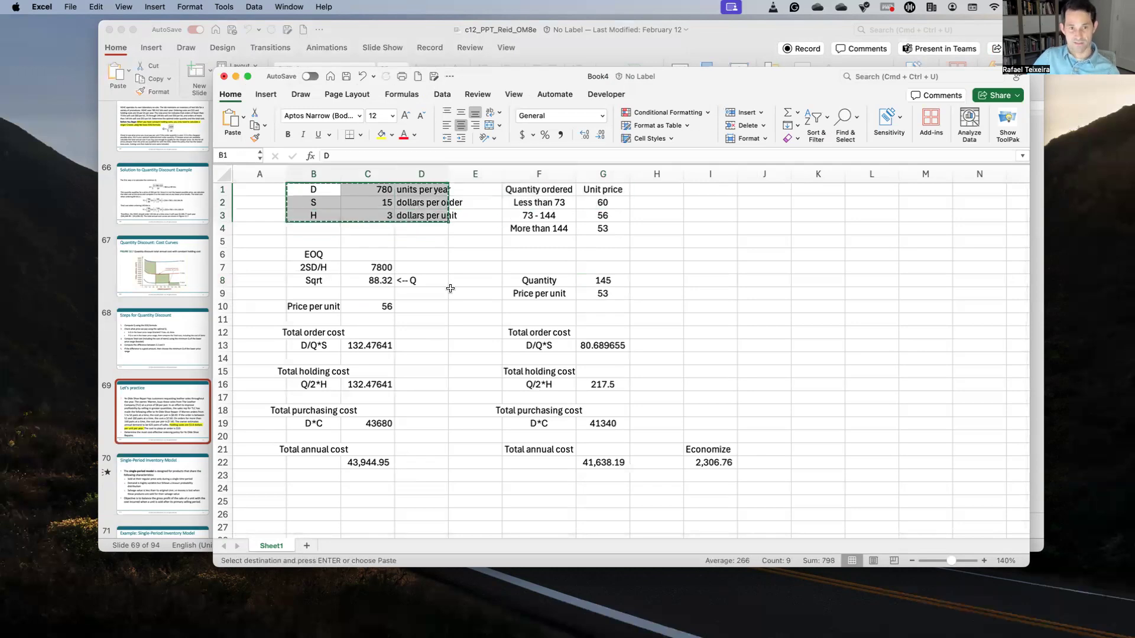
{"action": "left_click", "coordinate": [312, 546]}
{"action": "scroll", "coordinate": [415, 254], "scroll_direction": "up", "scroll_amount": 5}
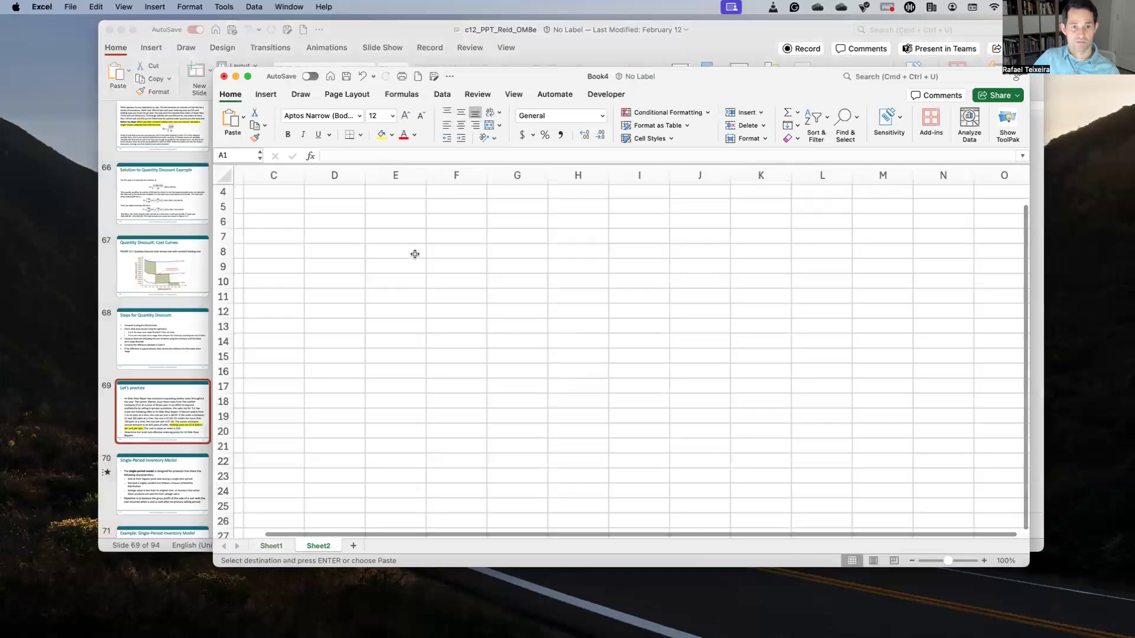
{"action": "left_click", "coordinate": [348, 195]}
{"action": "key", "text": "super+v"}
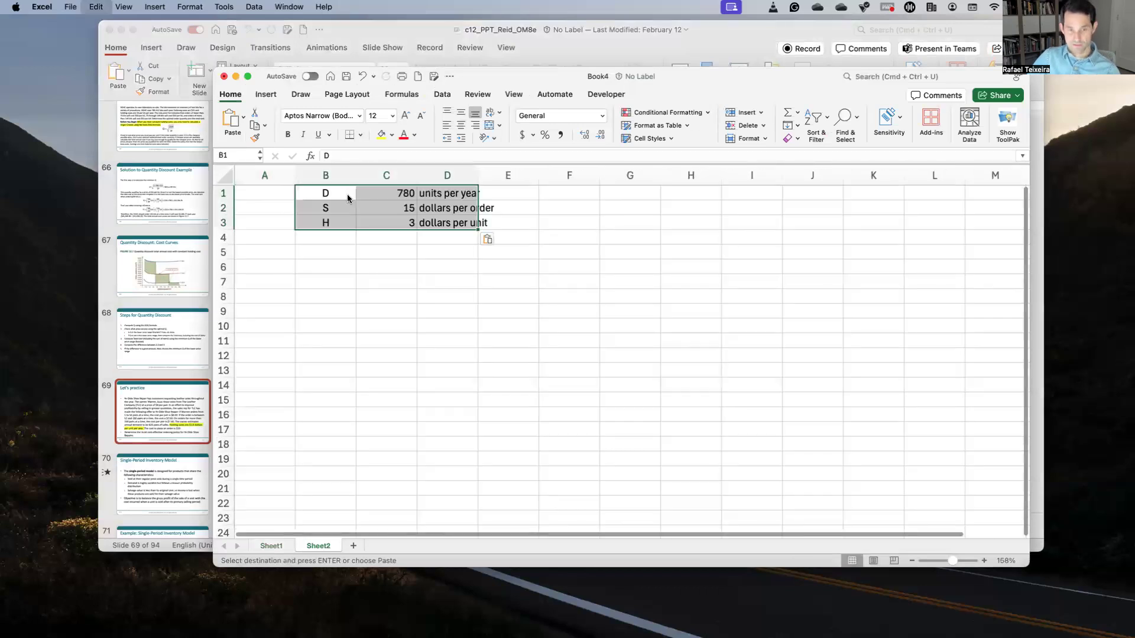
Clear the copied D, S and H values in C1:C3, keeping the labels and units.
{"action": "left_click", "coordinate": [382, 195]}
{"action": "key", "text": "Delete"}
{"action": "key", "text": "Down"}
{"action": "key", "text": "Delete"}
{"action": "key", "text": "Down"}
{"action": "key", "text": "Delete"}
{"action": "key", "text": "Down"}
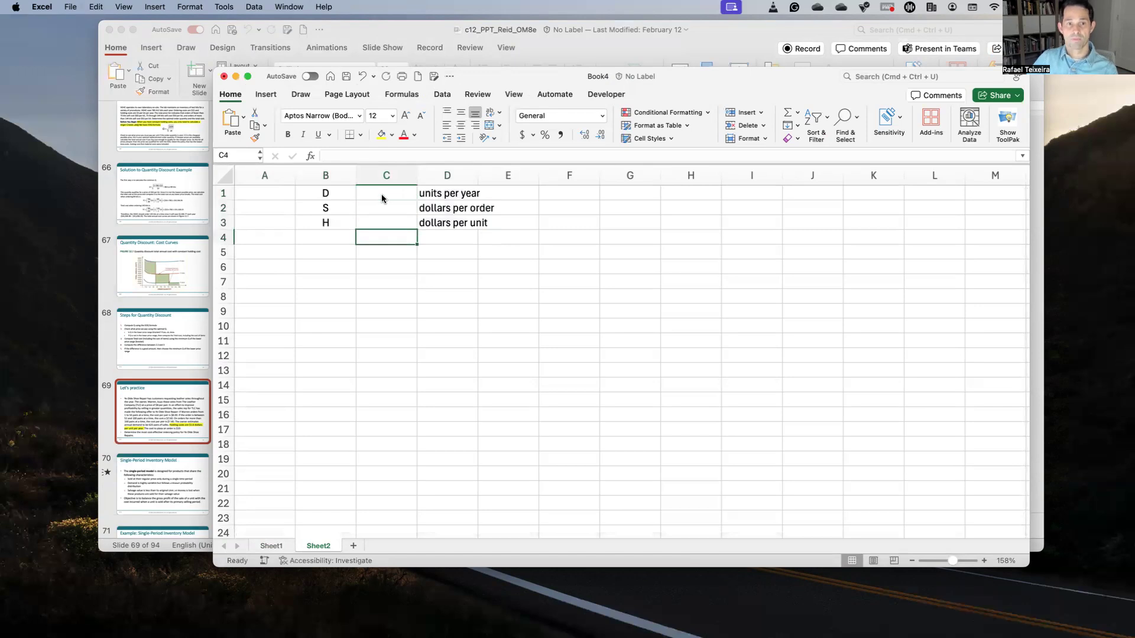
Review the Ye Olde Shoe Repair problem on PowerPoint slide 69 against the blank parameter block in Excel's Sheet2.
{"action": "left_click", "coordinate": [731, 54]}
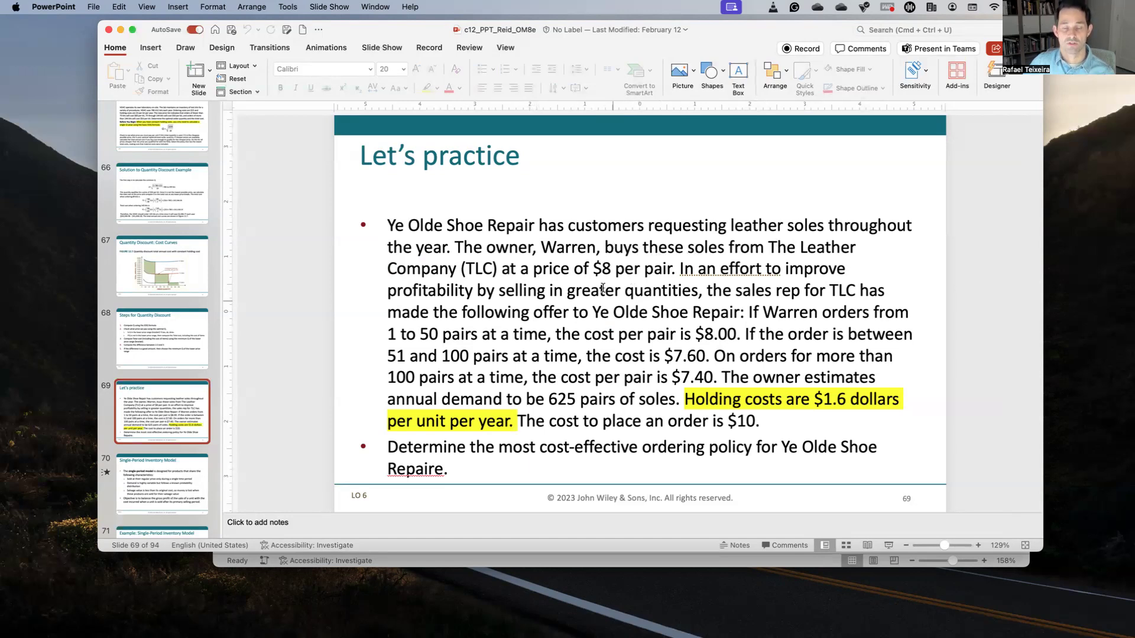
{"action": "key", "text": "ctrl+Up"}
{"action": "left_click", "coordinate": [681, 205]}
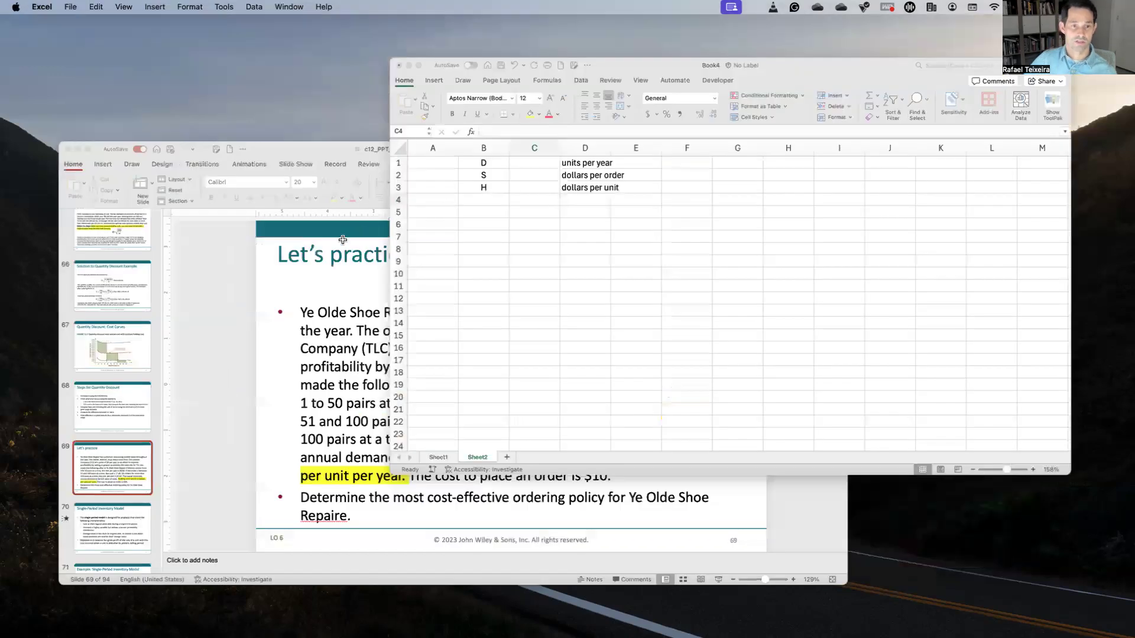
{"action": "key", "text": "ctrl+Up"}
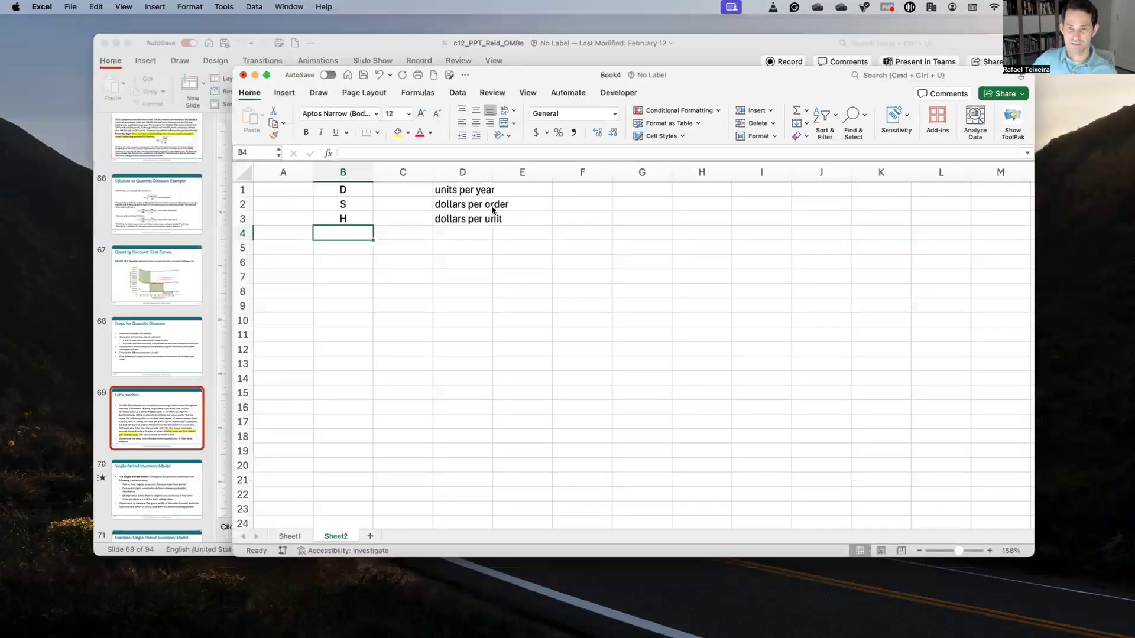
{"action": "left_click", "coordinate": [576, 381]}
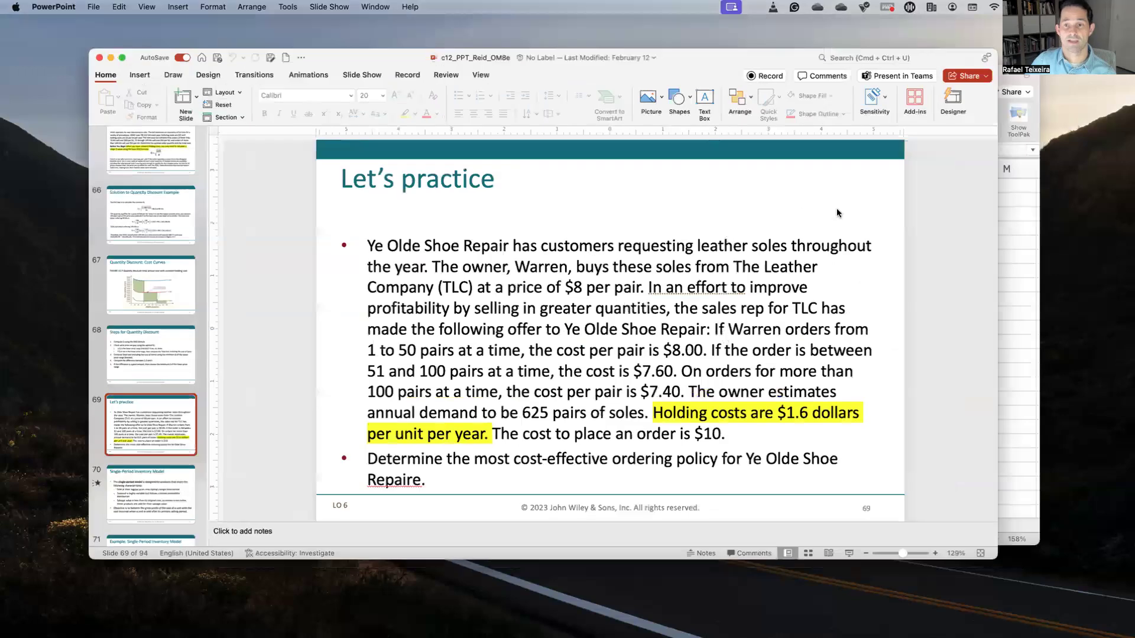
{"action": "key", "text": "super+Tab"}
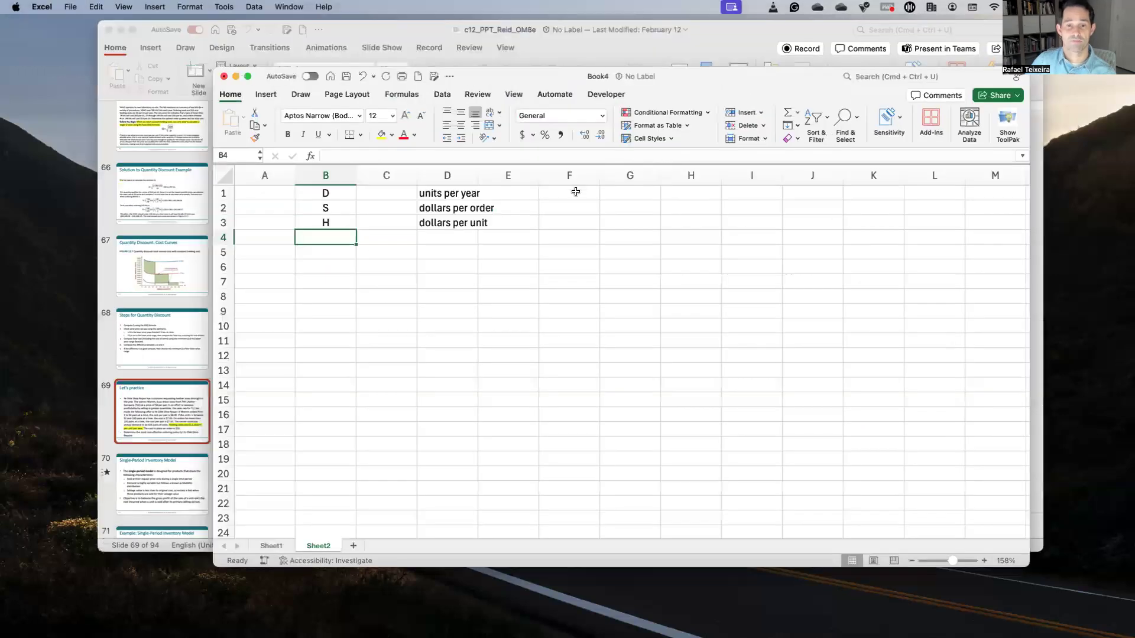
Copy the Quantity ordered and Unit price headings from Sheet1 to F1:G1 of Sheet2 and widen column F to fit.
{"action": "left_click", "coordinate": [271, 546]}
{"action": "left_click_drag", "start_coordinate": [564, 190], "coordinate": [615, 189]}
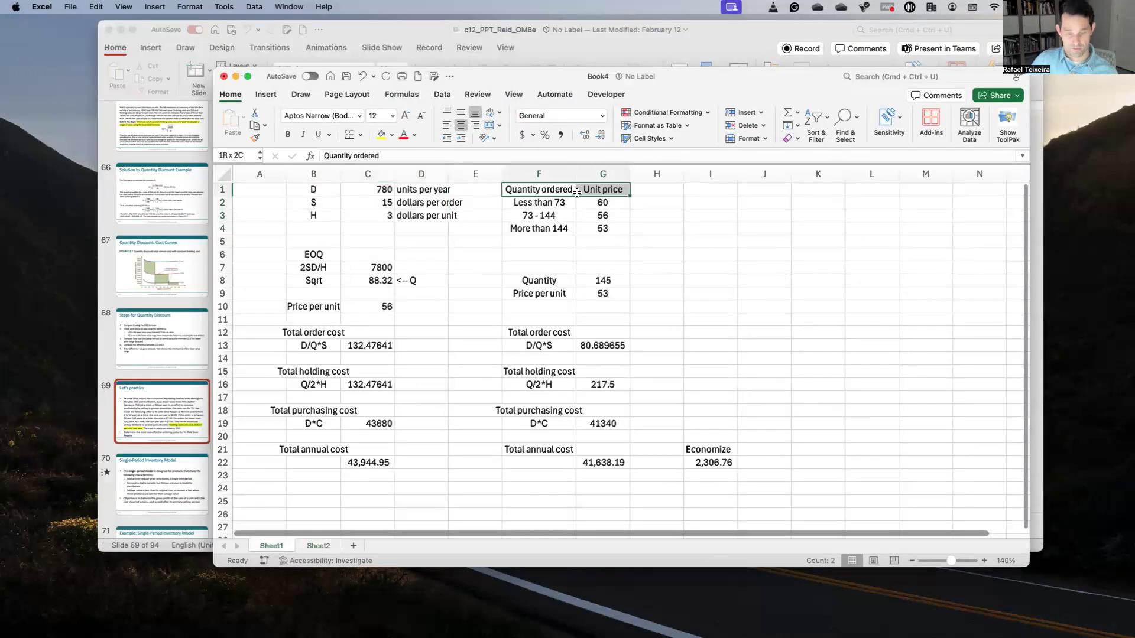
{"action": "key", "text": "super+c"}
{"action": "left_click", "coordinate": [318, 545]}
{"action": "left_click", "coordinate": [596, 192]}
{"action": "key", "text": "super+v"}
{"action": "left_click_drag", "start_coordinate": [599, 176], "coordinate": [622, 176]}
{"action": "left_click", "coordinate": [599, 213]}
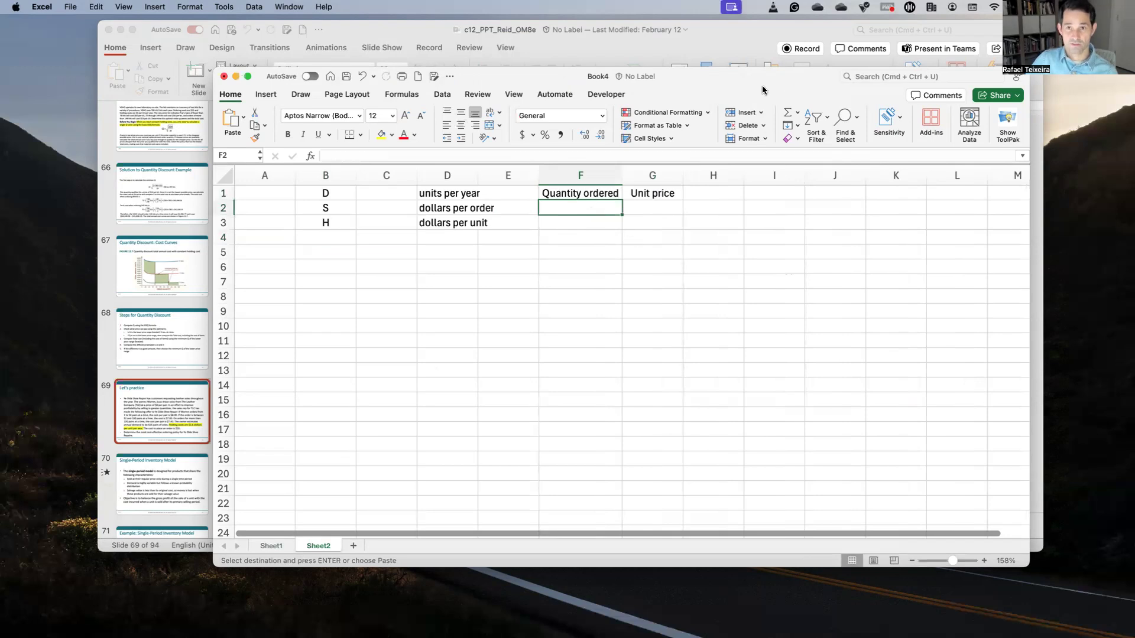
Check the first price range on slide 69 and try to enter 1 - 50 in F2 using the Number format.
{"action": "left_click", "coordinate": [731, 48]}
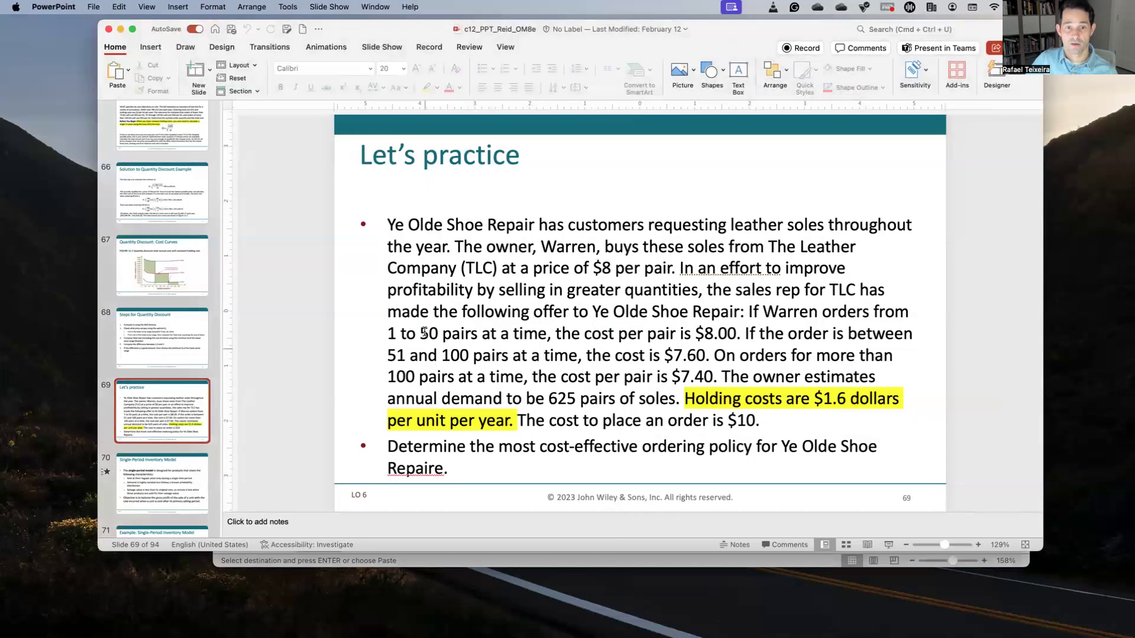
{"action": "key", "text": "super+Tab"}
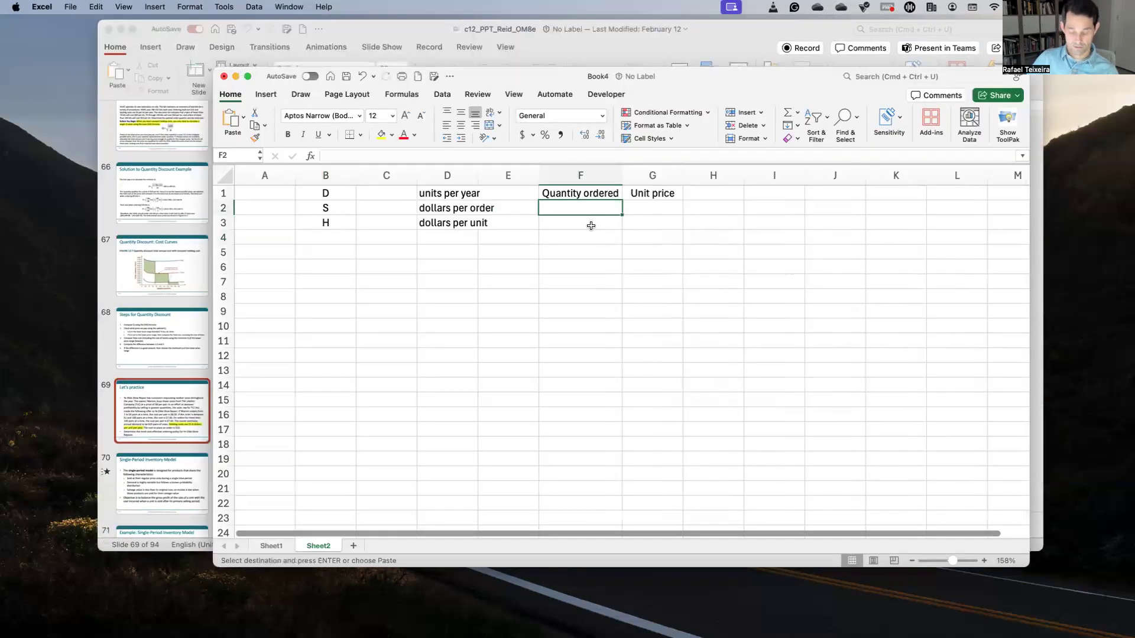
{"action": "type", "text": "1 - 50"}
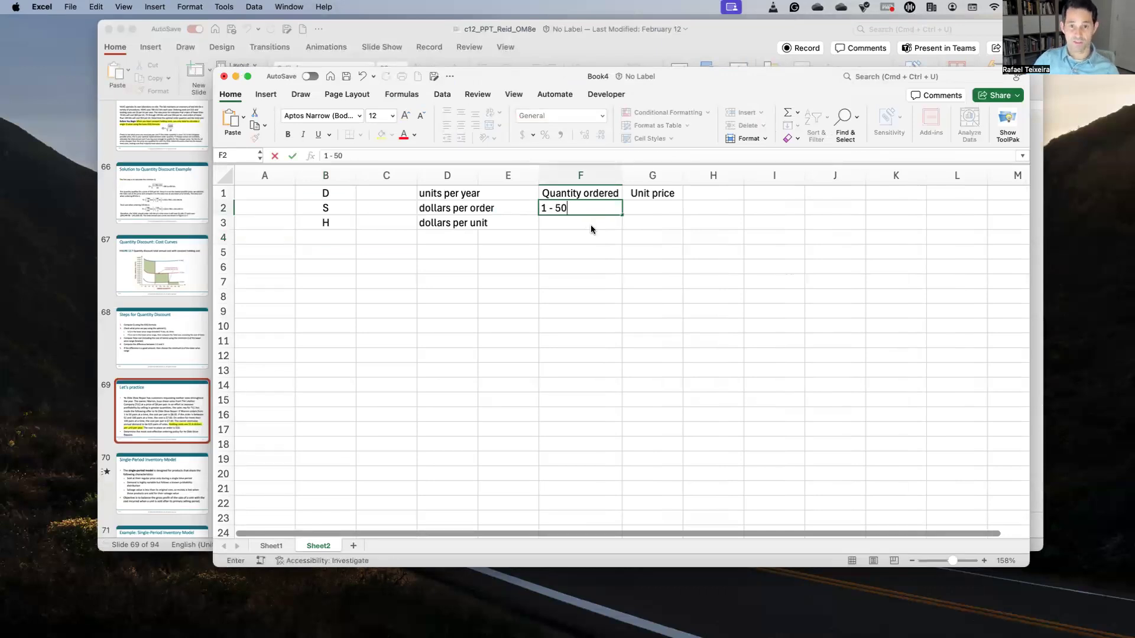
{"action": "key", "text": "Tab"}
{"action": "key", "text": "Left"}
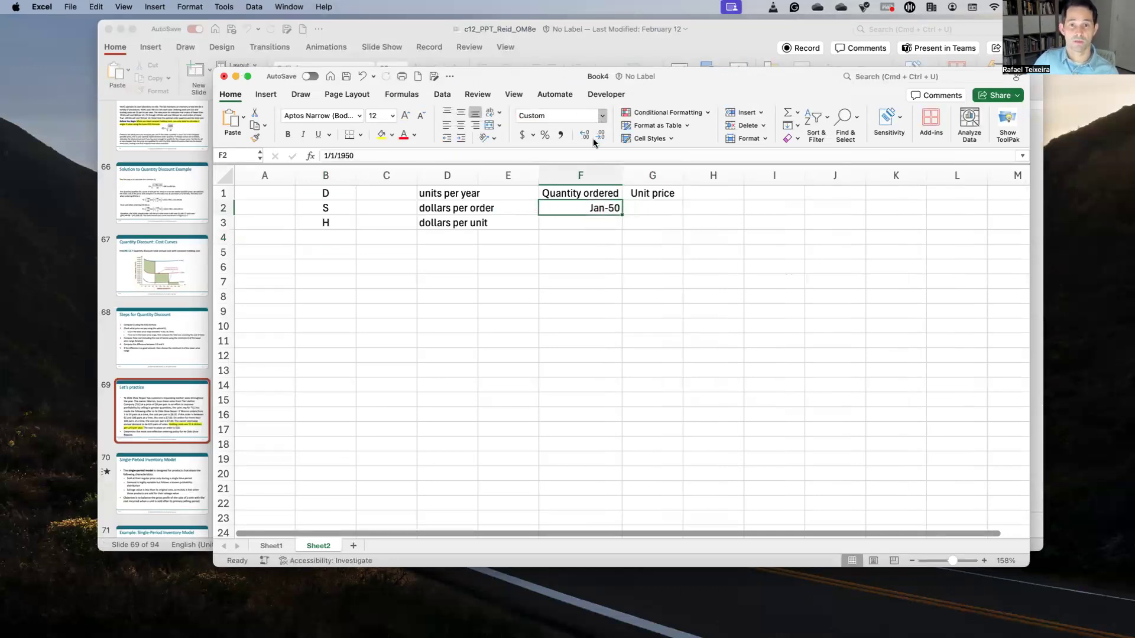
{"action": "key", "text": "ctrl+shift+1"}
{"action": "type", "text": "1 - 50"}
{"action": "key", "text": "Return"}
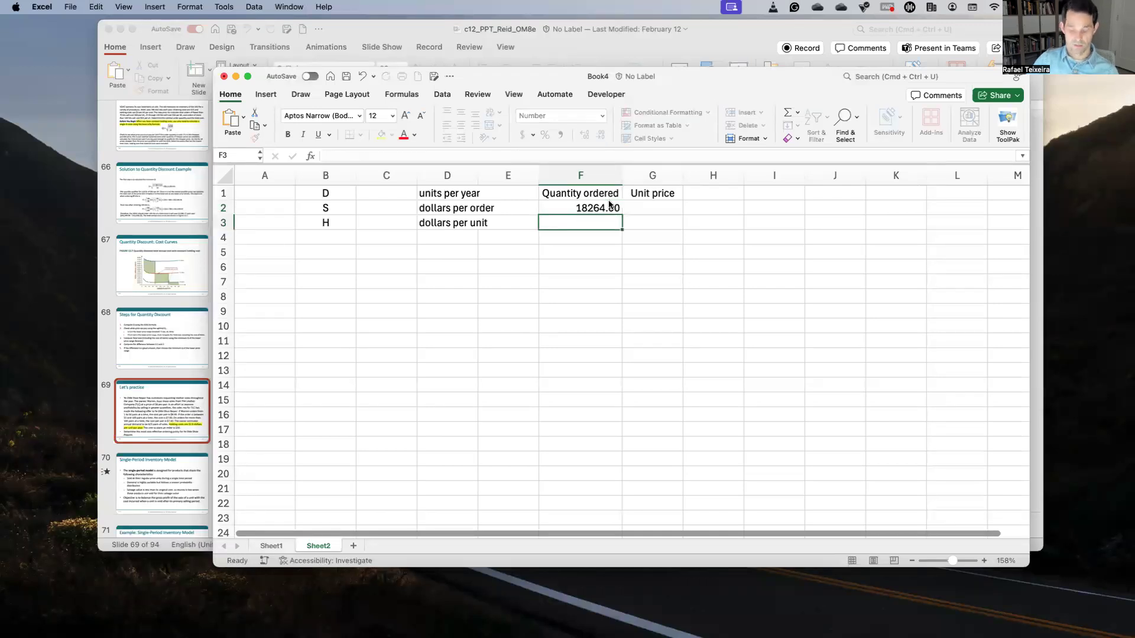
Enter the range 1 -50 in F2 as text with a leading apostrophe, and center column F.
{"action": "left_click", "coordinate": [610, 207]}
{"action": "type", "text": "'1 -50"}
{"action": "key", "text": "Return"}
{"action": "left_click", "coordinate": [610, 205]}
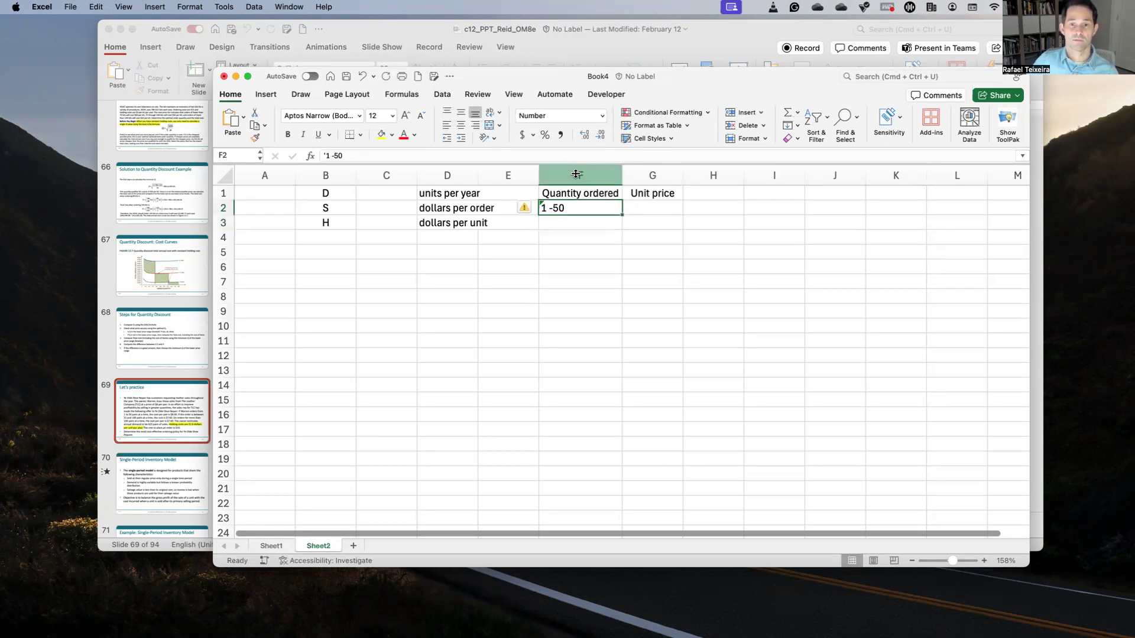
{"action": "left_click", "coordinate": [576, 174]}
{"action": "left_click", "coordinate": [461, 129]}
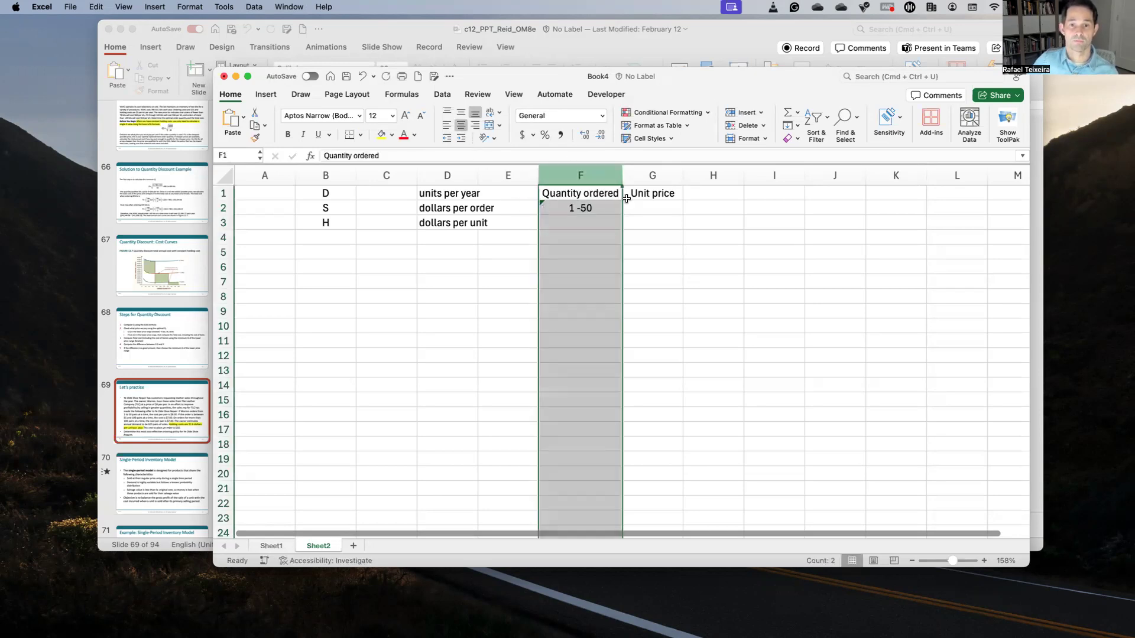
Look up the first range's price on slide 69, enter 8 in G2, and center column G.
{"action": "left_click", "coordinate": [632, 207]}
{"action": "left_click", "coordinate": [740, 43]}
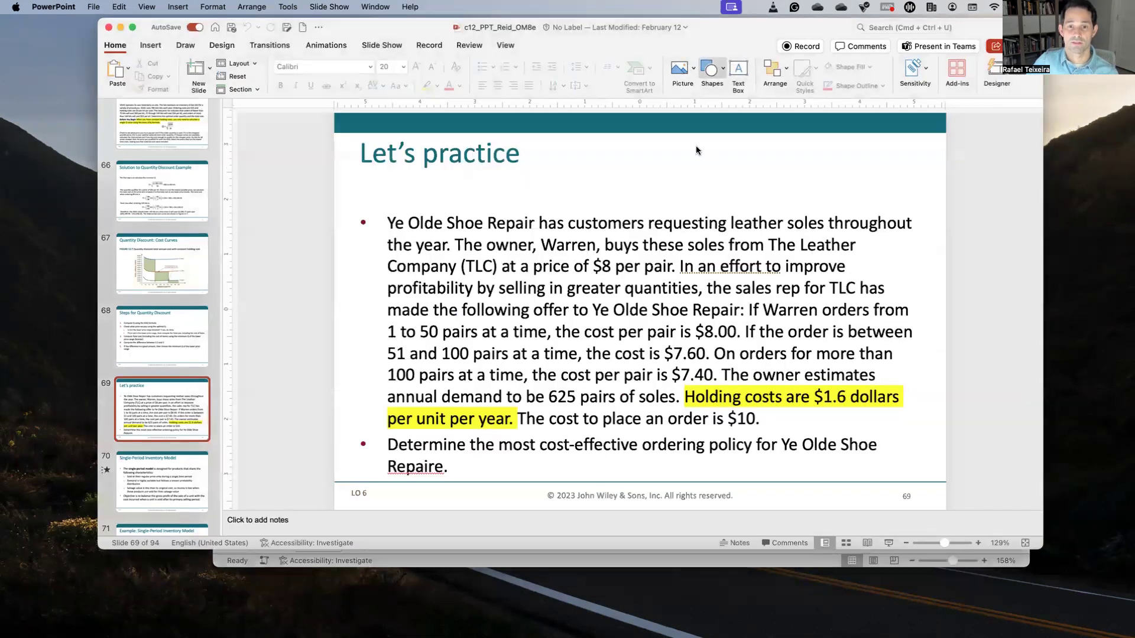
{"action": "key", "text": "ctrl+Up"}
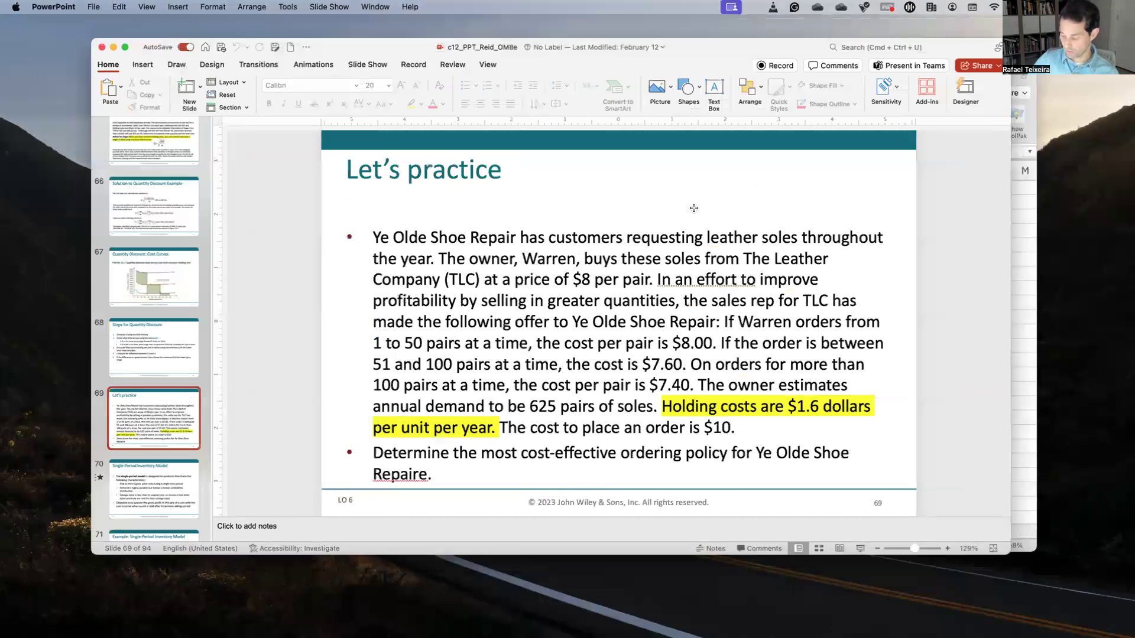
{"action": "left_click", "coordinate": [694, 208]}
{"action": "type", "text": "8"}
{"action": "key", "text": "Return"}
{"action": "left_click", "coordinate": [661, 176]}
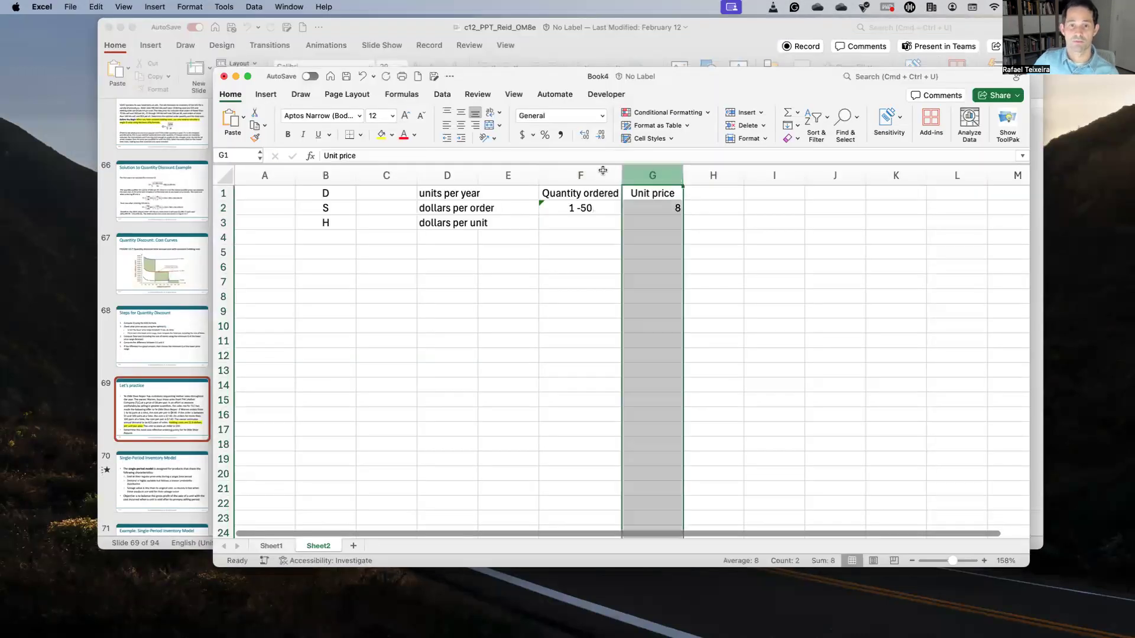
{"action": "left_click", "coordinate": [460, 125]}
{"action": "left_click", "coordinate": [474, 125]}
{"action": "left_click", "coordinate": [461, 125]}
Read the second price tier on slide 69, and enter 51 - 100 as text in F3 with unit price 7.60 in G3.
{"action": "left_click", "coordinate": [558, 222]}
{"action": "key", "text": "ctrl+Up"}
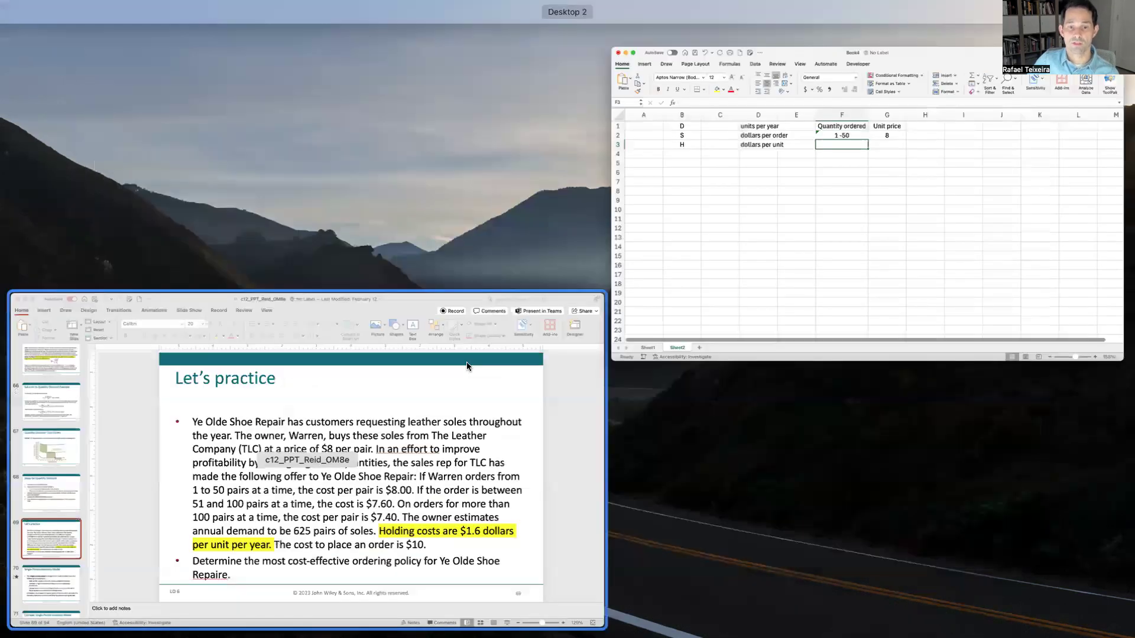
{"action": "left_click", "coordinate": [467, 362]}
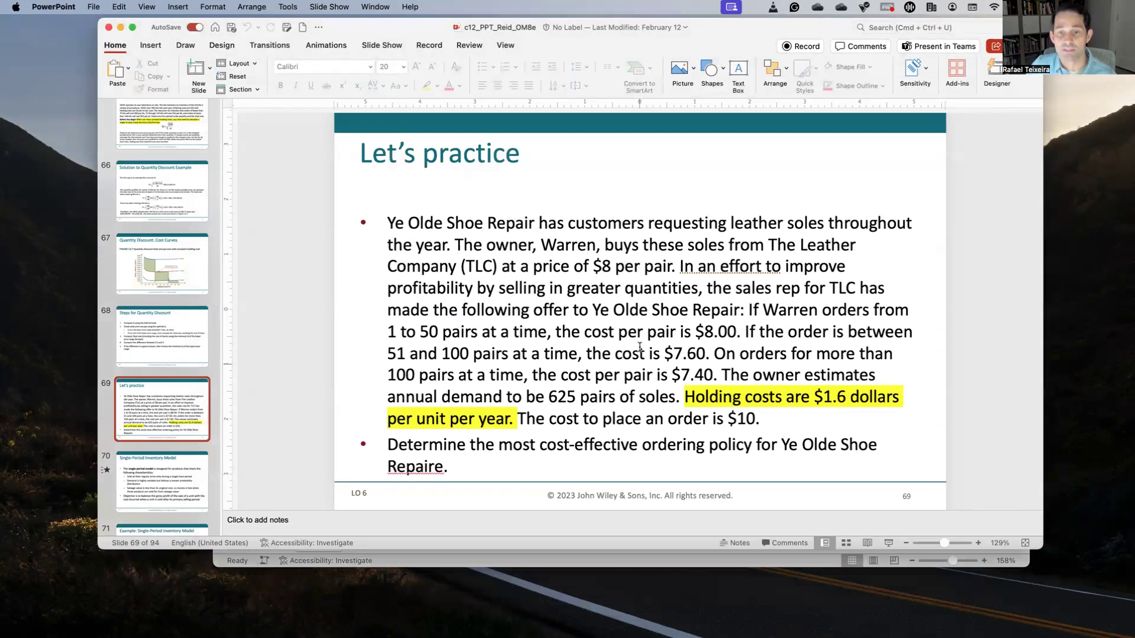
{"action": "key", "text": "ctrl+Up"}
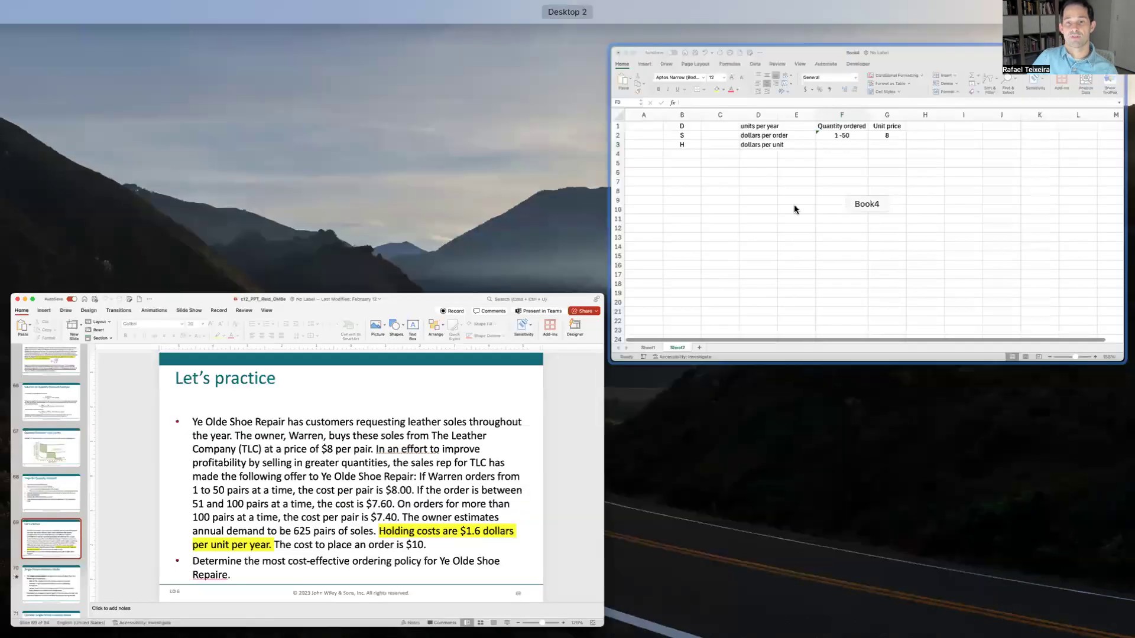
{"action": "left_click", "coordinate": [659, 233]}
{"action": "type", "text": "'"}
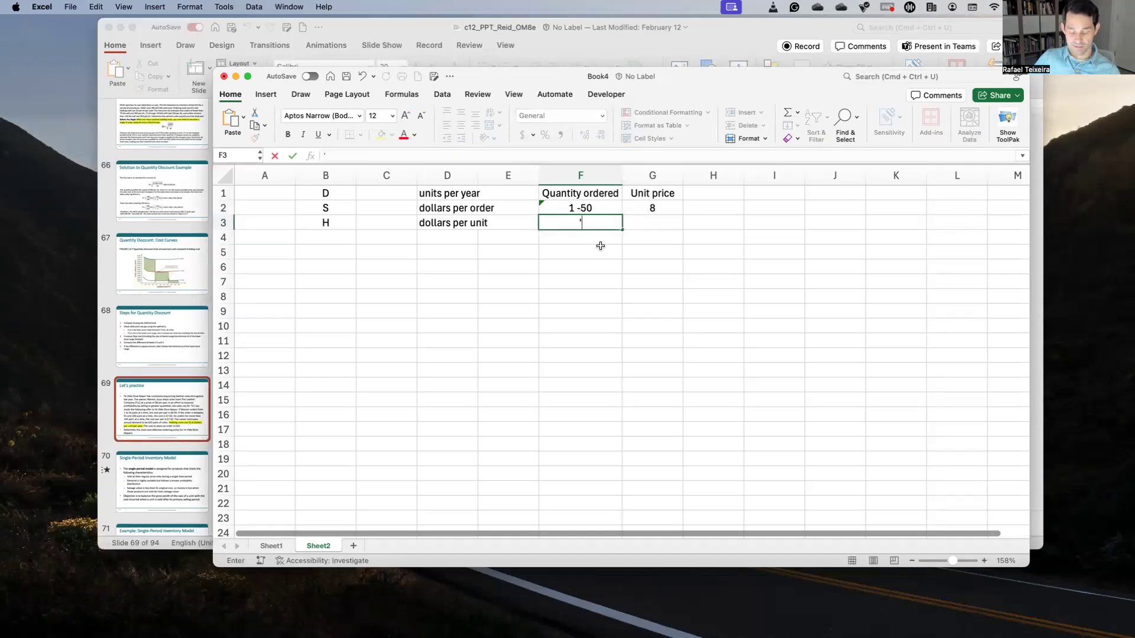
{"action": "type", "text": "51 - 100"}
{"action": "key", "text": "Return"}
{"action": "key", "text": "Up"}
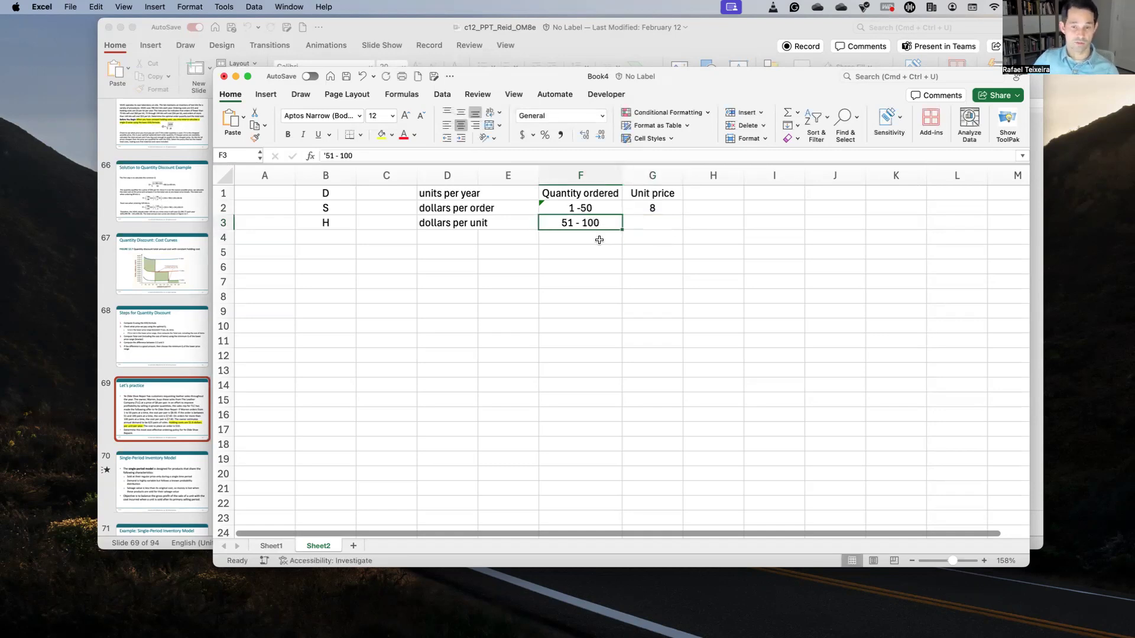
{"action": "left_click", "coordinate": [660, 219]}
{"action": "type", "text": "7.60"}
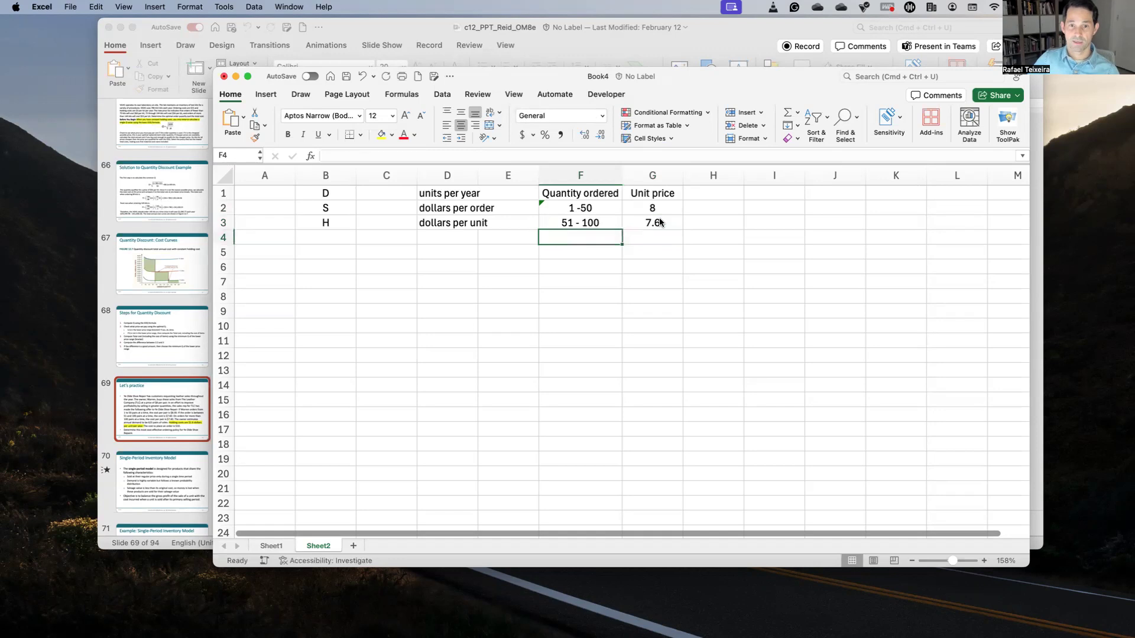
Enter the third price tier as More than 100 in F4 with the slide's unit price of 7.40 in G4.
{"action": "type", "text": "More than "}
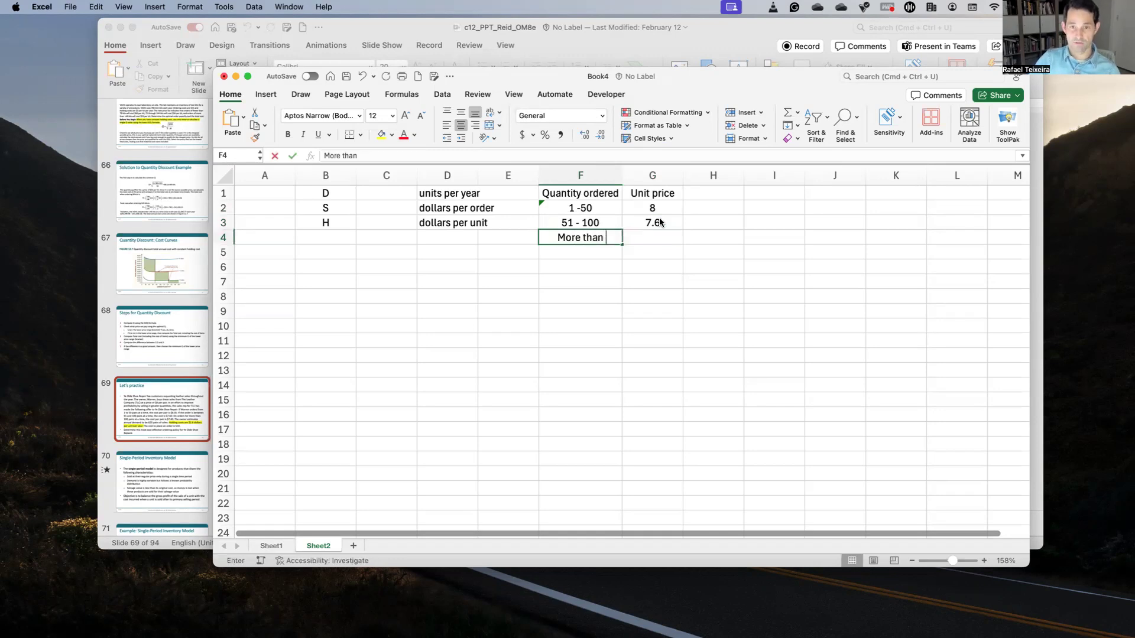
{"action": "type", "text": "100"}
{"action": "key", "text": "Tab"}
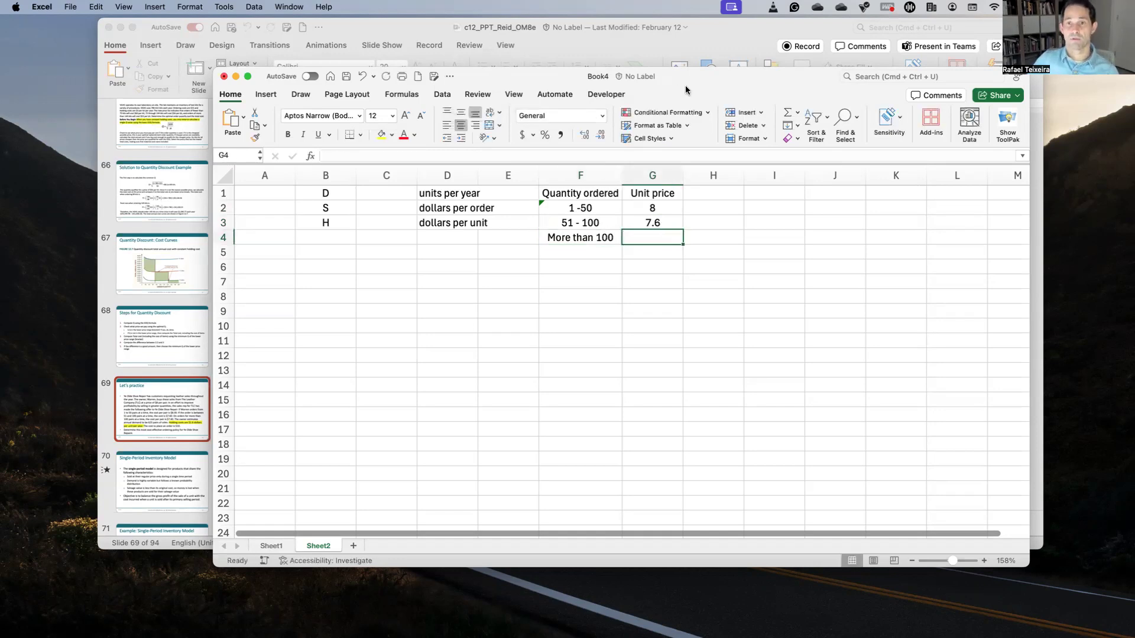
{"action": "left_click", "coordinate": [736, 24]}
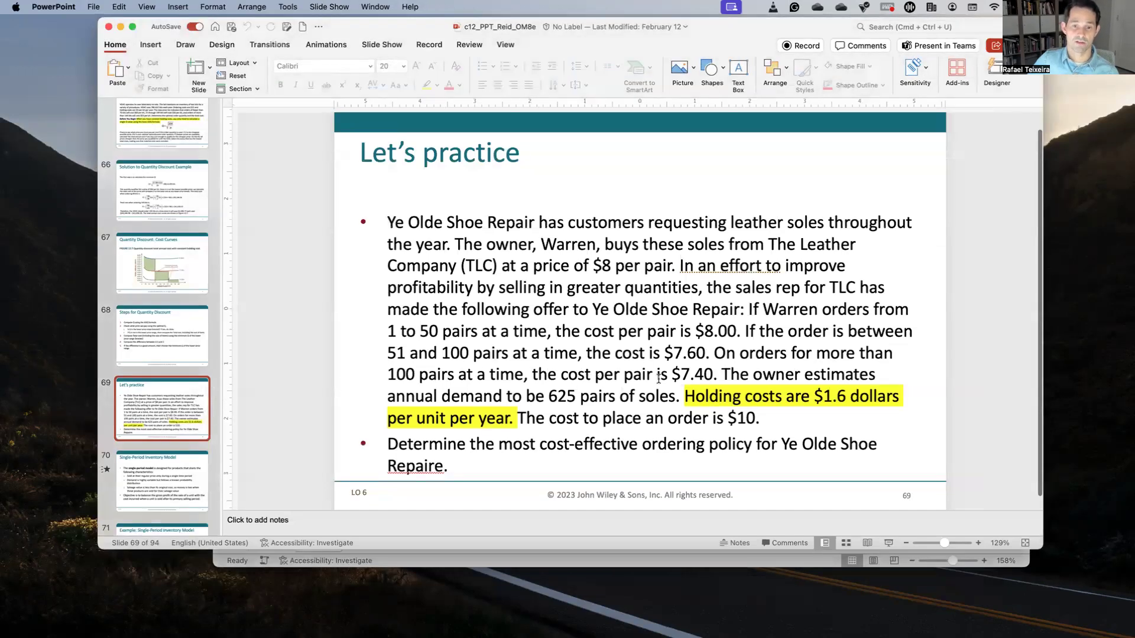
{"action": "key", "text": "super+Tab"}
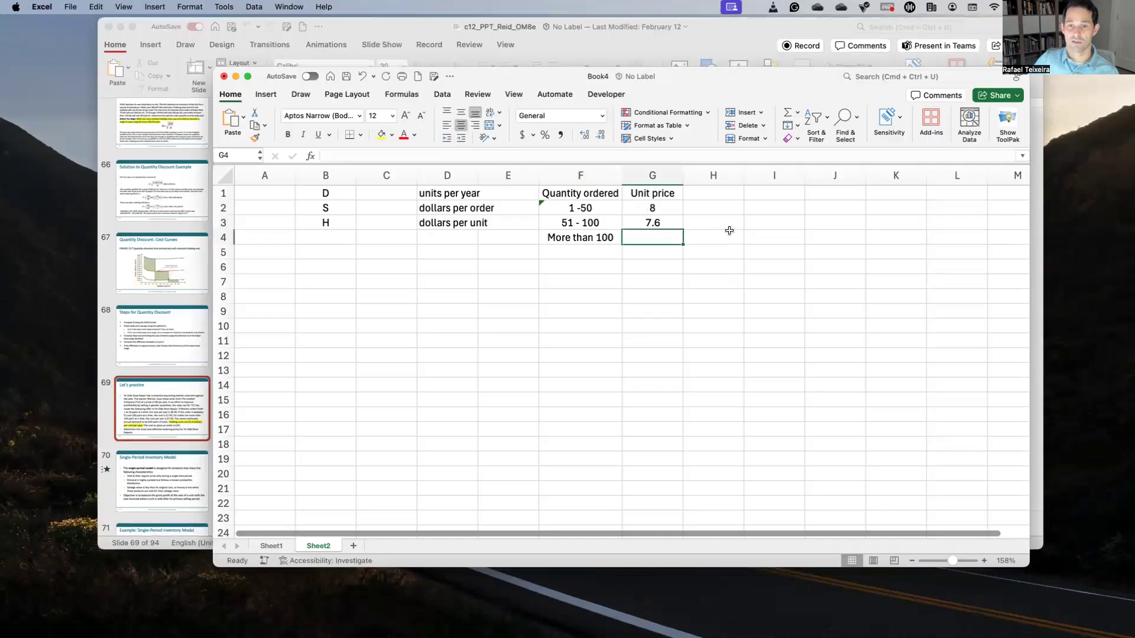
{"action": "type", "text": "7.4"}
{"action": "key", "text": "Return"}
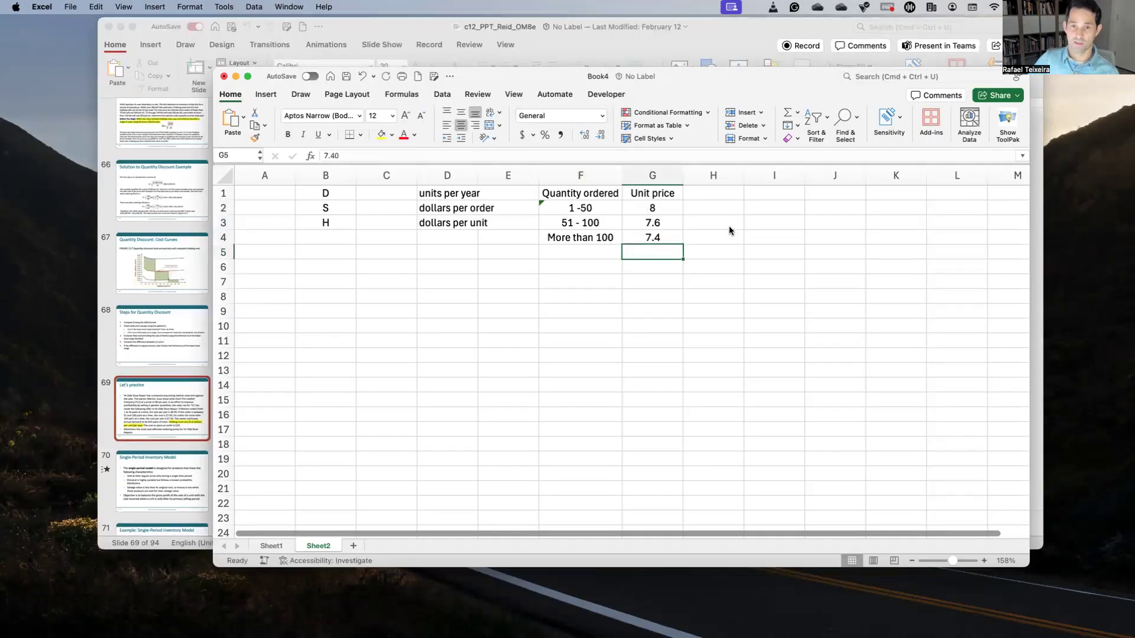
Look up the annual demand on slide 69 and enter 625 as D in C1 of Sheet2.
{"action": "left_click_drag", "start_coordinate": [582, 193], "coordinate": [668, 242]}
{"action": "left_click", "coordinate": [728, 38]}
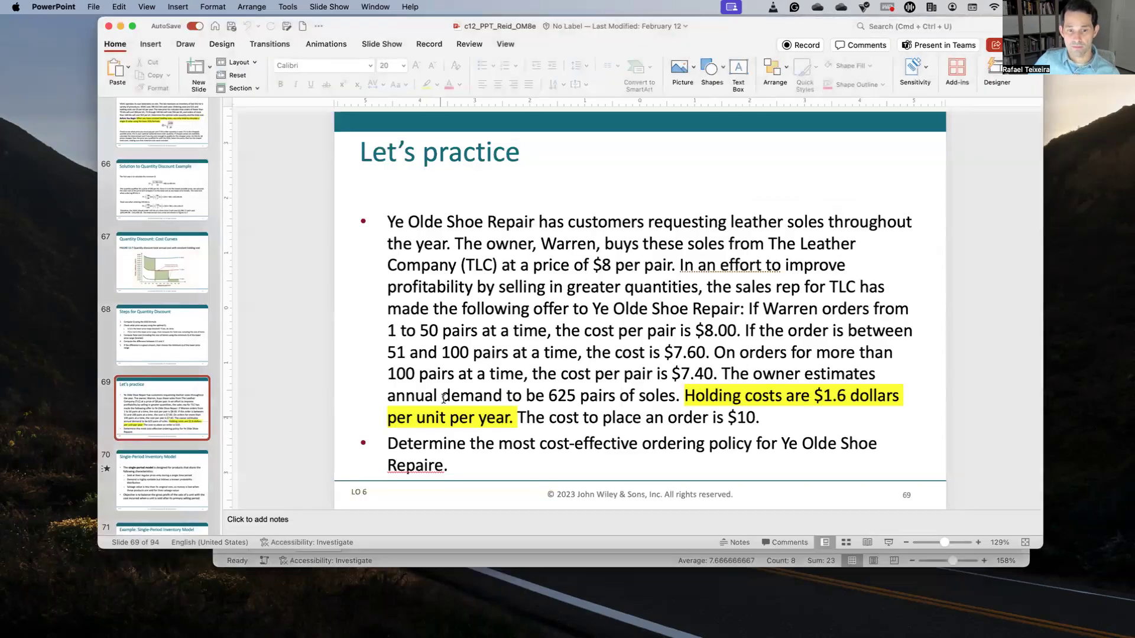
{"action": "key", "text": "ctrl+Up"}
{"action": "left_click", "coordinate": [657, 210]}
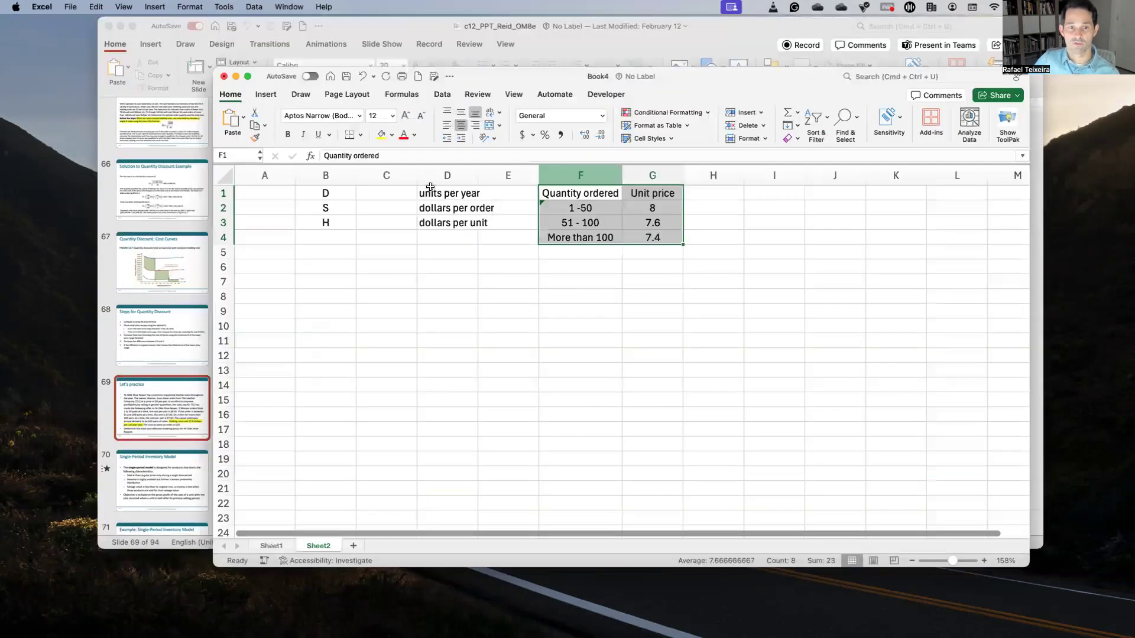
{"action": "left_click", "coordinate": [387, 198]}
{"action": "type", "text": "625"}
{"action": "key", "text": "Return"}
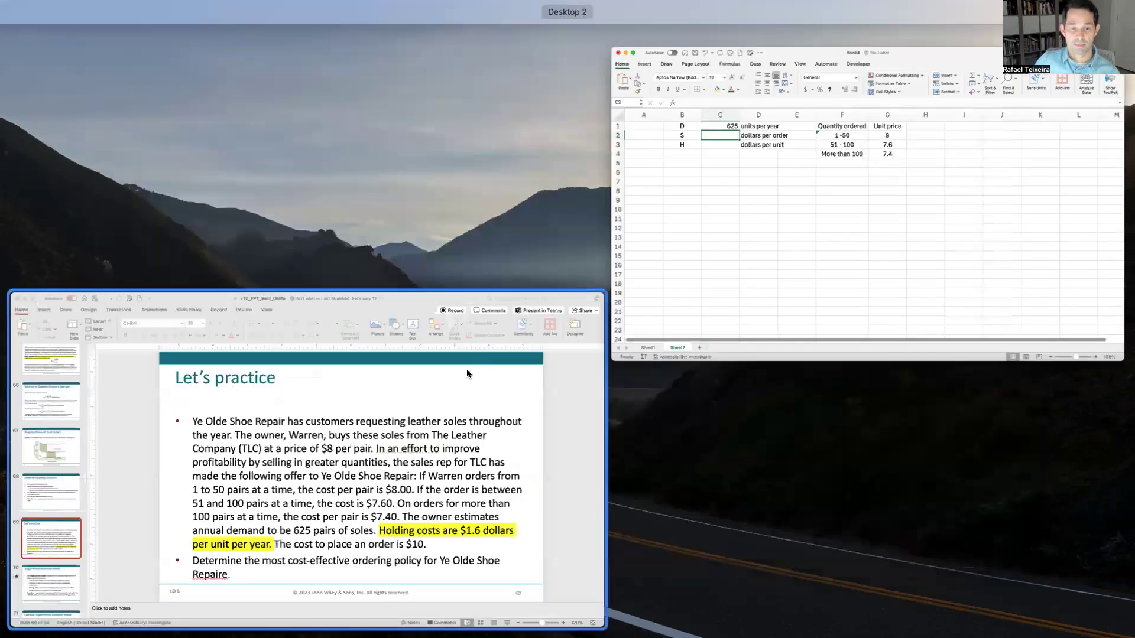
Look up the holding cost per unit on slide 69 and enter 1.6 as H in C3.
{"action": "left_click", "coordinate": [662, 385]}
{"action": "key", "text": "ctrl+Up"}
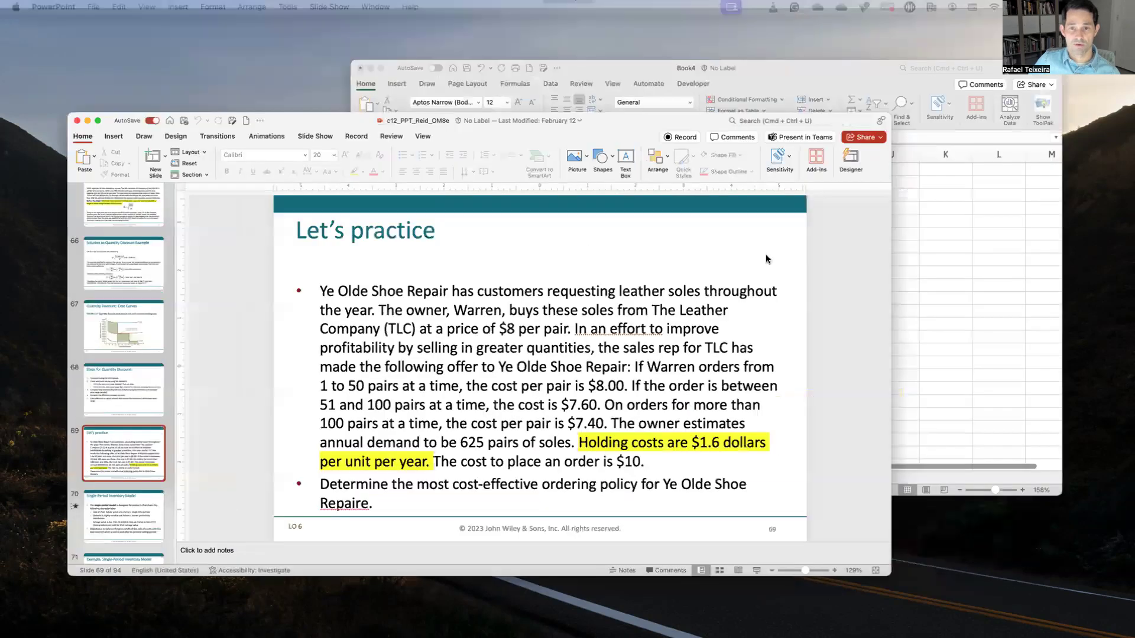
{"action": "left_click", "coordinate": [395, 227]}
{"action": "type", "text": "1.6"}
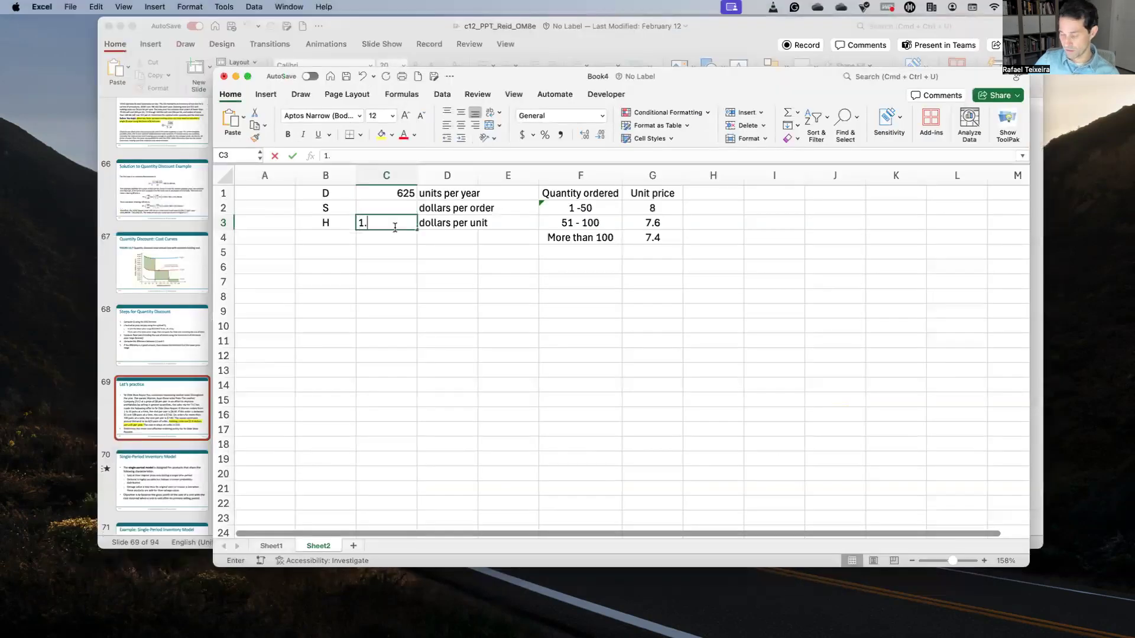
Look up the cost to place an order on slide 69 and enter 10 as S in C2.
{"action": "left_click", "coordinate": [397, 212]}
{"action": "key", "text": "ctrl+Up"}
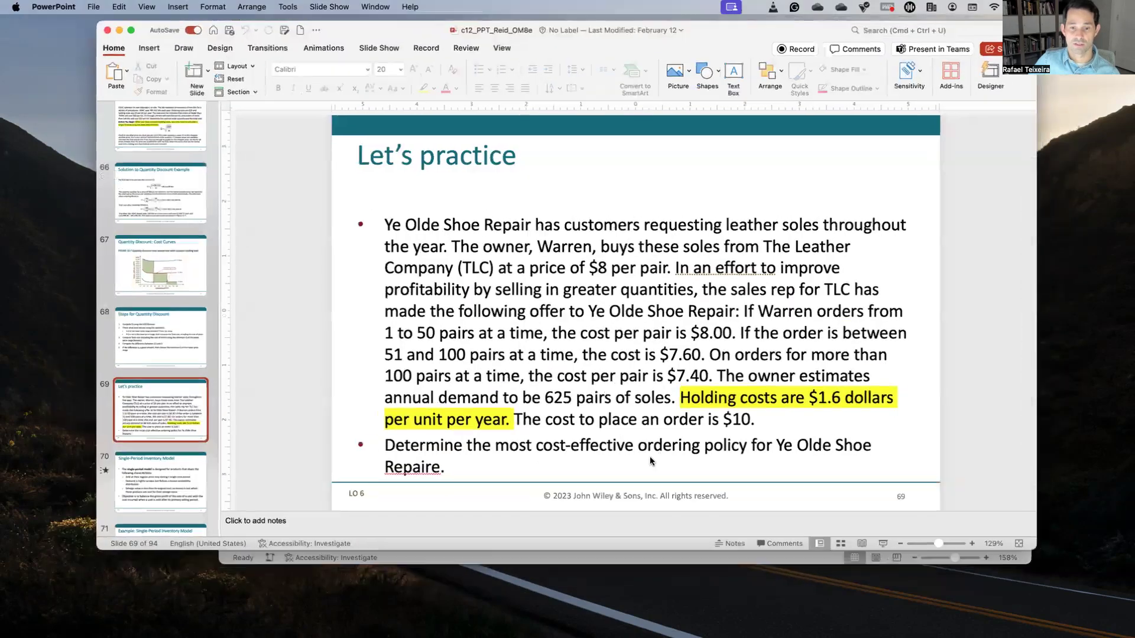
{"action": "key", "text": "ctrl+Up"}
{"action": "left_click", "coordinate": [661, 301]}
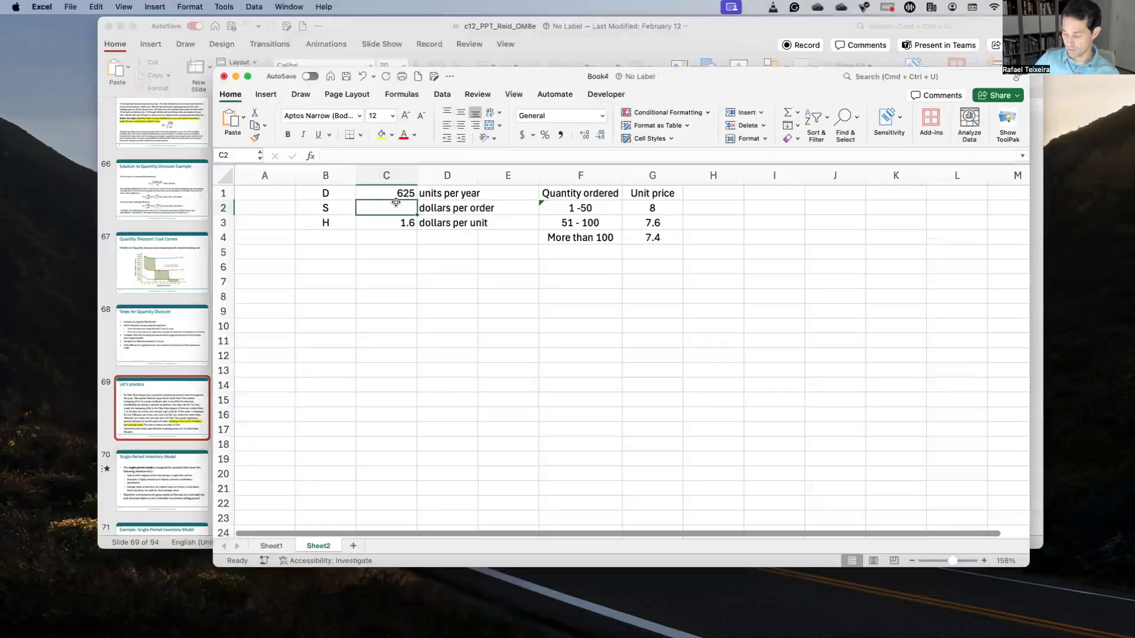
{"action": "type", "text": "10"}
{"action": "key", "text": "Return"}
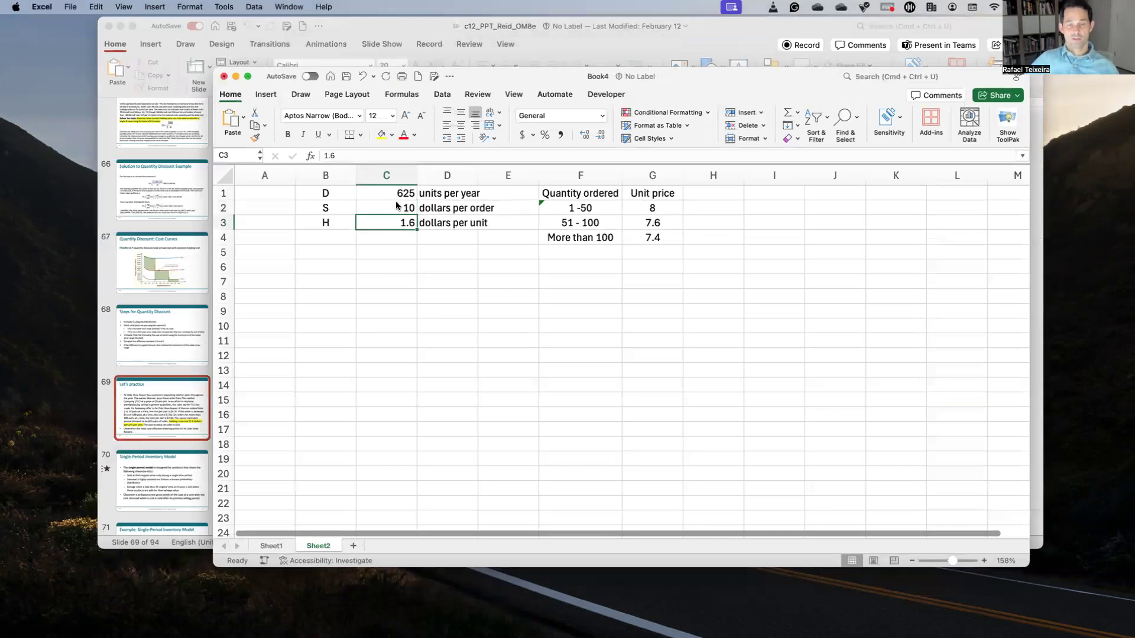
Add the label EOQ in B6 and the label 2SD/H in B7.
{"action": "key", "text": "Down"}
{"action": "key", "text": "Down"}
{"action": "key", "text": "Down"}
{"action": "key", "text": "Down"}
{"action": "key", "text": "Left"}
{"action": "key", "text": "Up"}
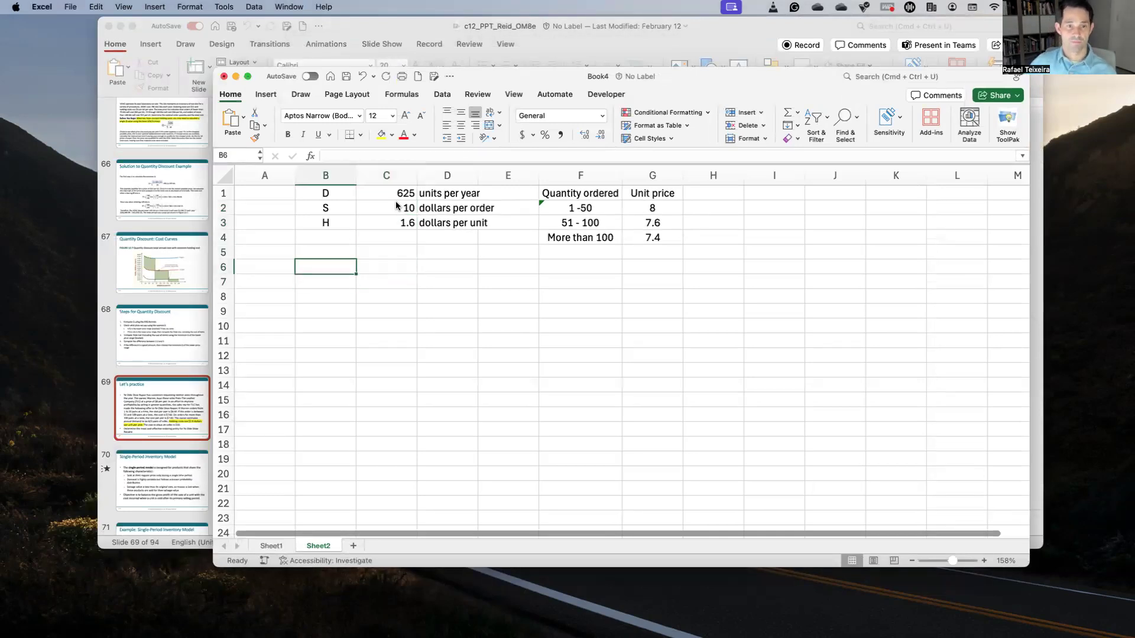
{"action": "type", "text": "EOQ"}
{"action": "key", "text": "BackSpace"}
{"action": "key", "text": "BackSpace"}
{"action": "type", "text": "OQ"}
{"action": "key", "text": "Return"}
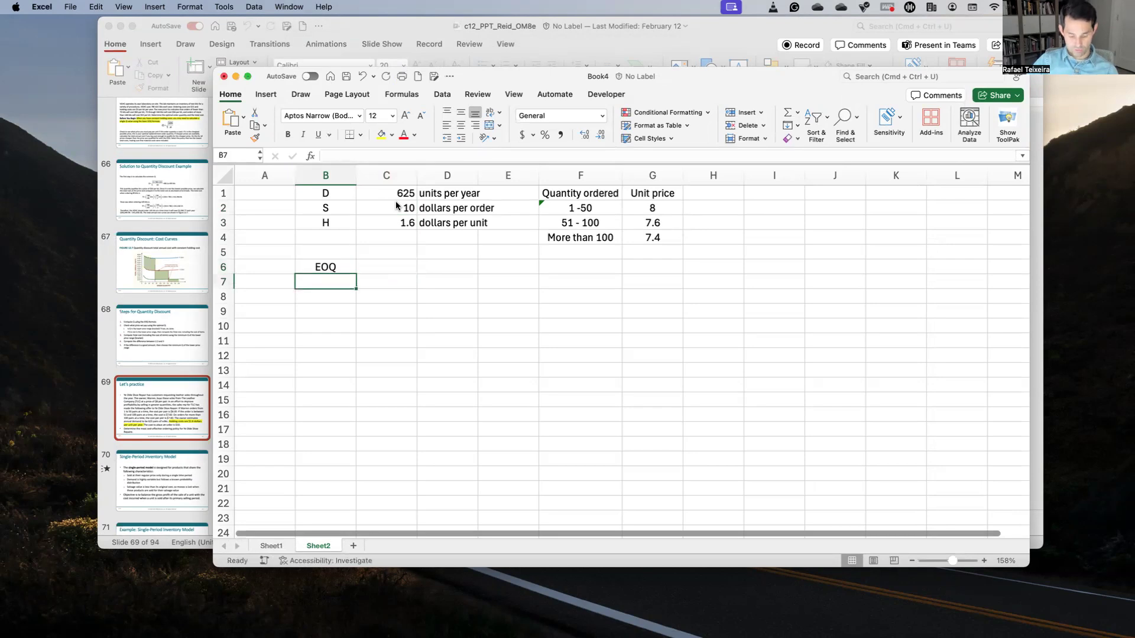
{"action": "type", "text": "2SD/H"}
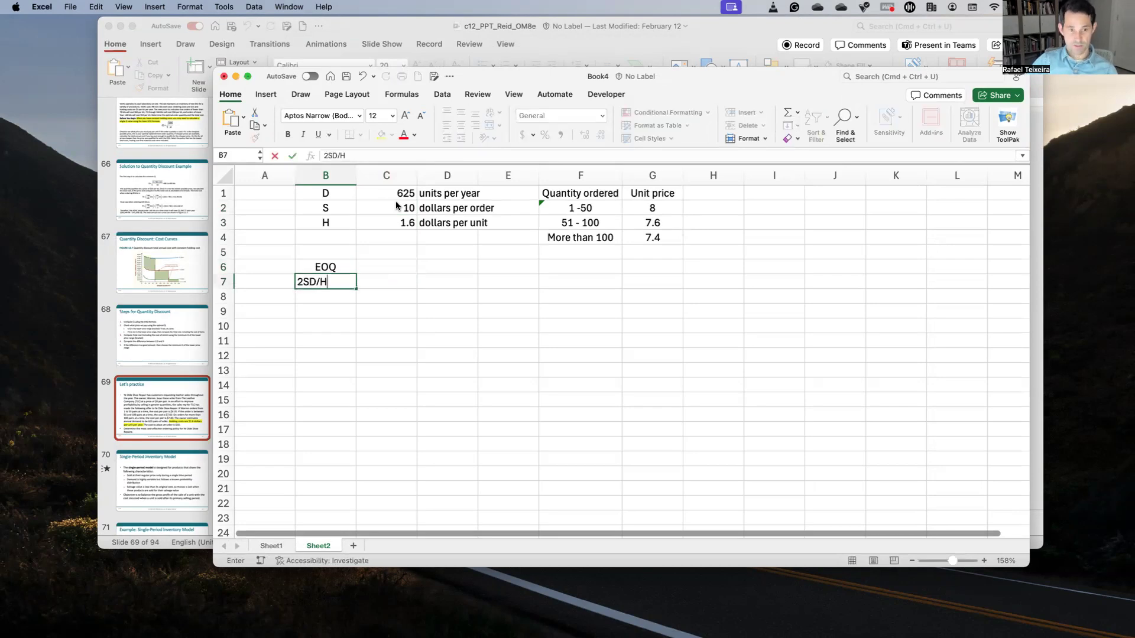
{"action": "key", "text": "Tab"}
Calculate 2SD/H in C7 with the formula =(2*C2*C1)/C3.
{"action": "type", "text": "="}
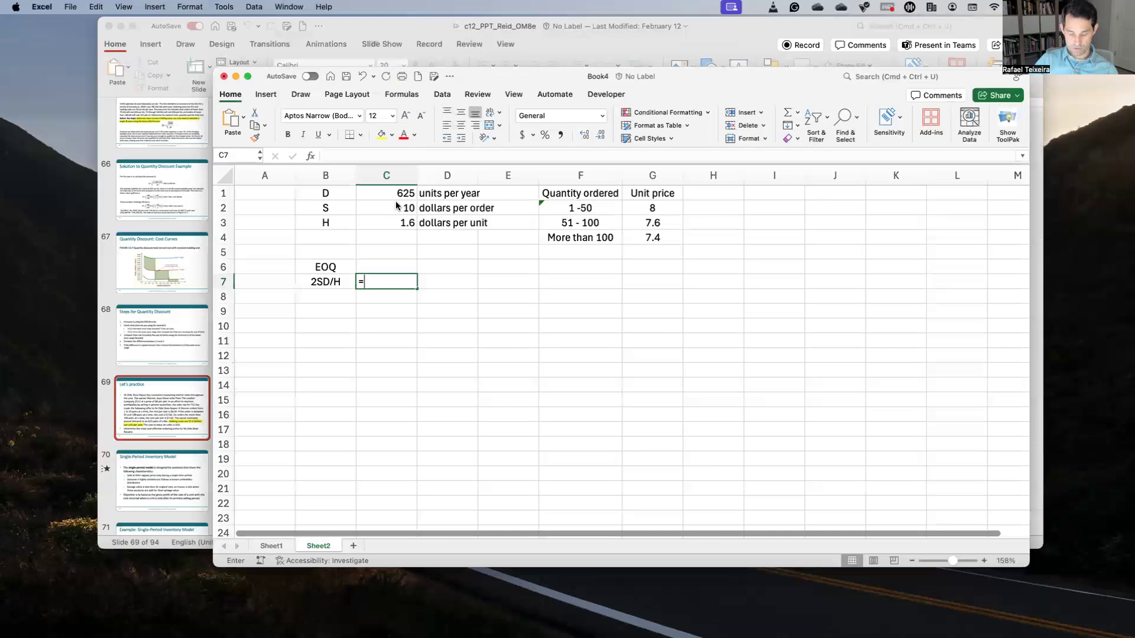
{"action": "type", "text": "(2*"}
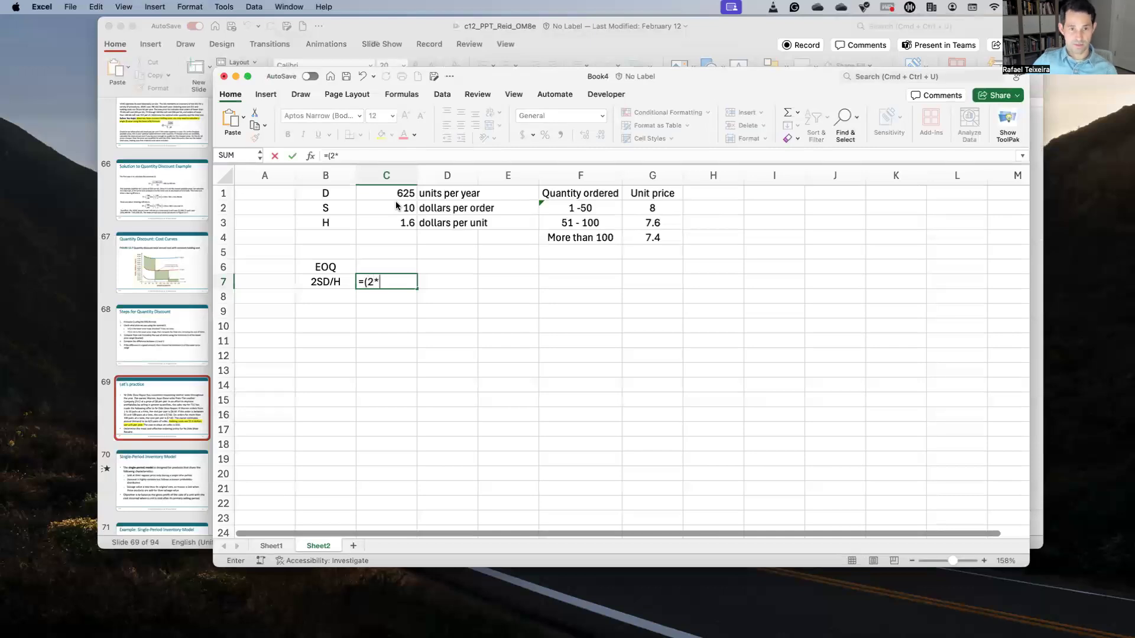
{"action": "left_click", "coordinate": [383, 211]}
{"action": "type", "text": "*"}
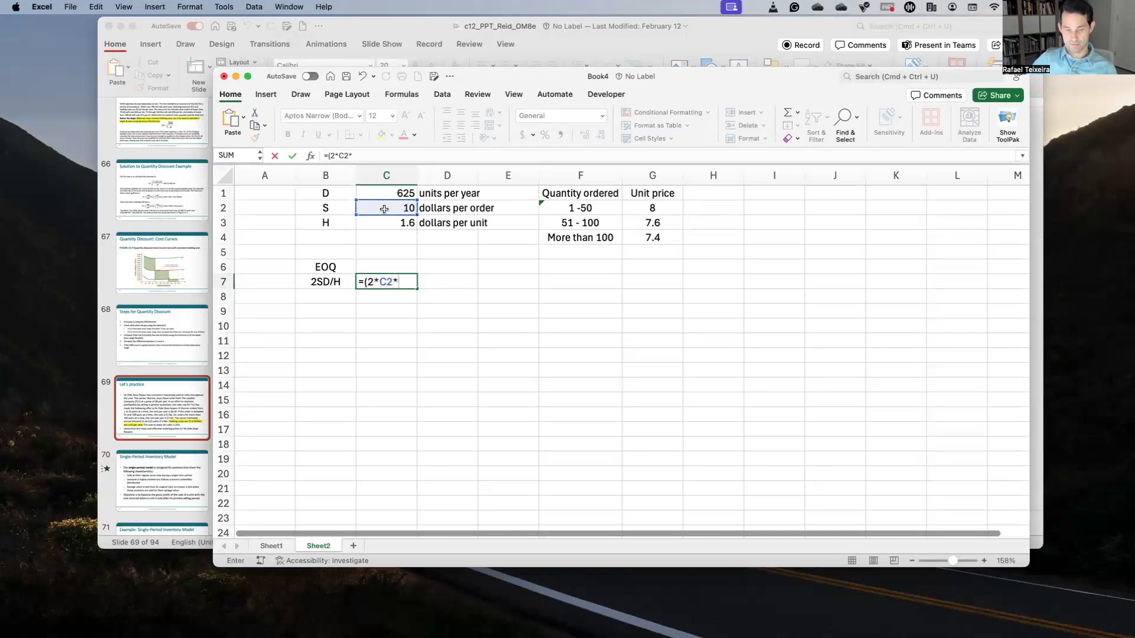
{"action": "left_click", "coordinate": [390, 195]}
{"action": "type", "text": ")/"}
{"action": "left_click", "coordinate": [388, 228]}
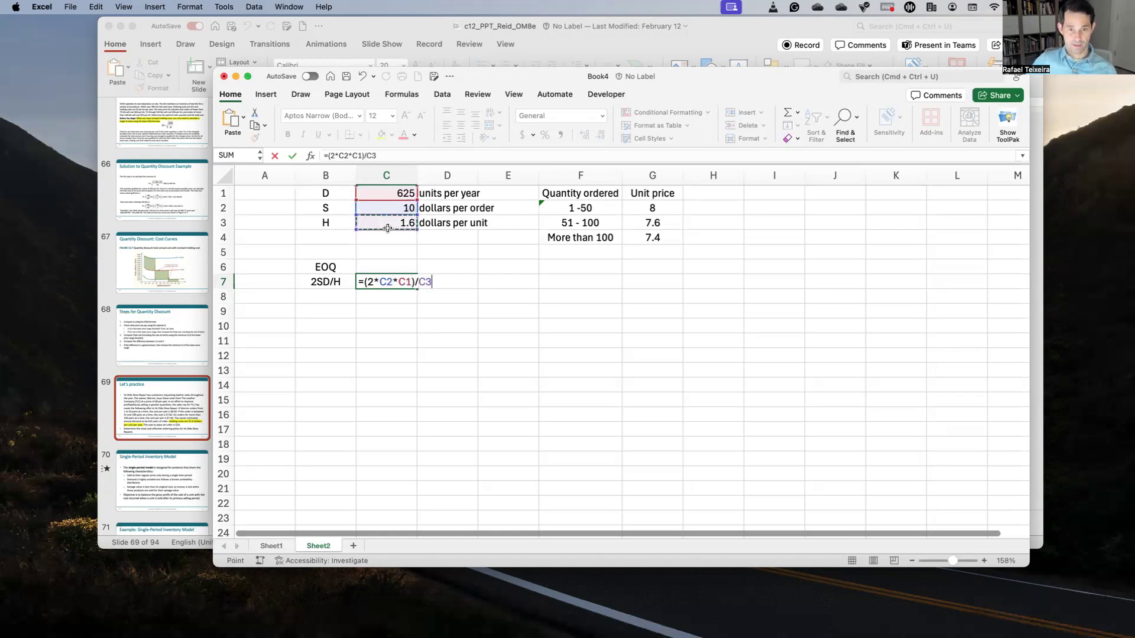
{"action": "key", "text": "Return"}
Label B8 as Sqrt and calculate the economic order quantity in C8 with =SQRT(C7).
{"action": "key", "text": "Left"}
{"action": "type", "text": "Sqrt"}
{"action": "key", "text": "Tab"}
{"action": "type", "text": "=SQRT(C7"}
{"action": "key", "text": "Return"}
Reduce the number format of the square root result in C8 to three decimal places.
{"action": "key", "text": "Up"}
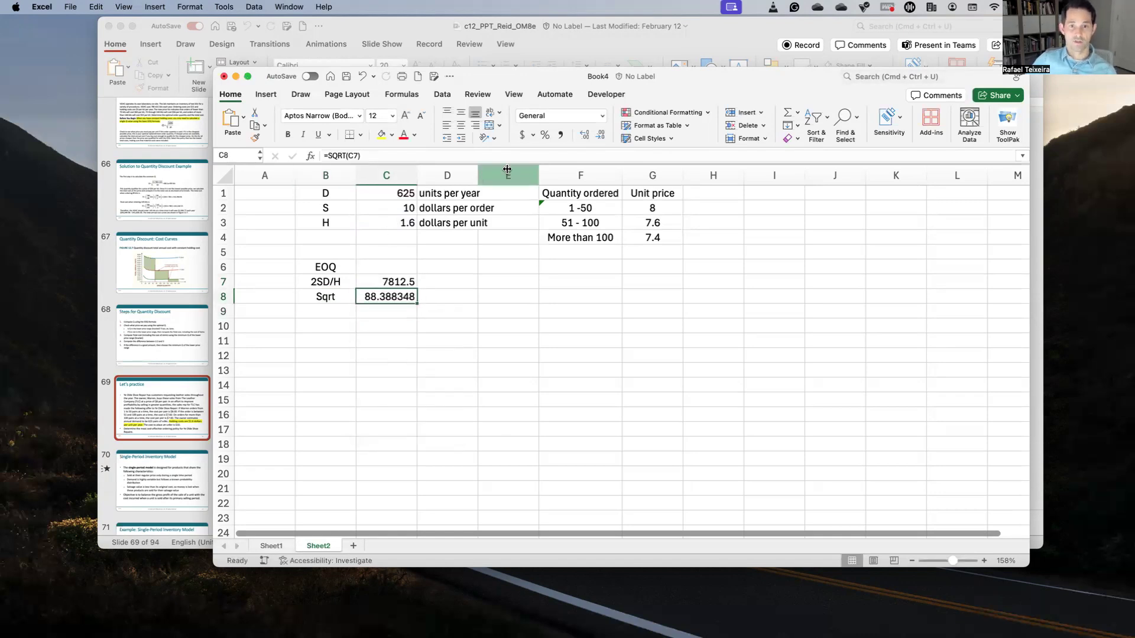
{"action": "left_click", "coordinate": [601, 136]}
{"action": "left_click", "coordinate": [601, 136]}
{"action": "left_click", "coordinate": [602, 136]}
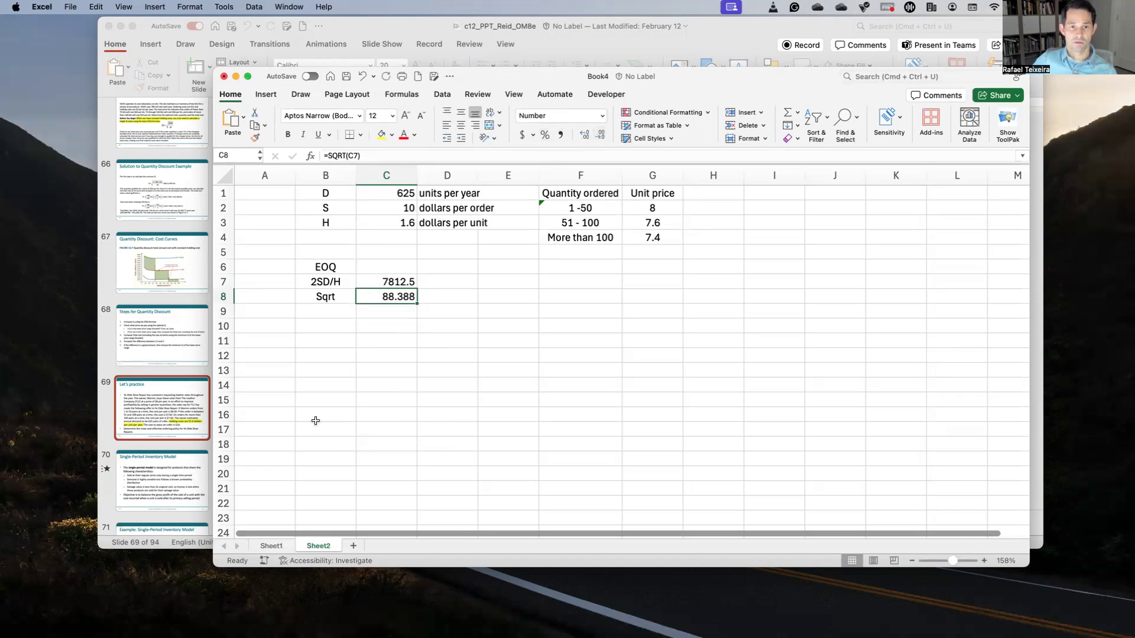
Compare with the solved example on Sheet1 and mark the C8 result on Sheet2 with the note <- Q in D8.
{"action": "left_click", "coordinate": [279, 542]}
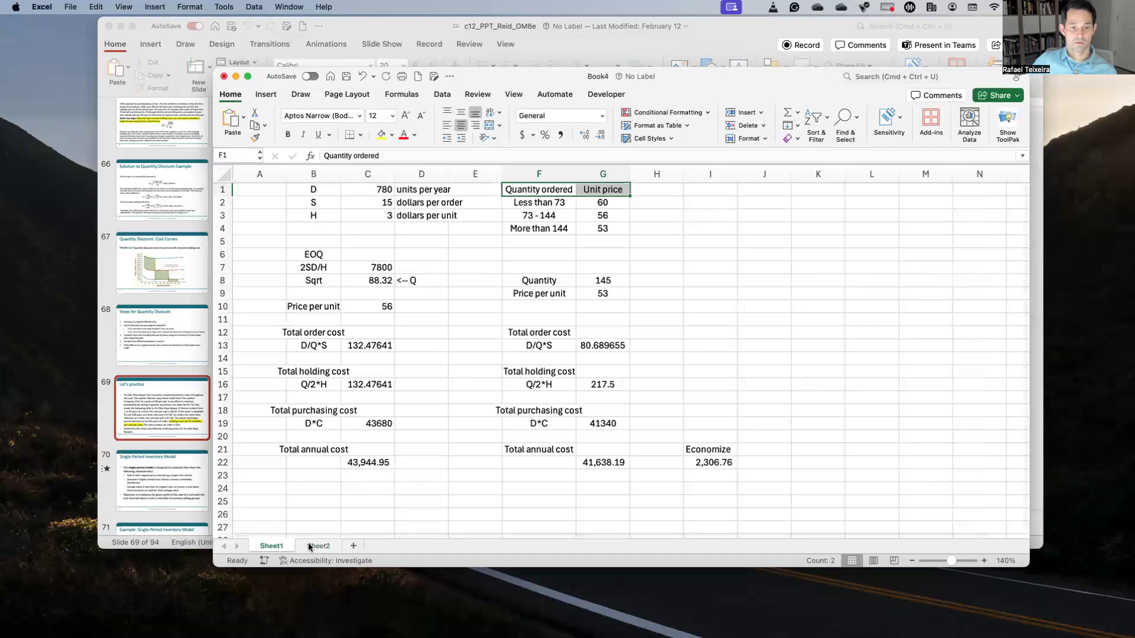
{"action": "left_click", "coordinate": [310, 546]}
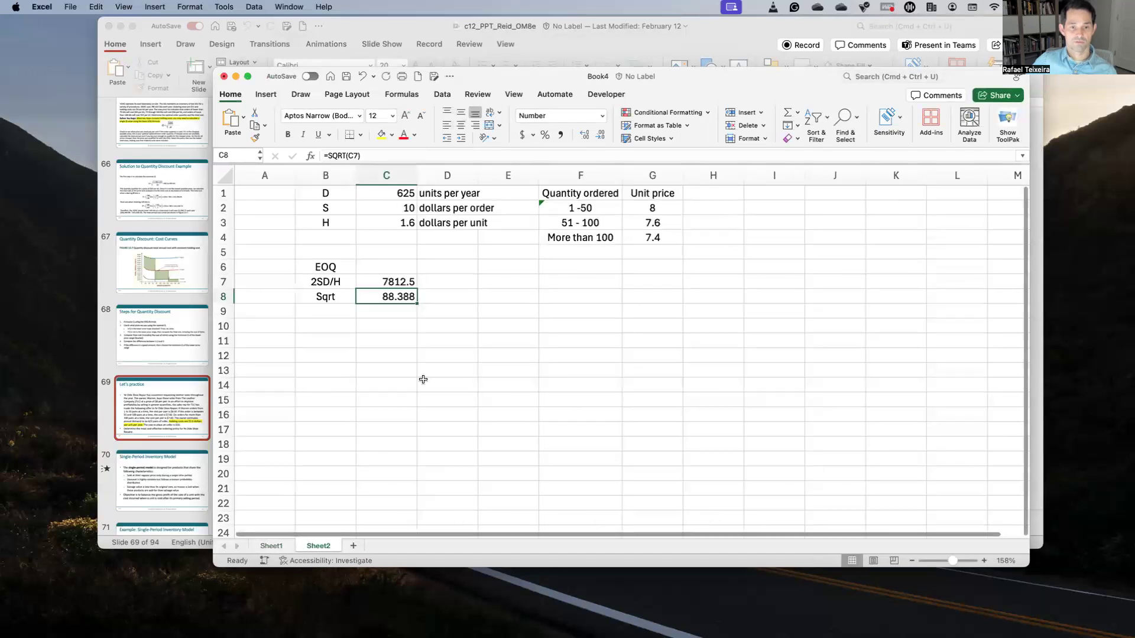
{"action": "left_click", "coordinate": [262, 545]}
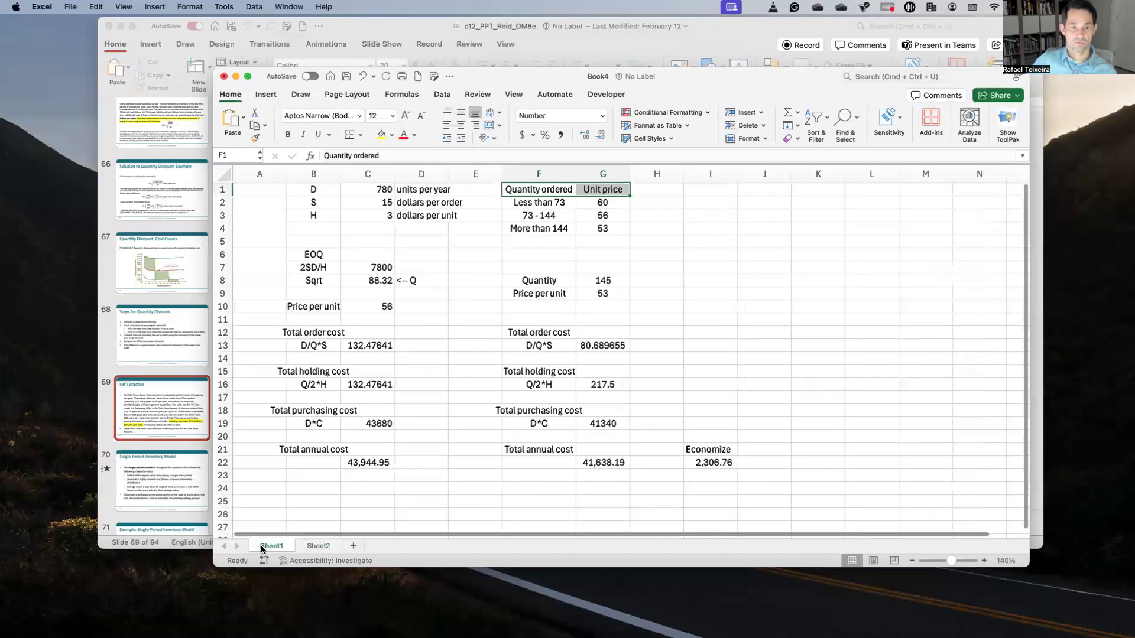
{"action": "left_click", "coordinate": [315, 548]}
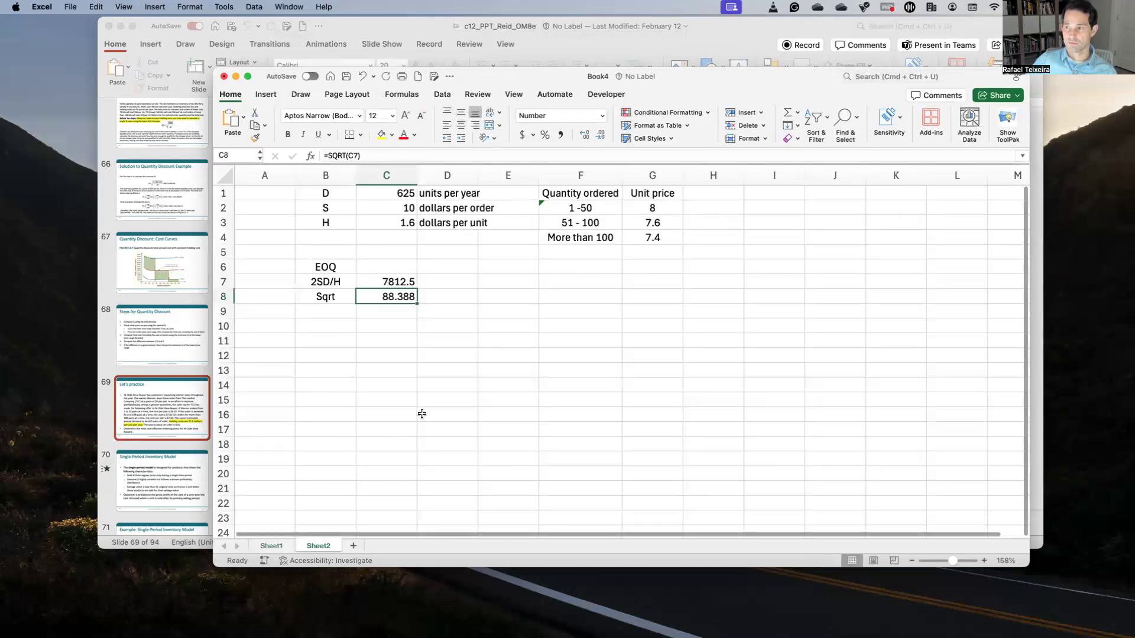
{"action": "left_click", "coordinate": [438, 296]}
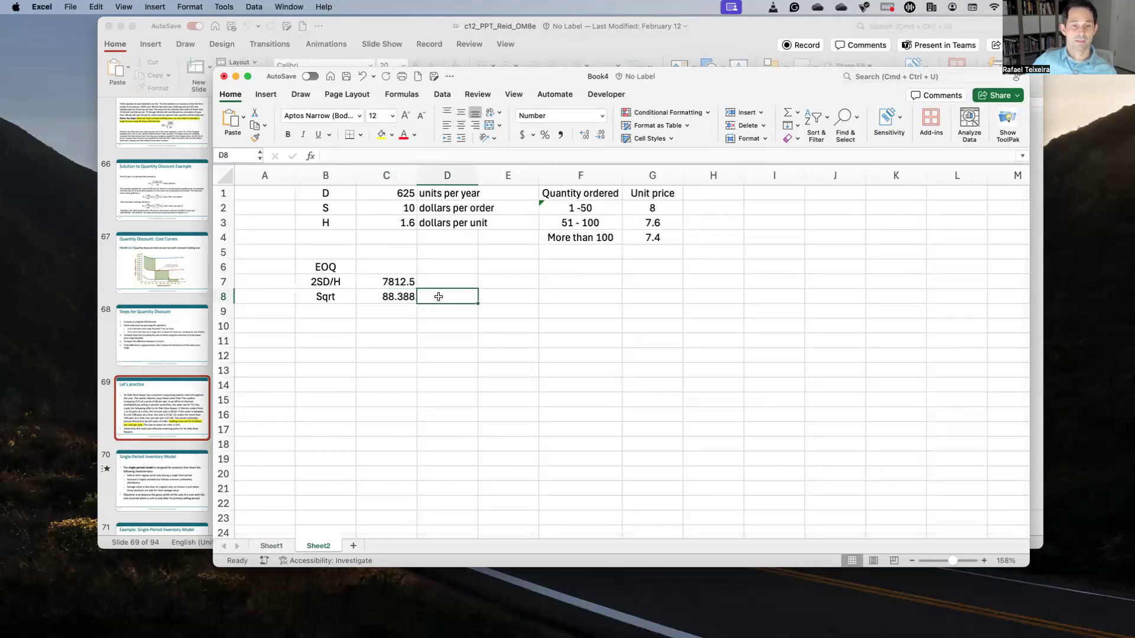
{"action": "type", "text": "<- Q"}
{"action": "key", "text": "Return"}
Copy the price per unit and cost block B10:C22 from Sheet1 and paste it at B10 on Sheet2.
{"action": "key", "text": "Left"}
{"action": "key", "text": "Left"}
{"action": "key", "text": "Up"}
{"action": "key", "text": "Down"}
{"action": "key", "text": "Down"}
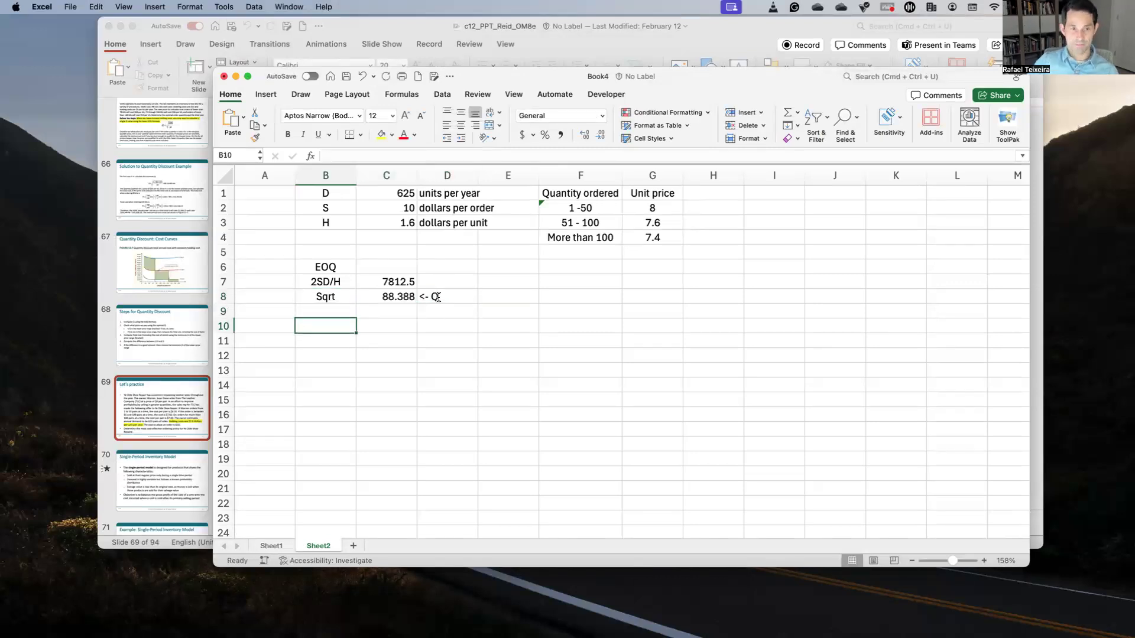
{"action": "key", "text": "ctrl+Up"}
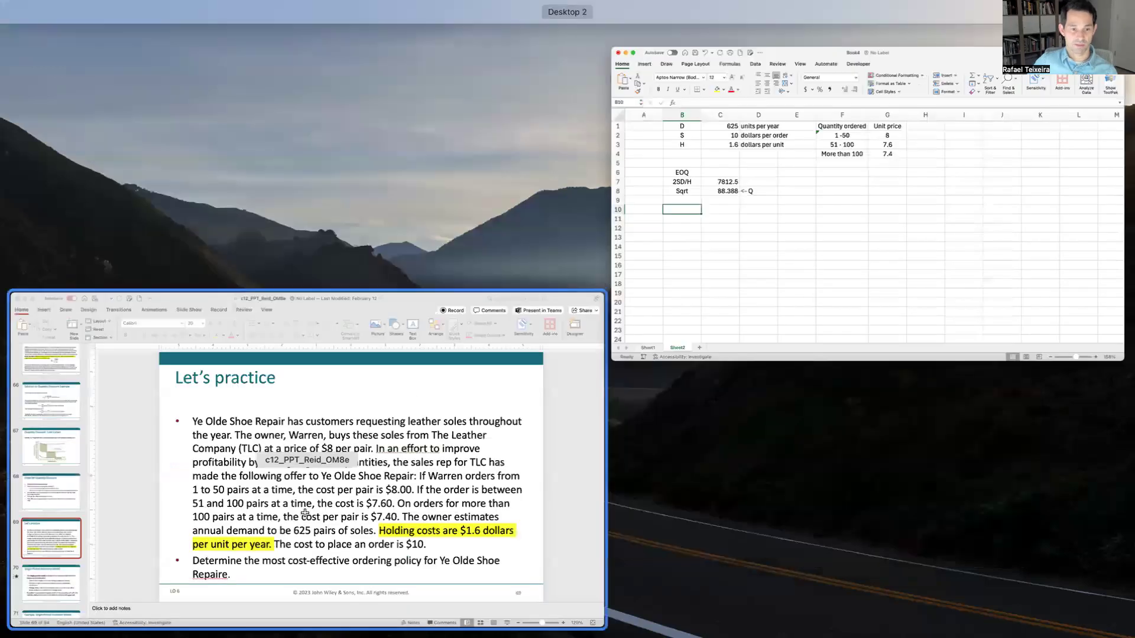
{"action": "key", "text": "Escape"}
{"action": "left_click", "coordinate": [272, 546]}
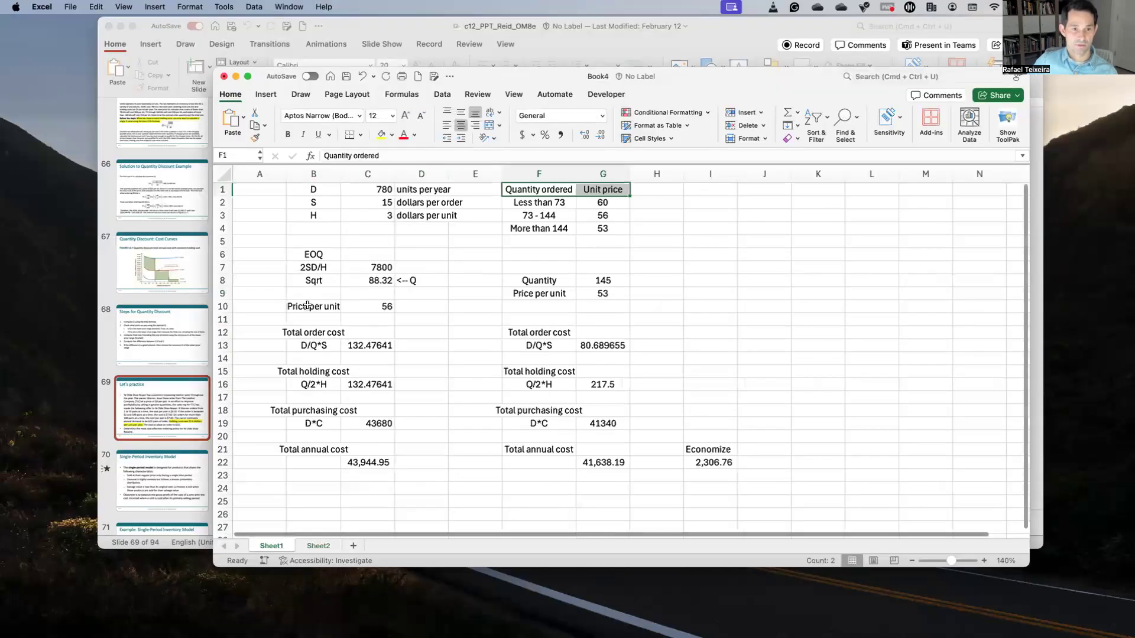
{"action": "left_click_drag", "start_coordinate": [308, 305], "coordinate": [355, 462]}
{"action": "key", "text": "super+c"}
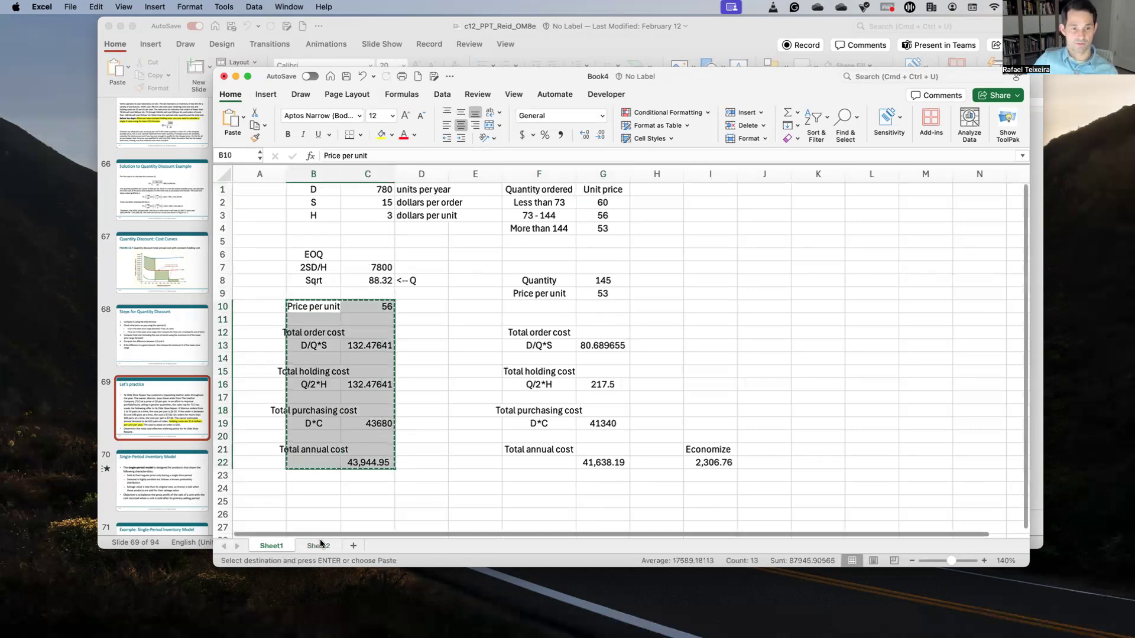
{"action": "left_click", "coordinate": [320, 545]}
{"action": "key", "text": "BackSpace"}
{"action": "left_click", "coordinate": [344, 353]}
{"action": "left_click", "coordinate": [337, 325]}
{"action": "key", "text": "super+v"}
Check which price tier the order quantity in C8 falls into and set the price per unit in C10 to 7.6.
{"action": "left_click", "coordinate": [400, 325]}
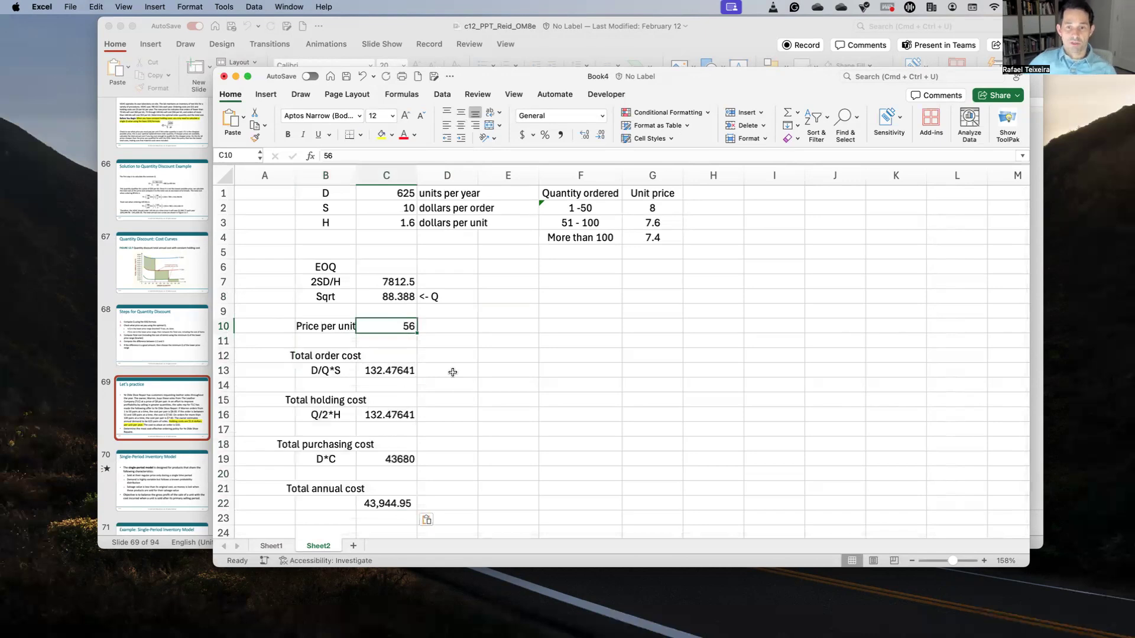
{"action": "left_click", "coordinate": [404, 297]}
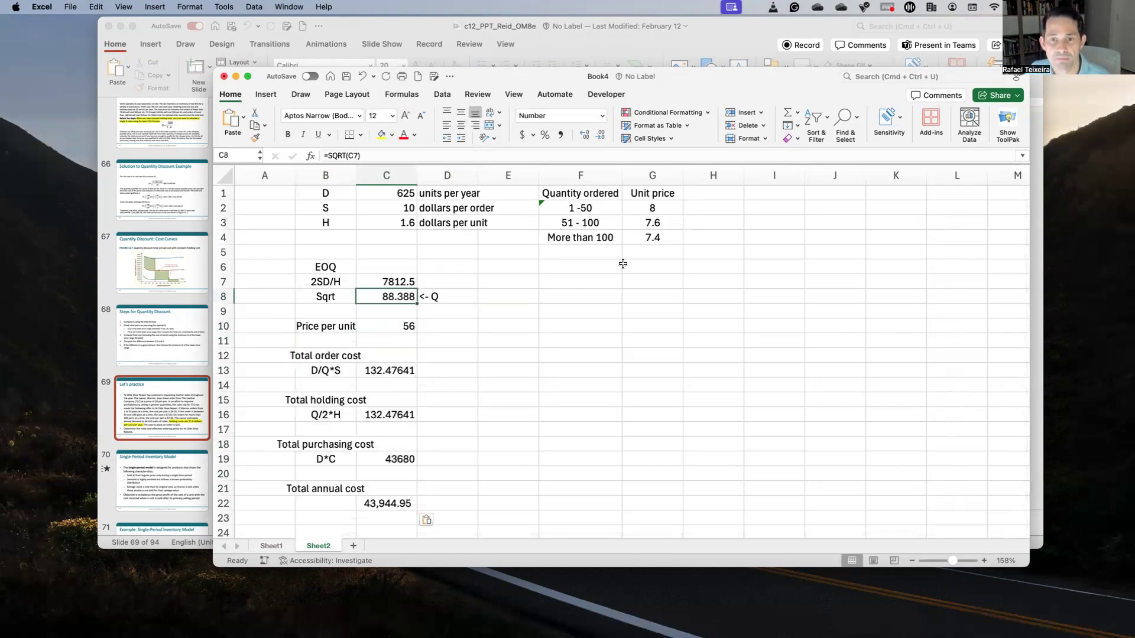
{"action": "left_click", "coordinate": [403, 323]}
{"action": "type", "text": "7.6"}
{"action": "key", "text": "Return"}
Replace the pasted total order cost in C13 with the formula =(C1/C8)*C2.
{"action": "key", "text": "Down"}
{"action": "key", "text": "Down"}
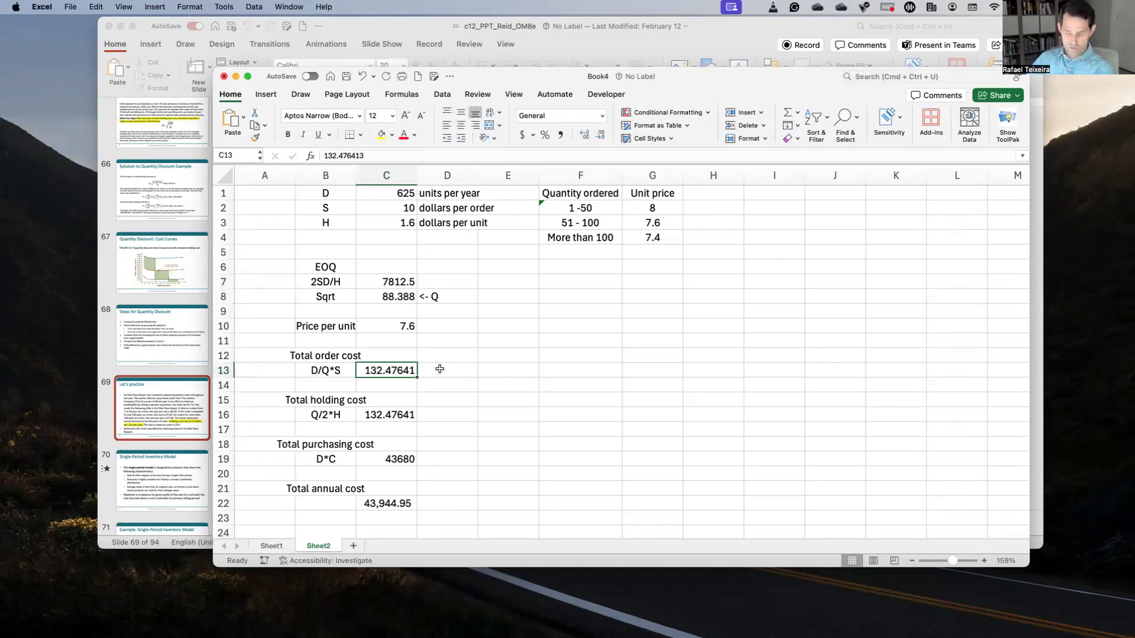
{"action": "type", "text": "=("}
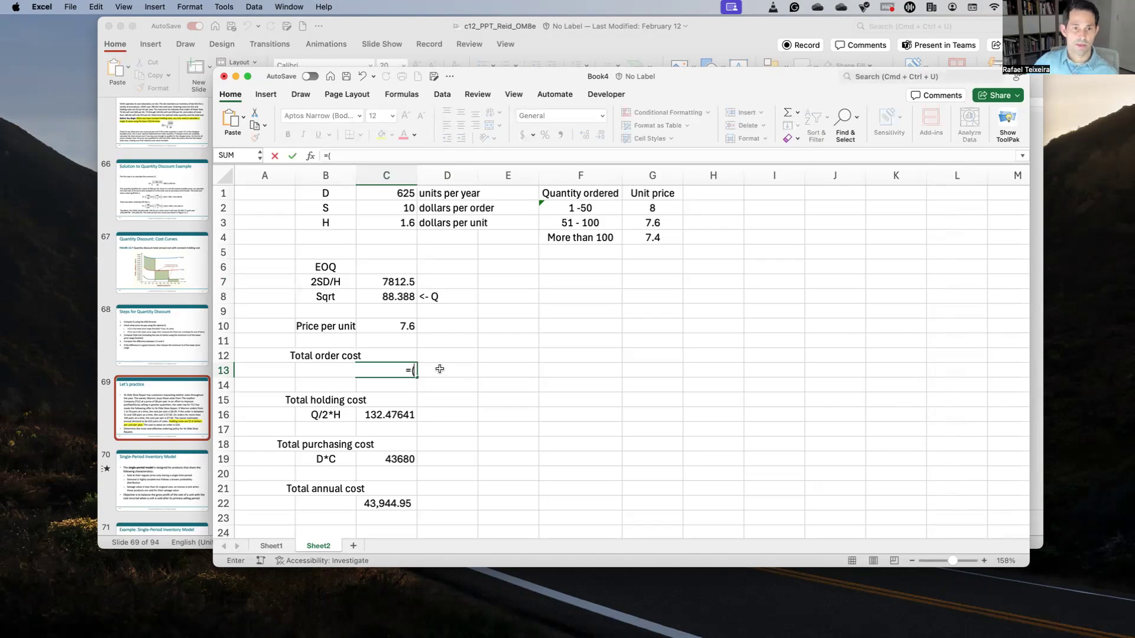
{"action": "left_click", "coordinate": [398, 195]}
{"action": "type", "text": "/"}
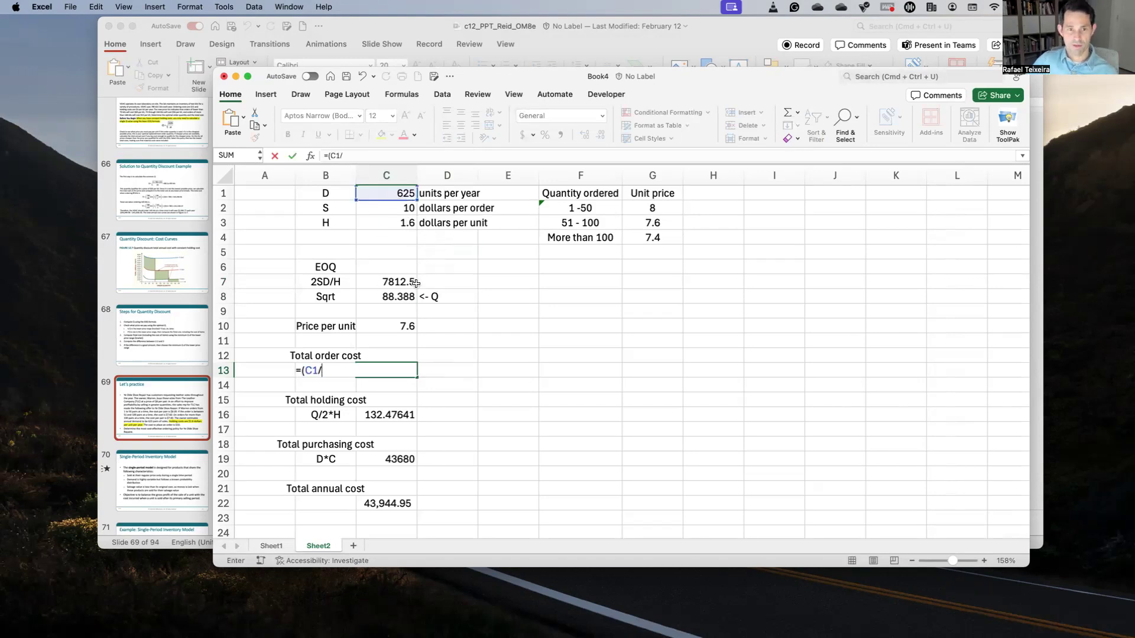
{"action": "left_click", "coordinate": [405, 296]}
{"action": "type", "text": ")*"}
{"action": "left_click", "coordinate": [396, 223]}
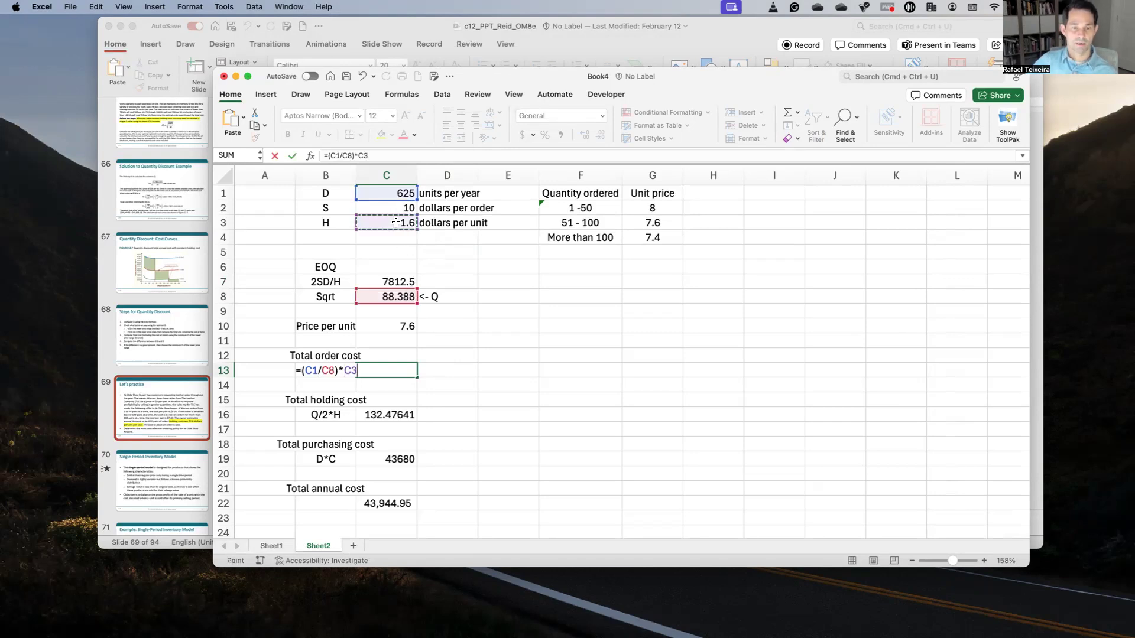
{"action": "key", "text": "Up"}
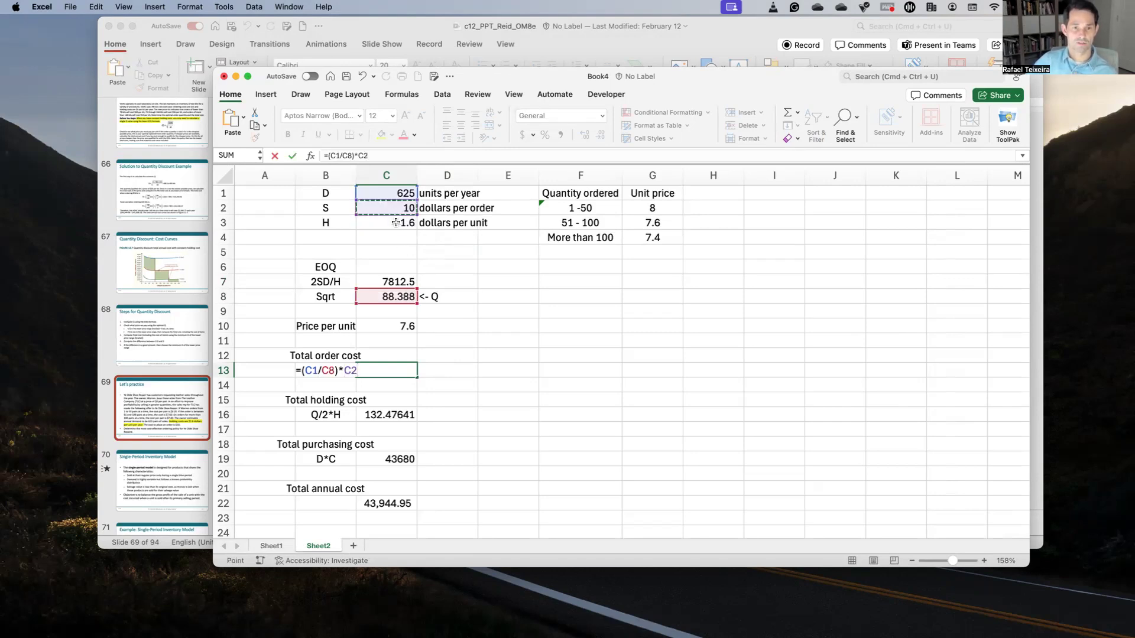
{"action": "key", "text": "Return"}
Replace the total holding cost in C16 with the formula =(C8/2)*C3.
{"action": "key", "text": "Down"}
{"action": "key", "text": "Down"}
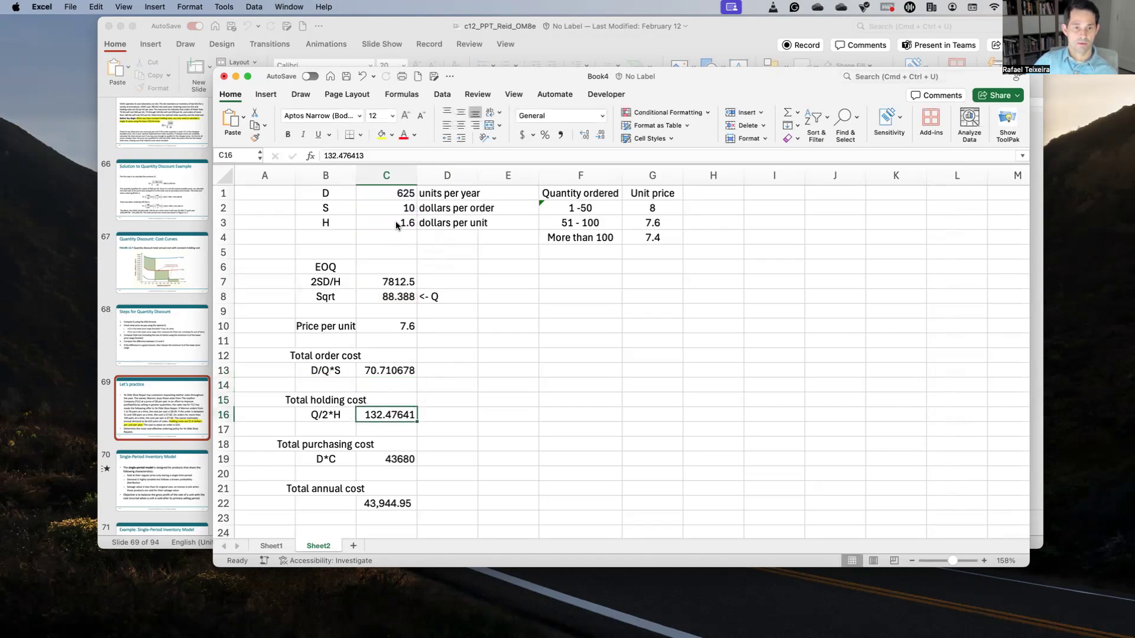
{"action": "type", "text": "="}
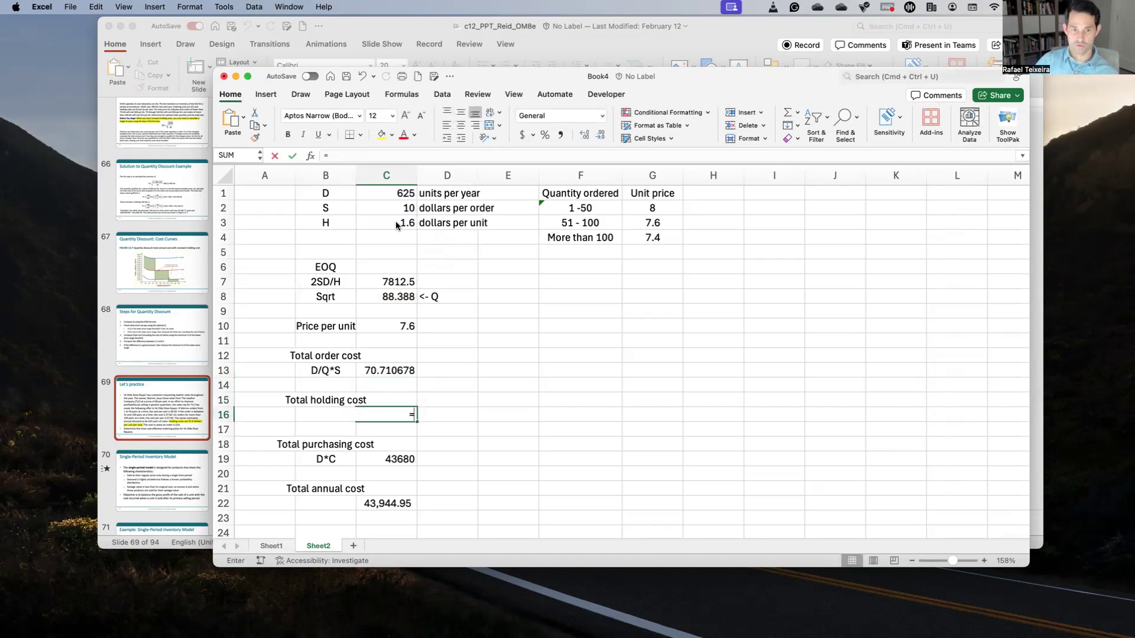
{"action": "type", "text": "("}
{"action": "left_click", "coordinate": [407, 297]}
{"action": "type", "text": "/2)*"}
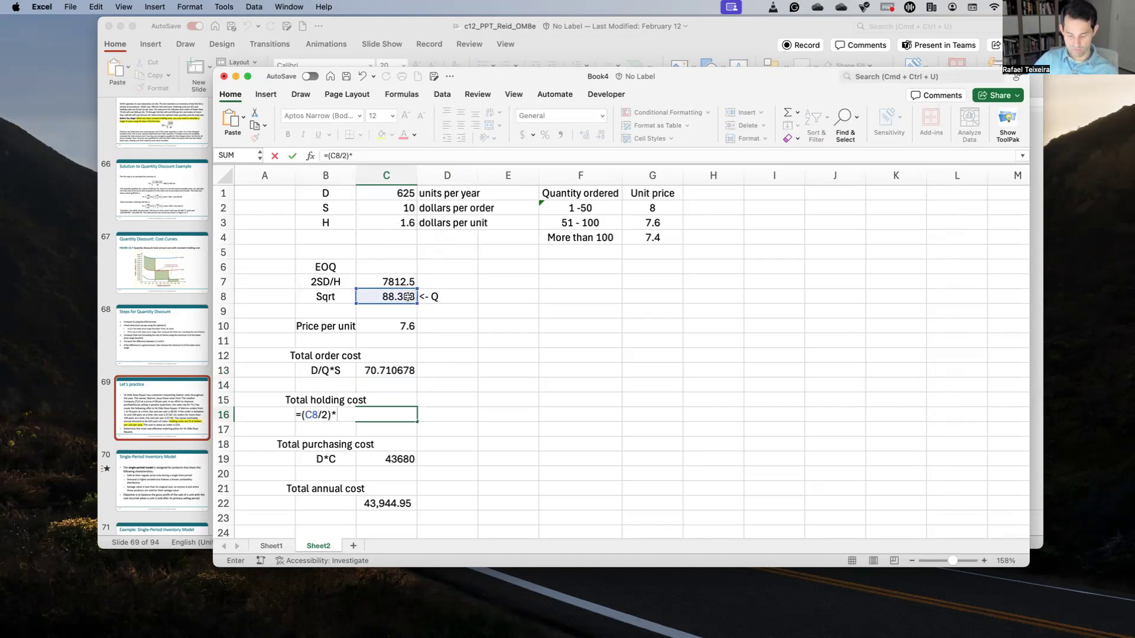
{"action": "left_click", "coordinate": [395, 226]}
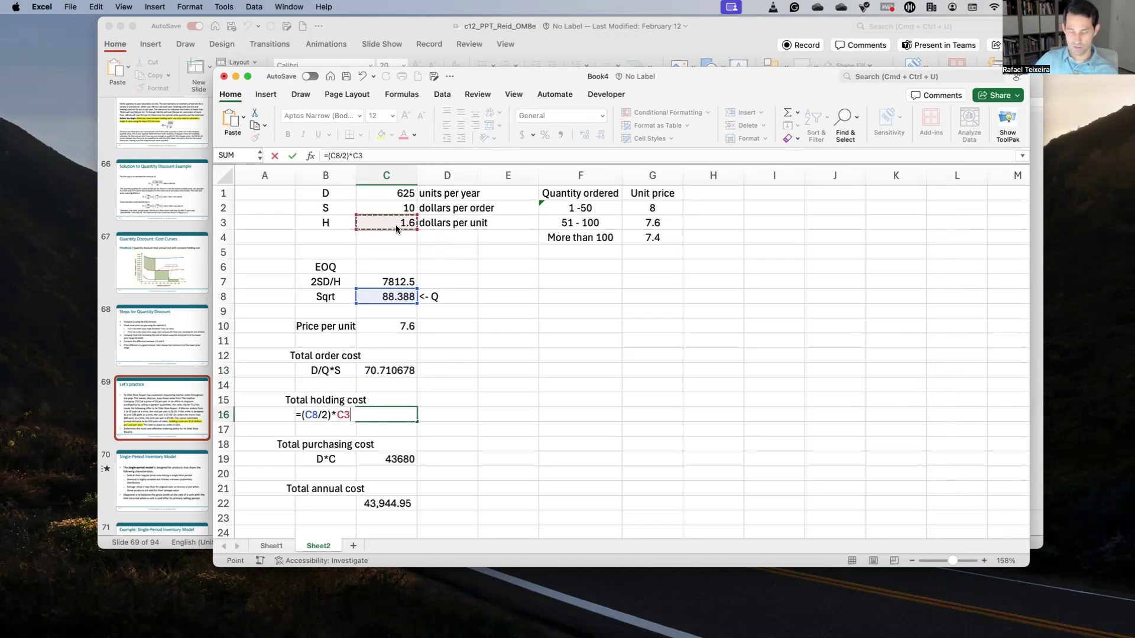
{"action": "key", "text": "Return"}
{"action": "key", "text": "Up"}
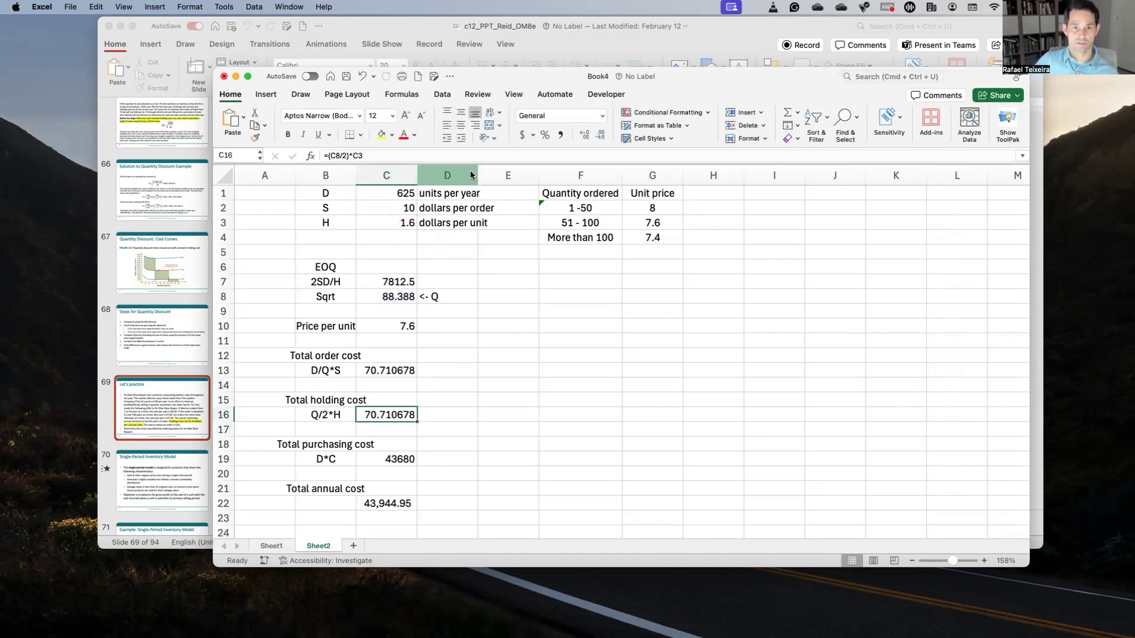
Replace the total purchasing cost in C19 with the formula =C1*C10.
{"action": "left_click", "coordinate": [396, 465]}
{"action": "type", "text": "="}
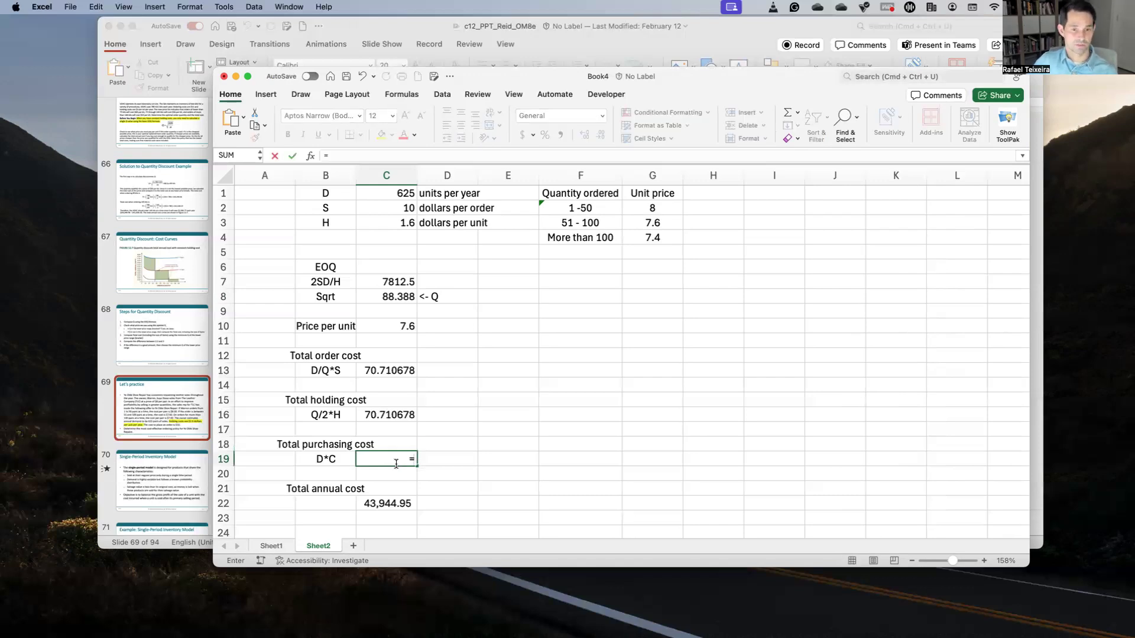
{"action": "left_click", "coordinate": [391, 190]}
{"action": "type", "text": "*"}
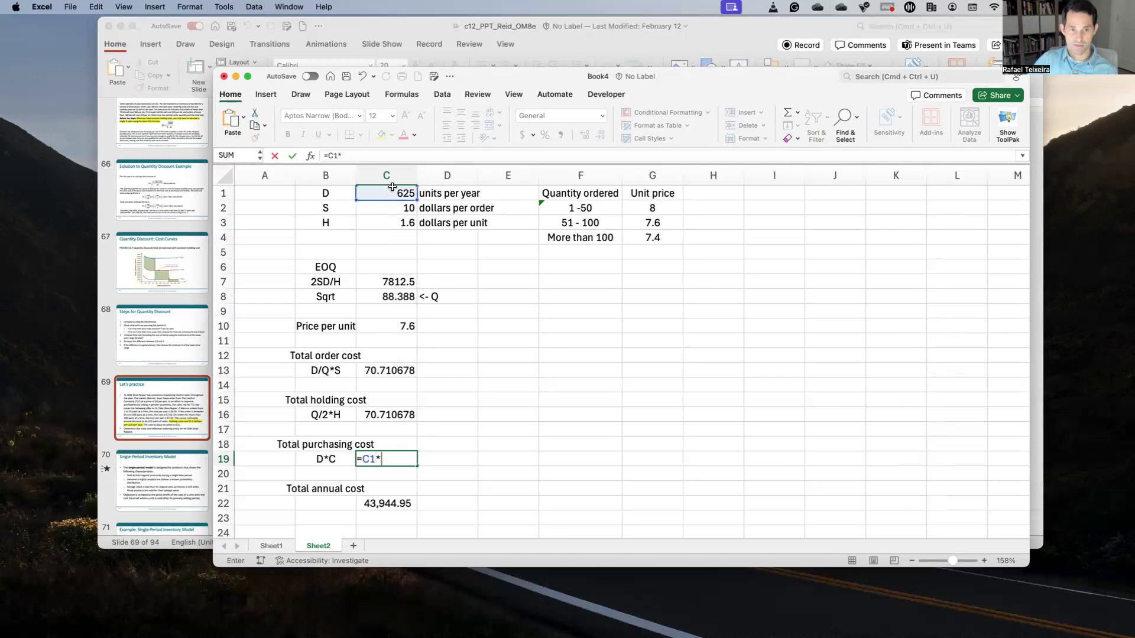
{"action": "left_click", "coordinate": [404, 323]}
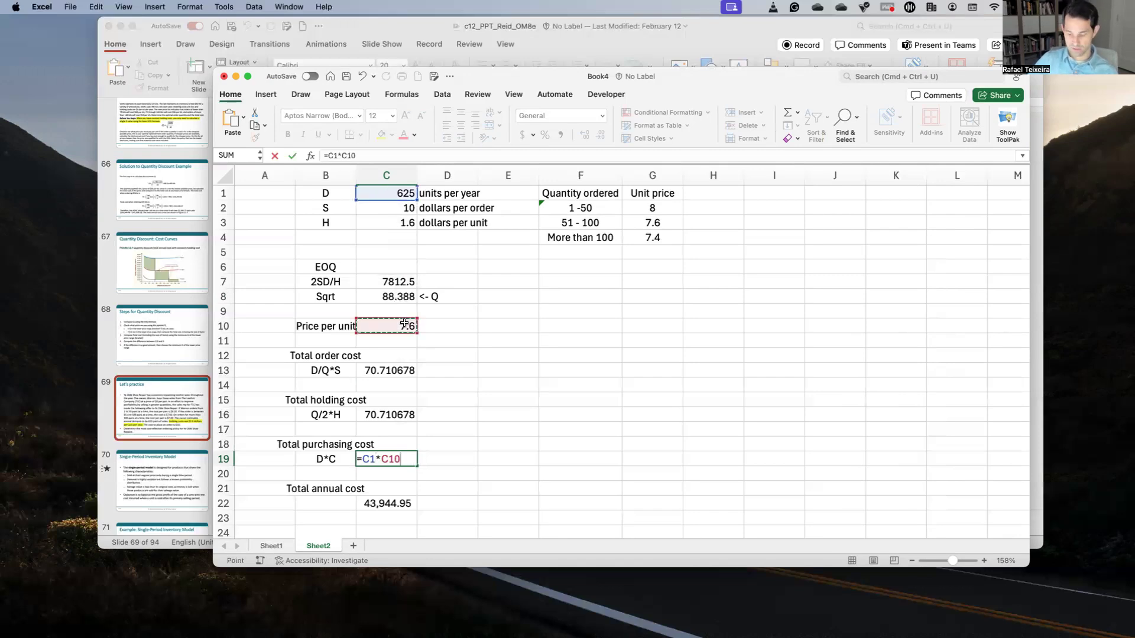
{"action": "key", "text": "Return"}
Replace the total annual cost in C22 with the sum formula =C19+C16+C13.
{"action": "key", "text": "Down"}
{"action": "key", "text": "Down"}
{"action": "type", "text": "="}
{"action": "key", "text": "Up"}
{"action": "key", "text": "Up"}
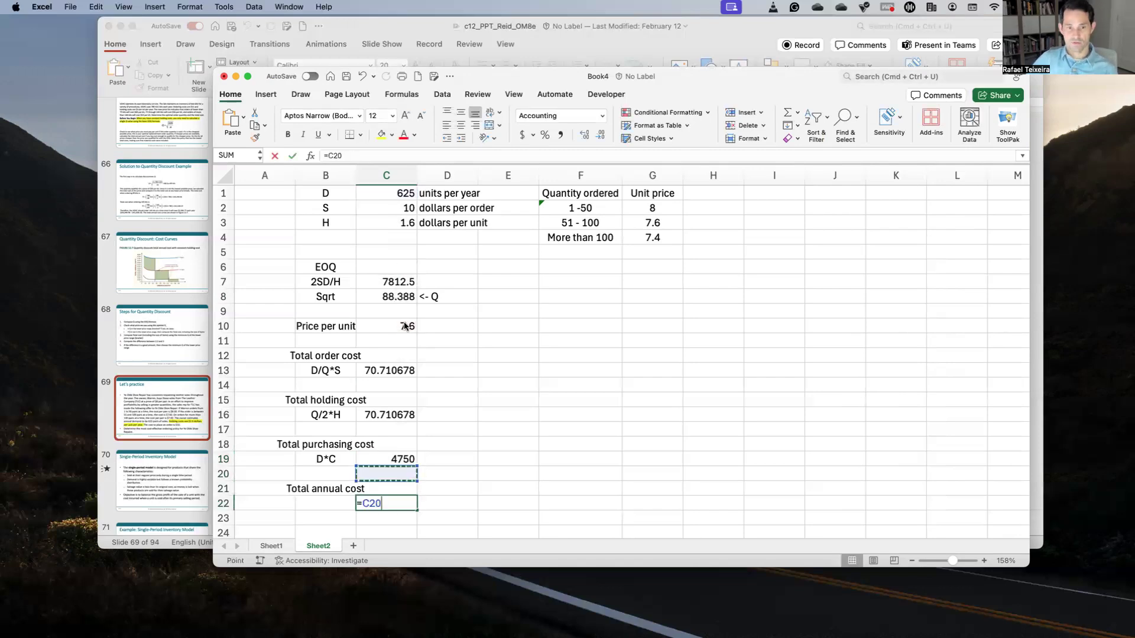
{"action": "key", "text": "Up"}
{"action": "type", "text": "+"}
{"action": "key", "text": "Up"}
{"action": "key", "text": "Up"}
{"action": "key", "text": "Up"}
{"action": "key", "text": "Up"}
{"action": "key", "text": "Up"}
{"action": "key", "text": "Up"}
{"action": "type", "text": "+"}
{"action": "key", "text": "Up"}
{"action": "key", "text": "Up"}
{"action": "key", "text": "Up"}
{"action": "key", "text": "Up"}
{"action": "key", "text": "Up"}
{"action": "key", "text": "Up"}
{"action": "key", "text": "Up"}
{"action": "key", "text": "Up"}
{"action": "key", "text": "Up"}
{"action": "key", "text": "Return"}
{"action": "key", "text": "Up"}
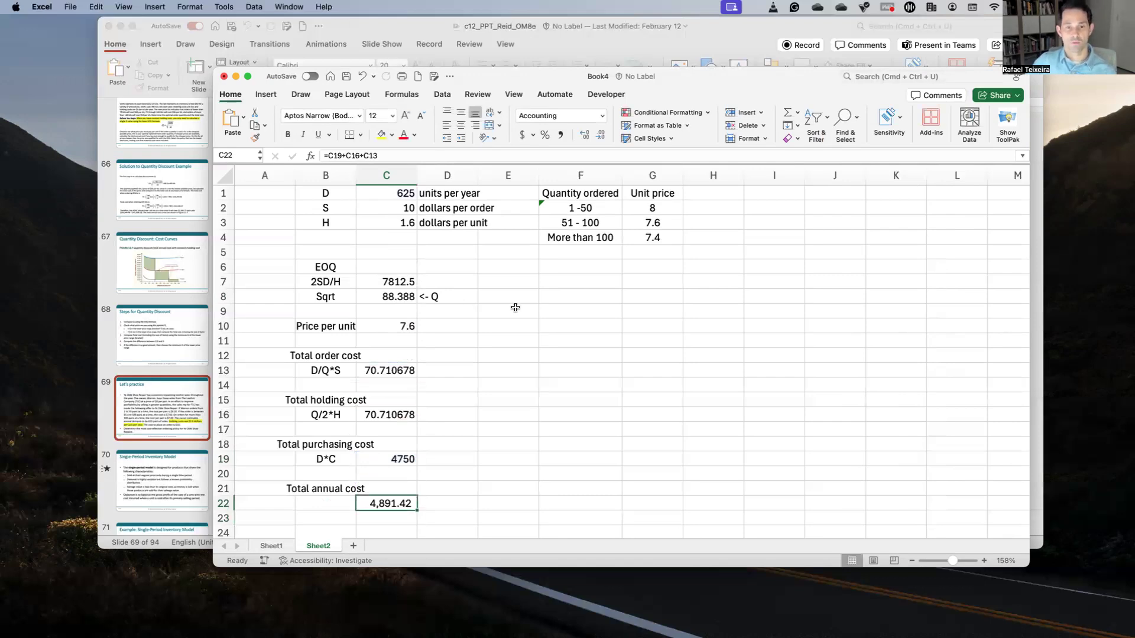
Enter the label Quantity (Q) in F7 beneath the price tier table.
{"action": "left_click", "coordinate": [572, 285]}
{"action": "type", "text": "Quna"}
{"action": "key", "text": "BackSpace"}
{"action": "key", "text": "BackSpace"}
{"action": "type", "text": "an"}
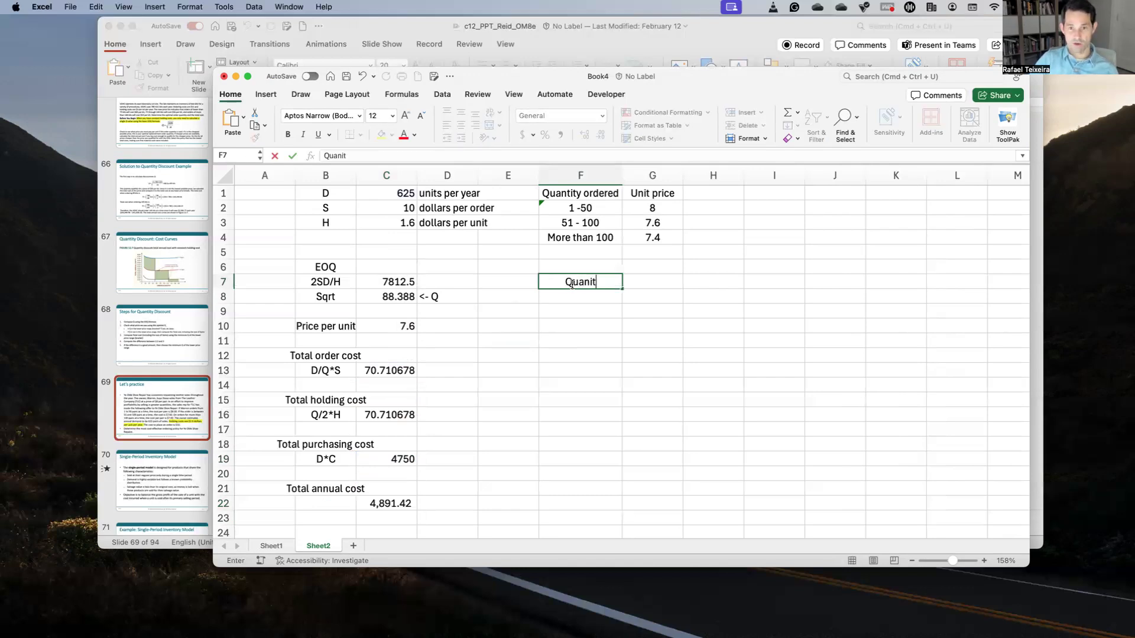
{"action": "type", "text": "tity"}
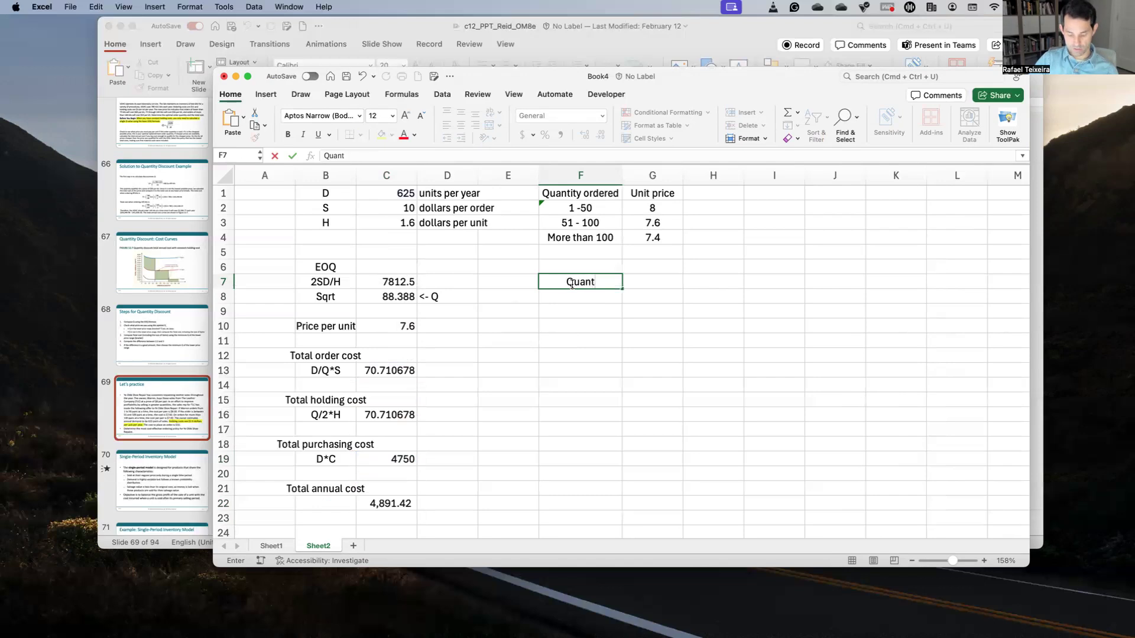
{"action": "type", "text": " (Q)"}
{"action": "key", "text": "Return"}
{"action": "key", "text": "Up"}
{"action": "key", "text": "Right"}
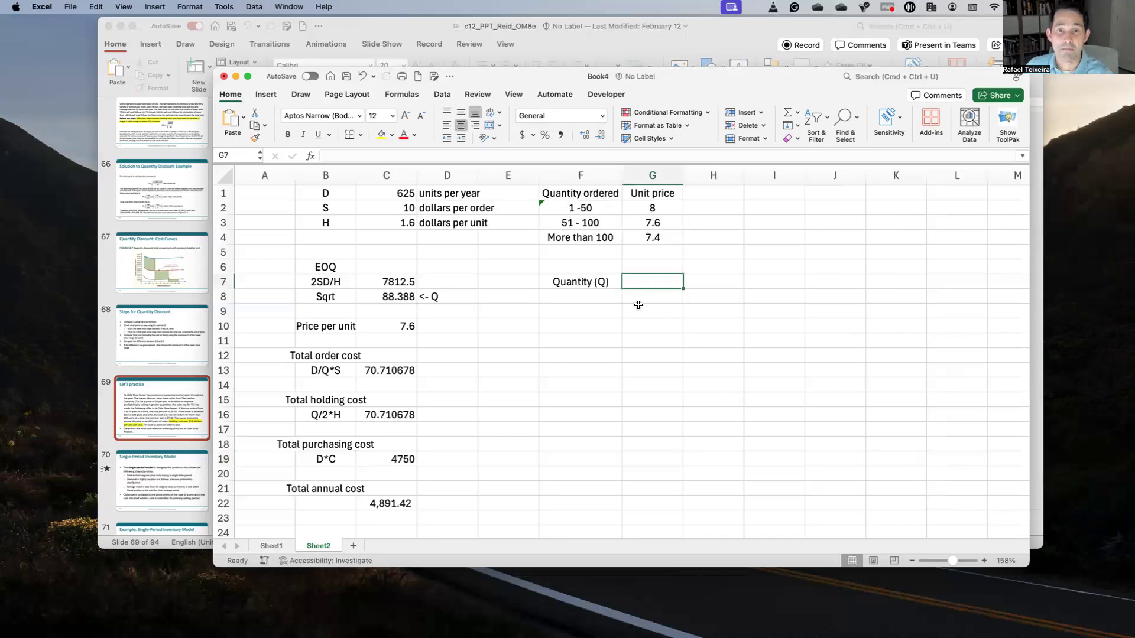
Set the alternative order quantity in G7 to 101, the minimum for the cheapest price tier.
{"action": "left_click", "coordinate": [651, 240]}
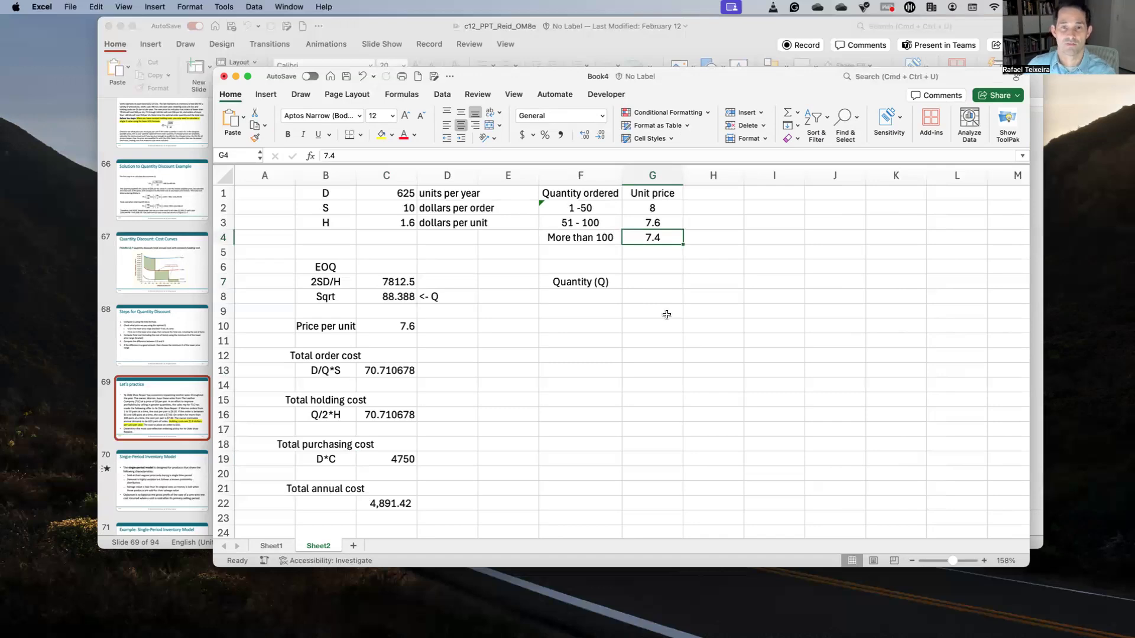
{"action": "left_click", "coordinate": [657, 287]}
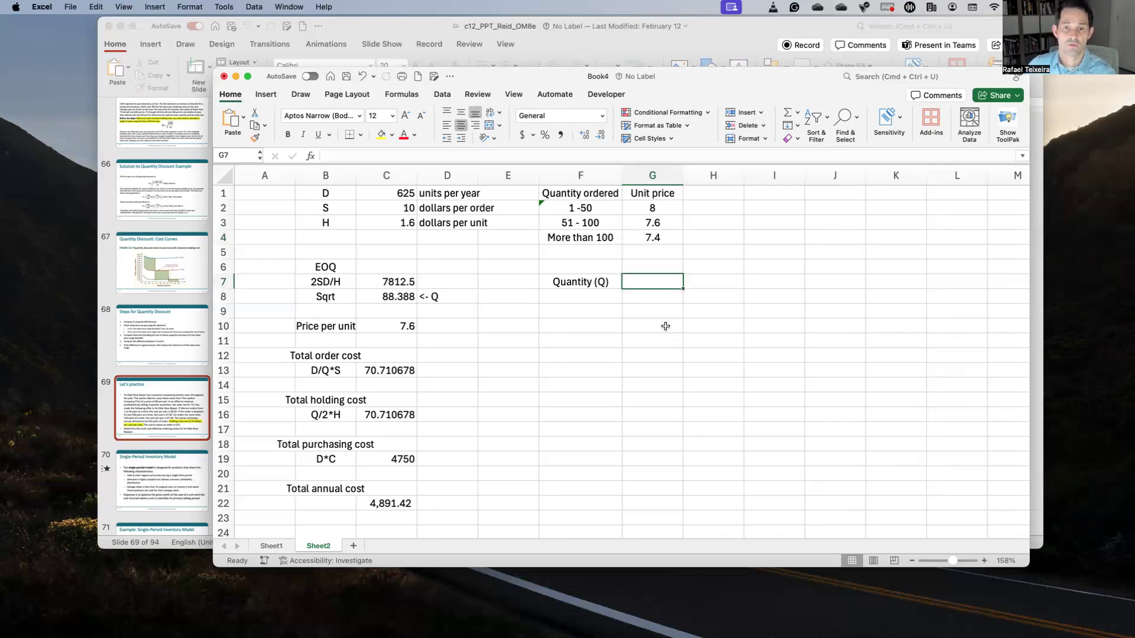
{"action": "type", "text": "10"}
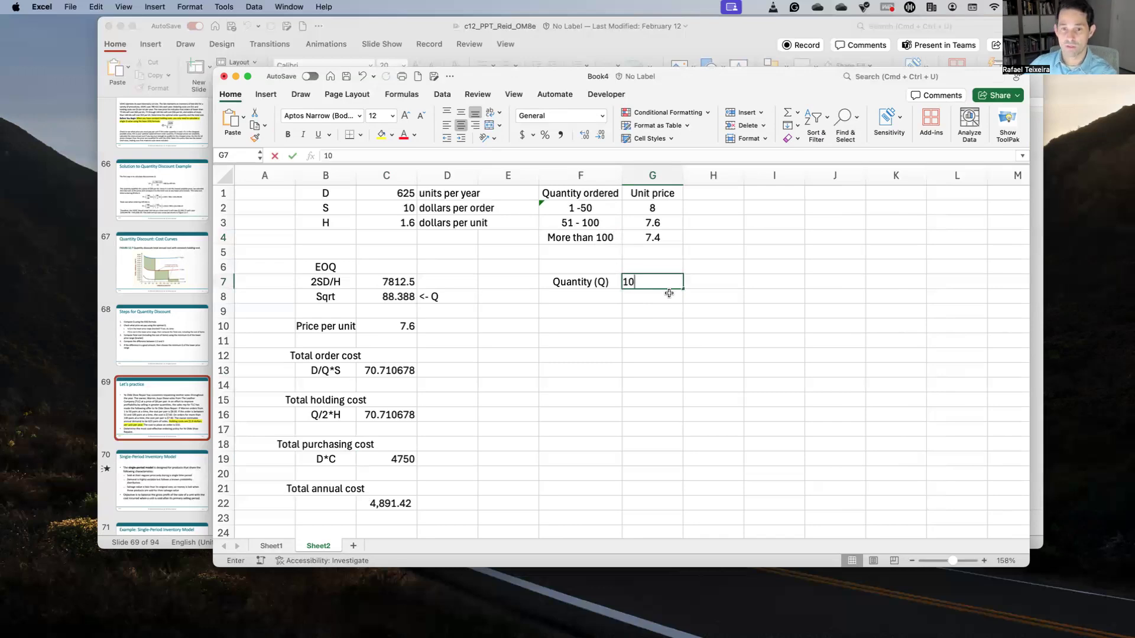
{"action": "type", "text": "1"}
Compare the calculated order quantity in C8 with the price tiers and unit prices in F3:G4.
{"action": "key", "text": "Up"}
{"action": "key", "text": "Up"}
{"action": "key", "text": "Up"}
{"action": "key", "text": "Left"}
{"action": "key", "text": "Right"}
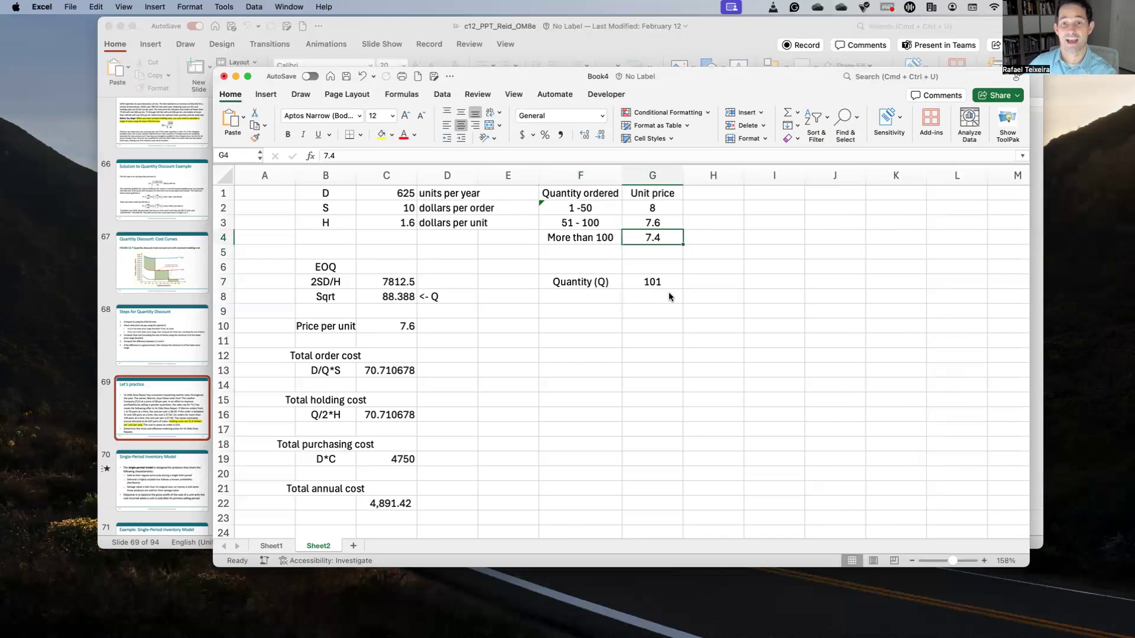
{"action": "key", "text": "Down"}
{"action": "key", "text": "Down"}
{"action": "key", "text": "Down"}
{"action": "key", "text": "Down"}
{"action": "key", "text": "Left"}
{"action": "key", "text": "Left"}
{"action": "key", "text": "Left"}
{"action": "key", "text": "Left"}
{"action": "key", "text": "Right"}
{"action": "key", "text": "Right"}
{"action": "key", "text": "Right"}
{"action": "key", "text": "Right"}
{"action": "key", "text": "Up"}
{"action": "key", "text": "Up"}
{"action": "key", "text": "Up"}
{"action": "key", "text": "Up"}
{"action": "key", "text": "Up"}
{"action": "key", "text": "Left"}
{"action": "key", "text": "Down"}
{"action": "key", "text": "Right"}
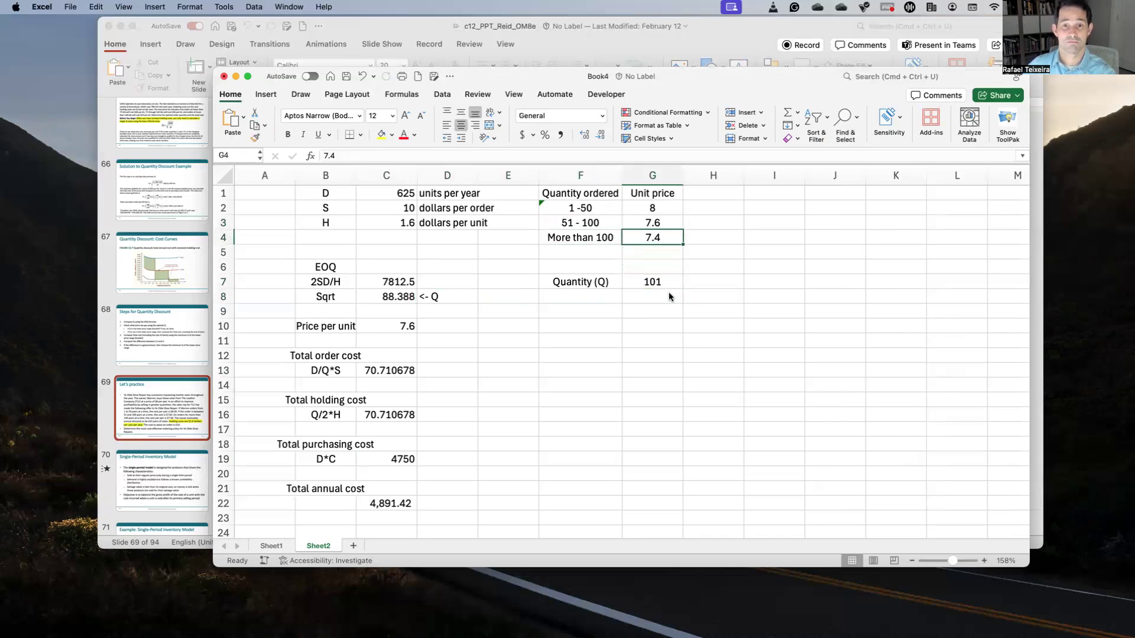
Add the label Price per unit in F8 with the value 7.4 in G8, and check it against the More than 100 tier.
{"action": "key", "text": "Down"}
{"action": "key", "text": "Down"}
{"action": "key", "text": "Down"}
{"action": "key", "text": "Down"}
{"action": "key", "text": "Left"}
{"action": "type", "text": "Price per unit"}
{"action": "key", "text": "Right"}
{"action": "type", "text": "70"}
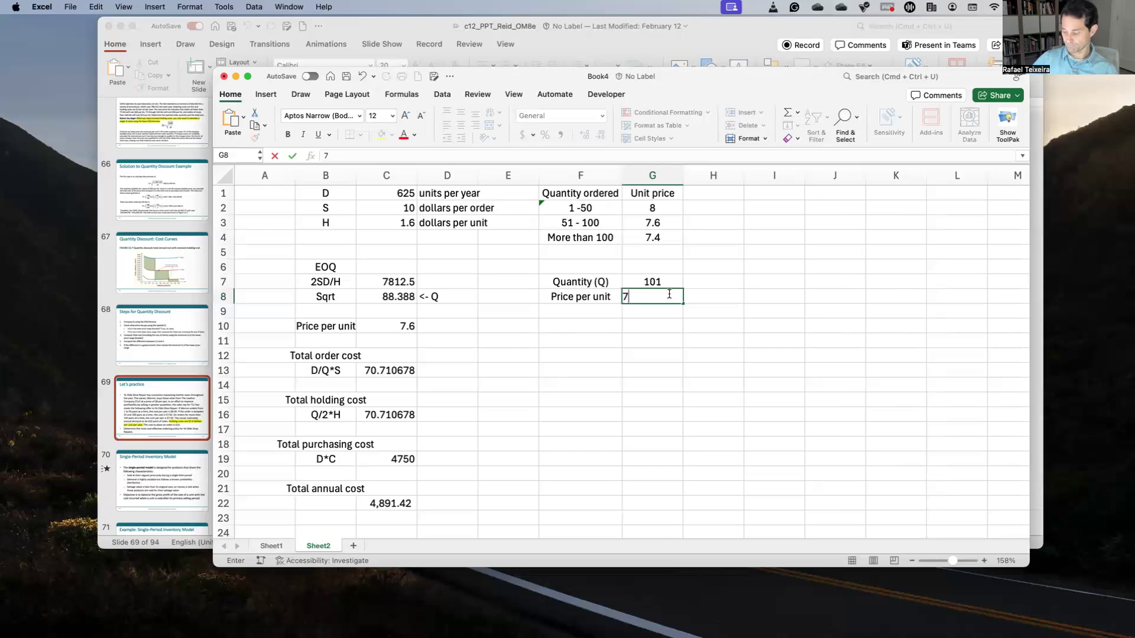
{"action": "key", "text": "Return"}
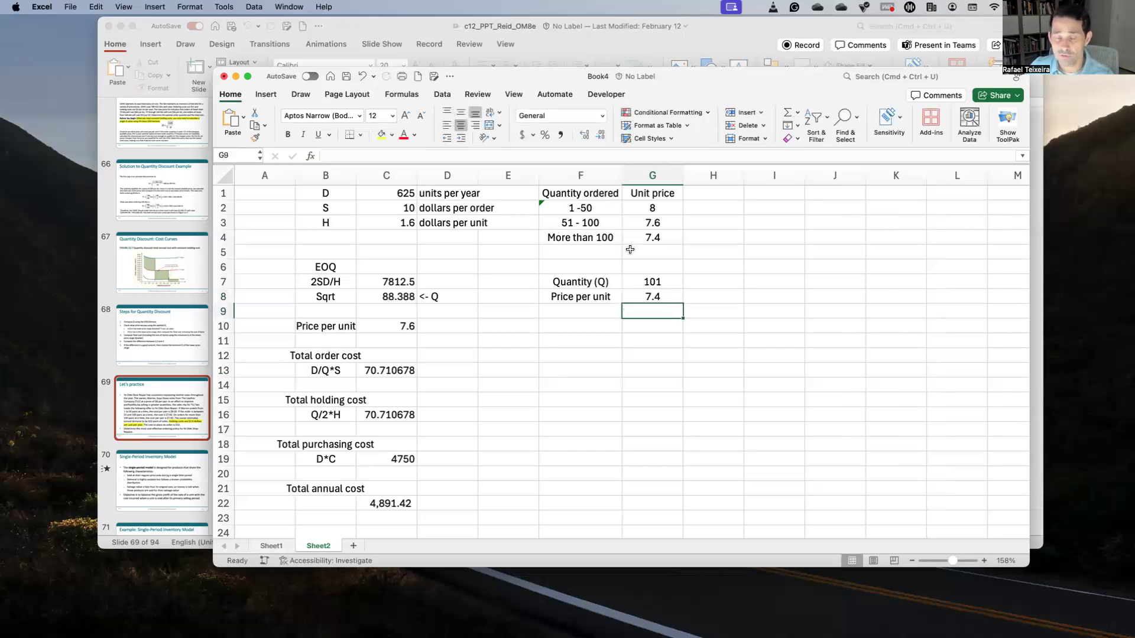
{"action": "left_click", "coordinate": [602, 238]}
{"action": "left_click", "coordinate": [636, 237]}
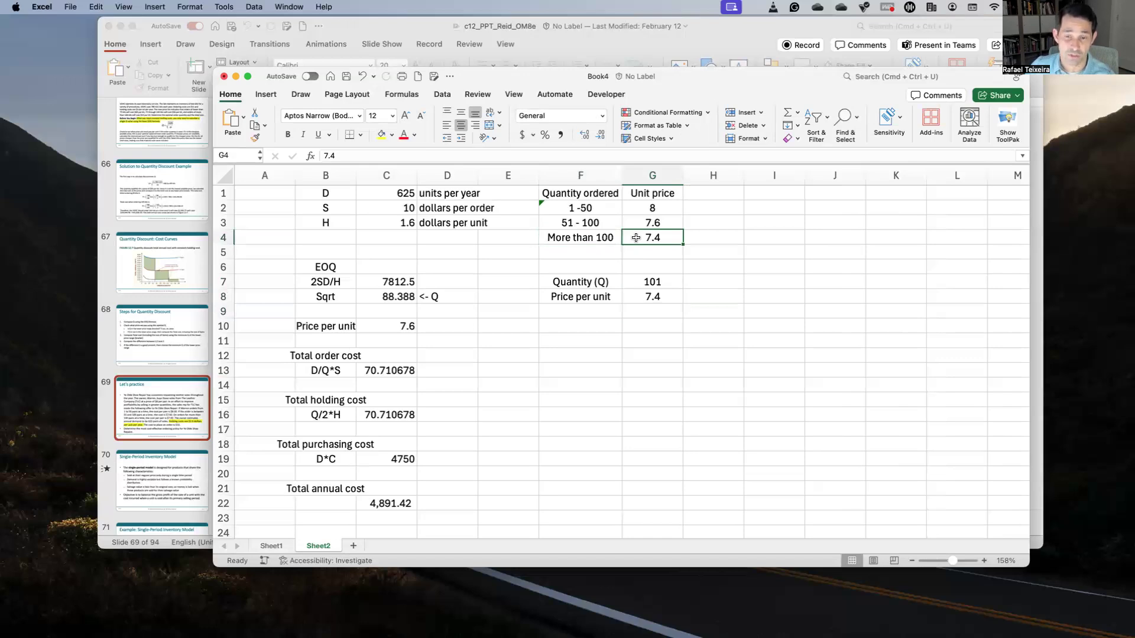
{"action": "left_click", "coordinate": [610, 238]}
{"action": "left_click", "coordinate": [644, 238]}
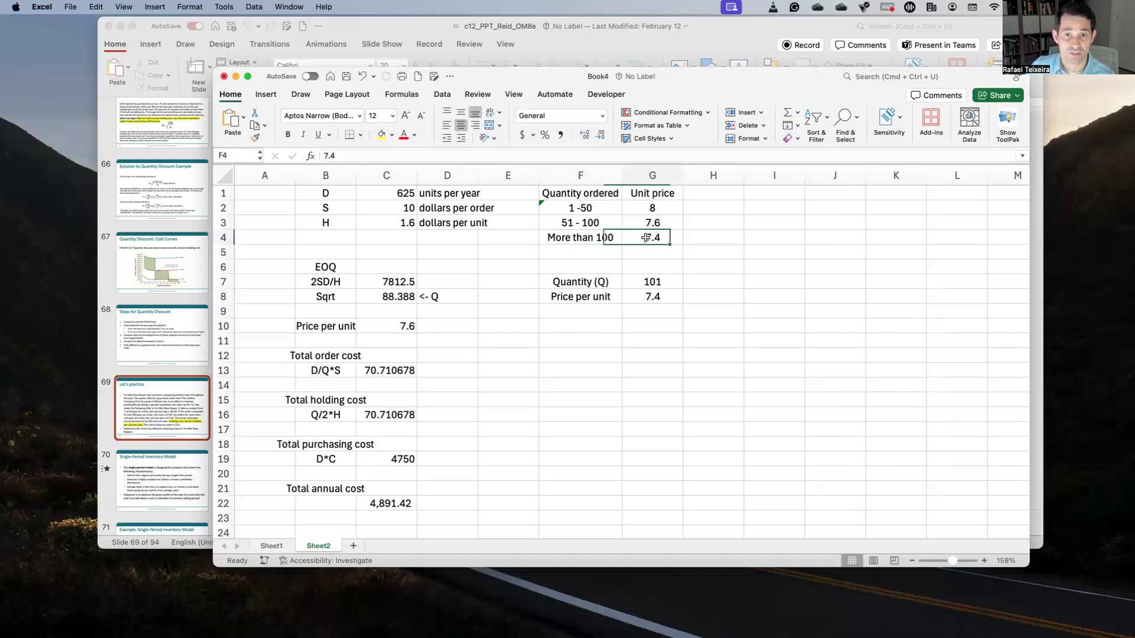
Copy the cost calculation block B12:C22 and paste it at F12.
{"action": "left_click", "coordinate": [594, 325]}
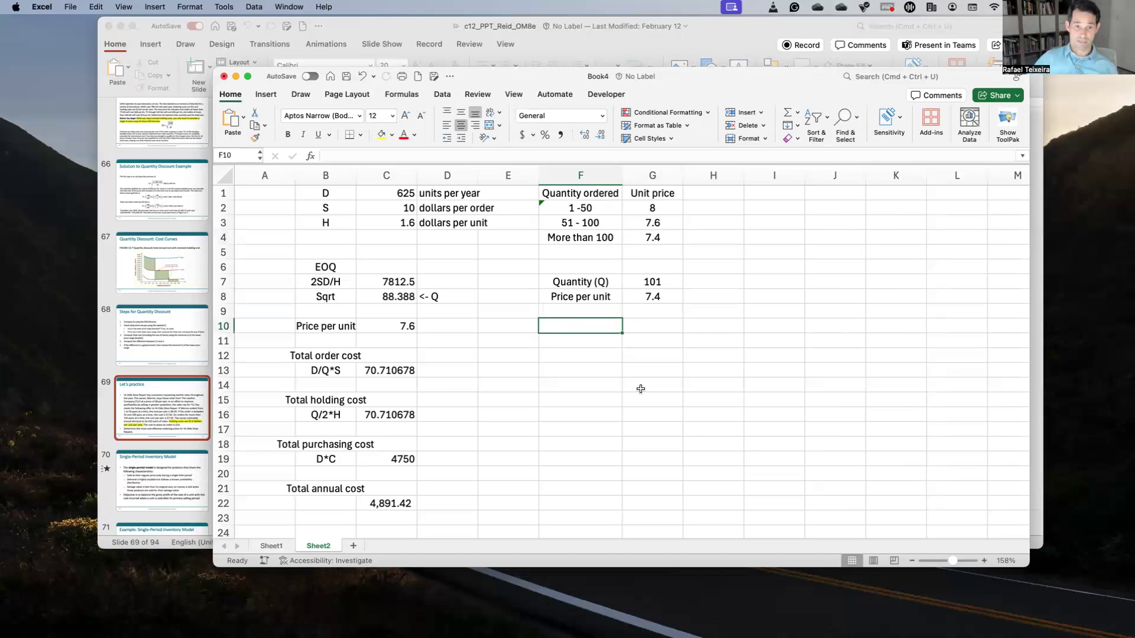
{"action": "key", "text": "Down"}
{"action": "key", "text": "Down"}
{"action": "key", "text": "Left"}
{"action": "key", "text": "Left"}
{"action": "key", "text": "Left"}
{"action": "key", "text": "Left"}
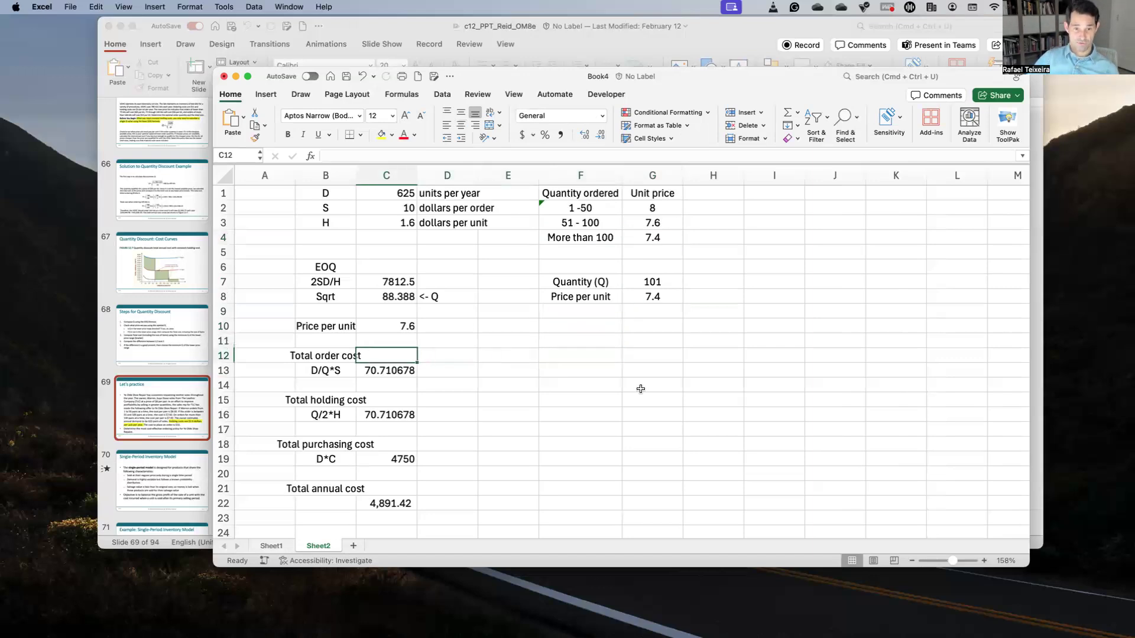
{"action": "key", "text": "shift+Down"}
{"action": "key", "text": "shift+Down"}
{"action": "key", "text": "shift+Down"}
{"action": "key", "text": "shift+Down"}
{"action": "key", "text": "shift+Down"}
{"action": "key", "text": "shift+Down"}
{"action": "key", "text": "shift+Down"}
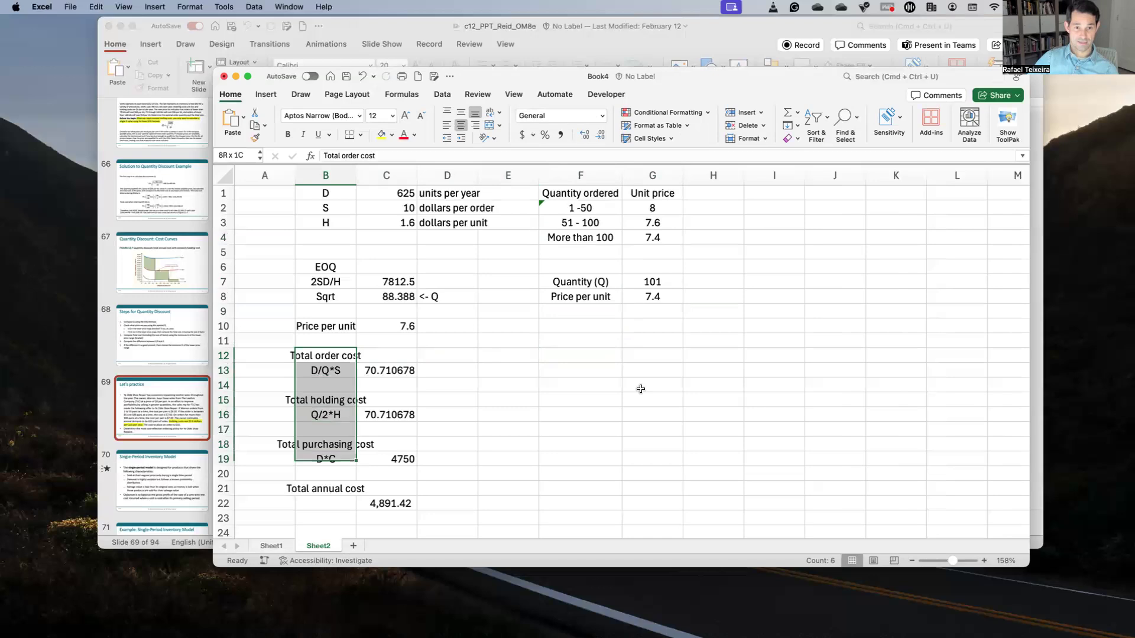
{"action": "key", "text": "shift+Down"}
{"action": "key", "text": "shift+Down"}
{"action": "key", "text": "shift+Down"}
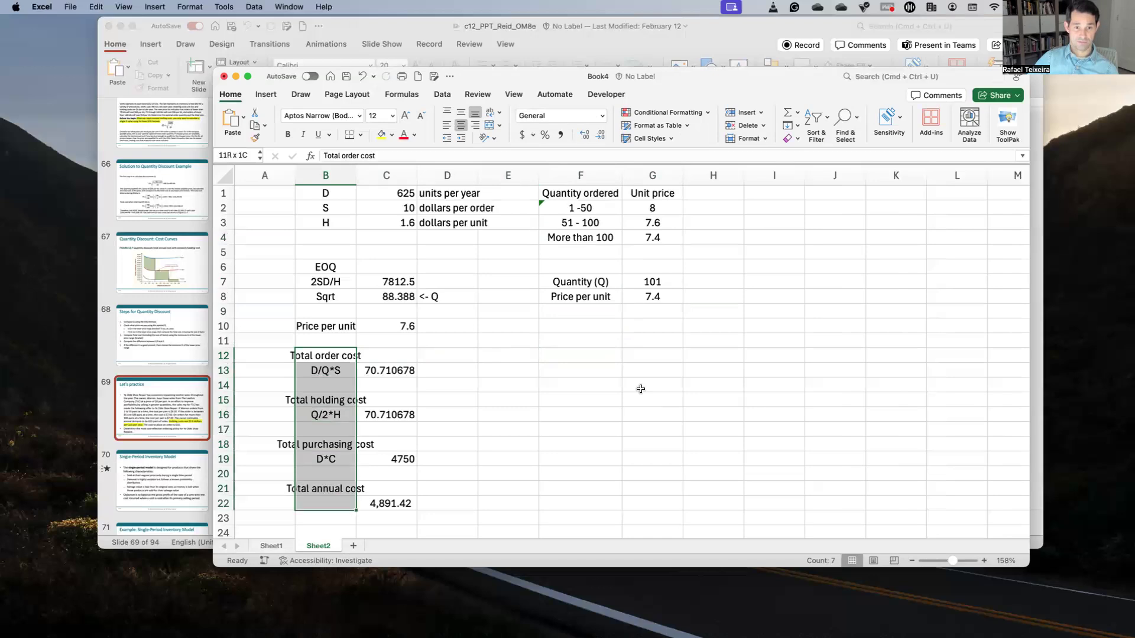
{"action": "key", "text": "shift+Right"}
{"action": "key", "text": "super+c"}
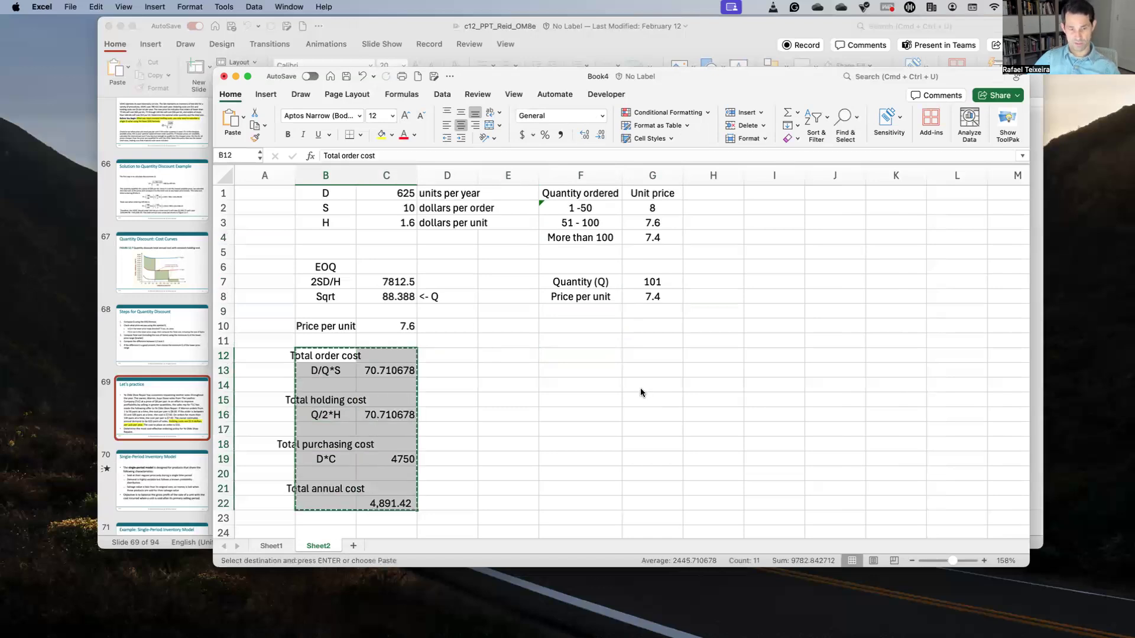
{"action": "key", "text": "Right"}
{"action": "key", "text": "Right"}
{"action": "key", "text": "Right"}
{"action": "key", "text": "Right"}
{"action": "key", "text": "Right"}
{"action": "key", "text": "Up"}
{"action": "key", "text": "Left"}
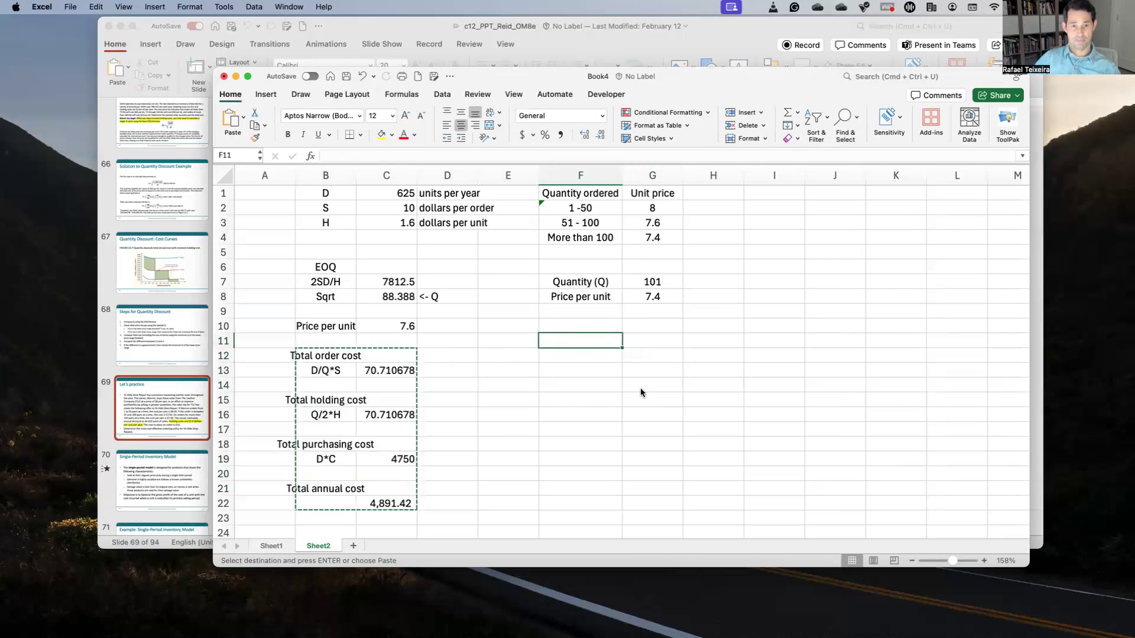
{"action": "key", "text": "Down"}
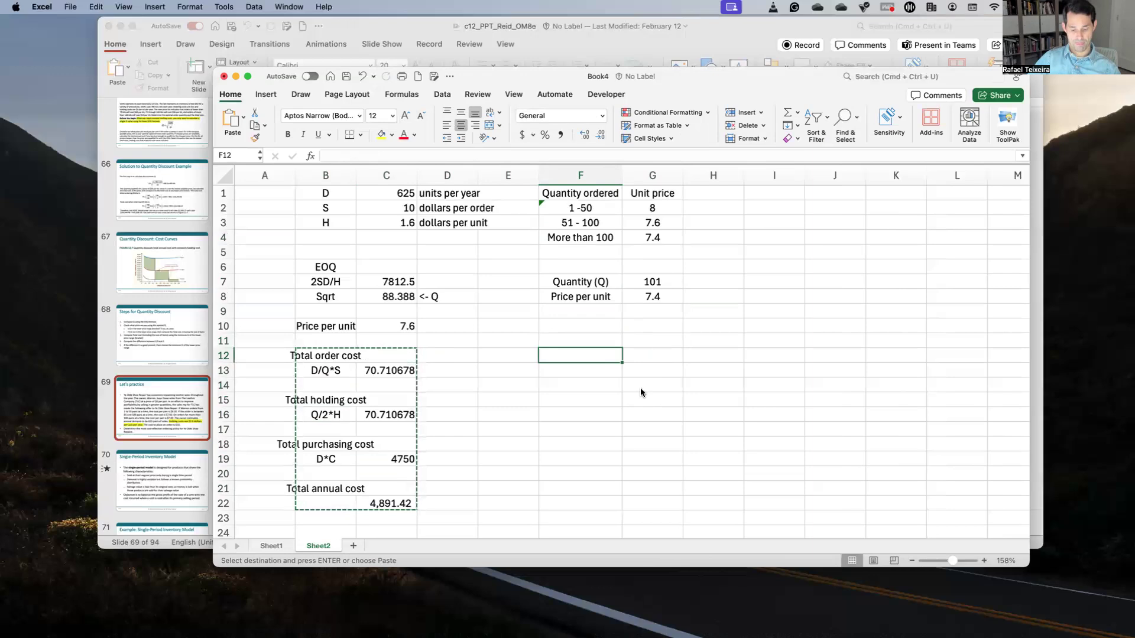
{"action": "key", "text": "super+v"}
Replace the pasted total order cost in G13 with the formula =(C1/G7)*C2.
{"action": "key", "text": "Right"}
{"action": "key", "text": "Down"}
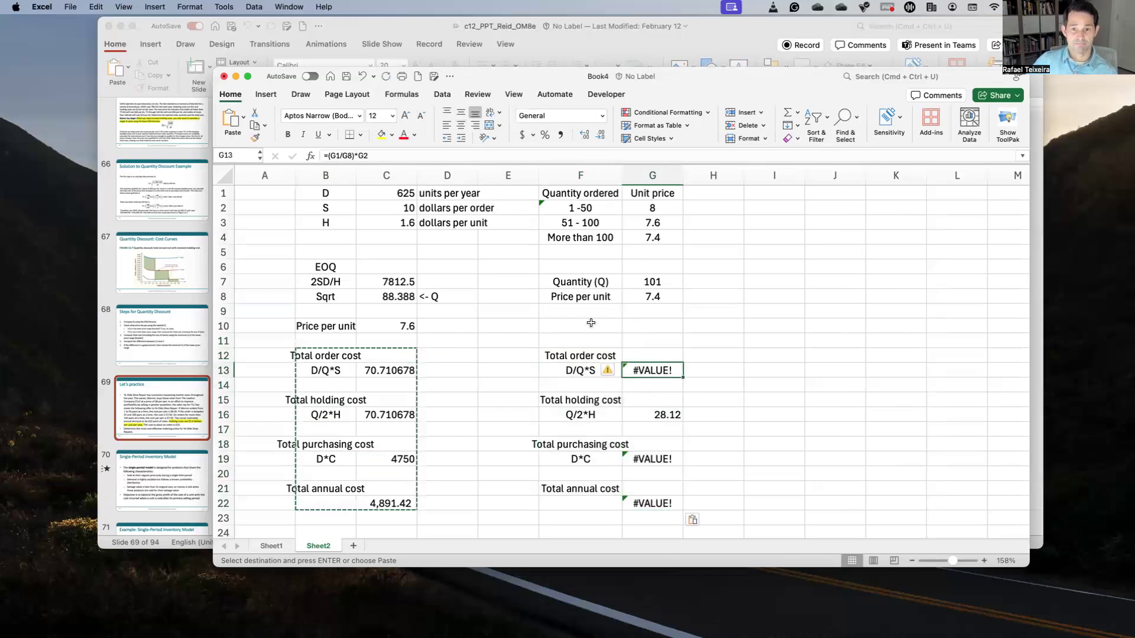
{"action": "type", "text": "="}
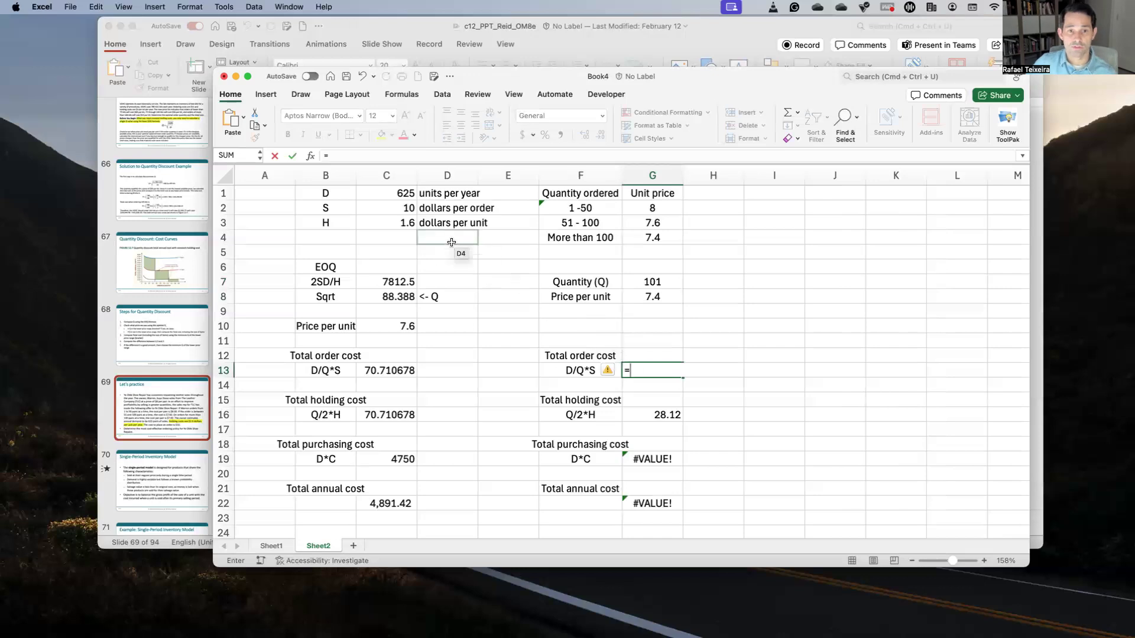
{"action": "type", "text": "("}
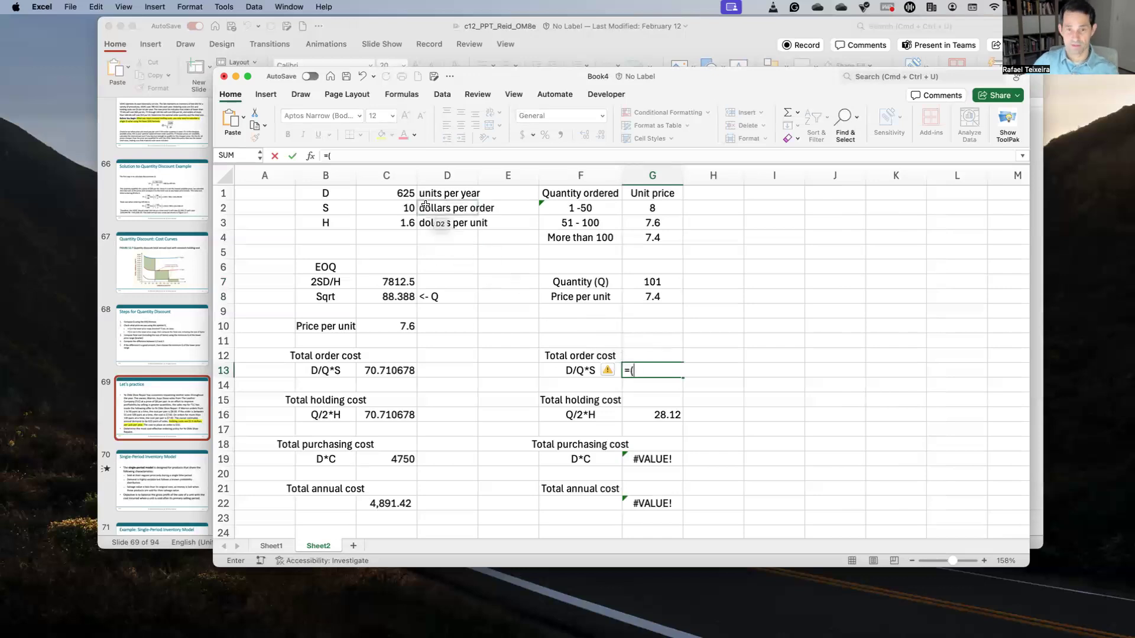
{"action": "left_click", "coordinate": [394, 193]}
{"action": "type", "text": "/"}
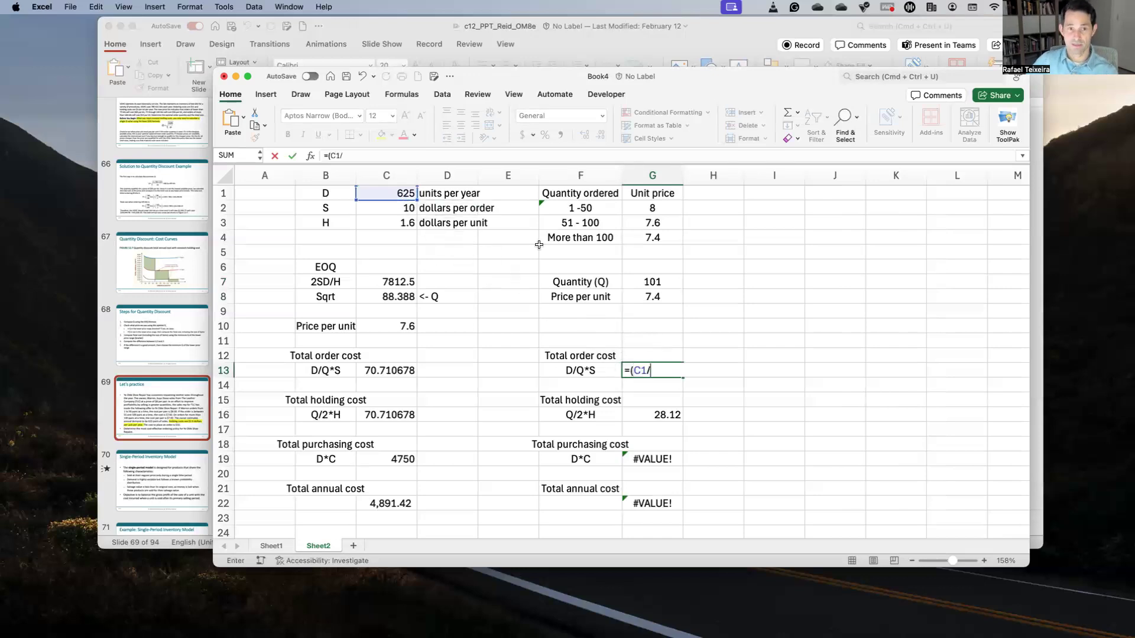
{"action": "left_click", "coordinate": [646, 283]}
{"action": "type", "text": ")*"}
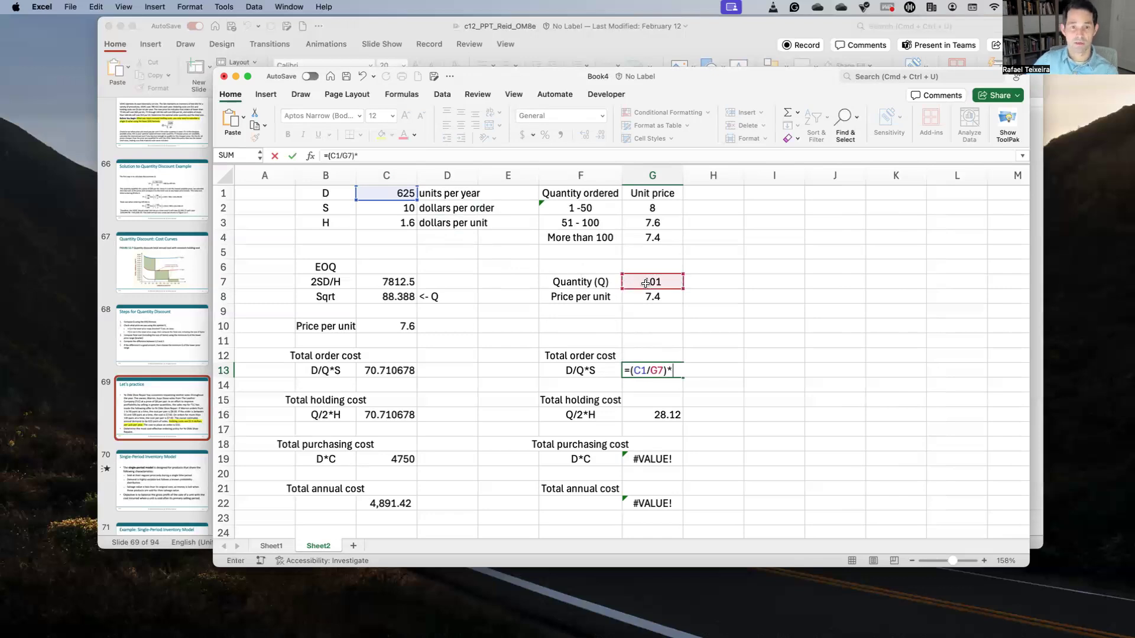
{"action": "left_click", "coordinate": [400, 208]}
{"action": "key", "text": "Return"}
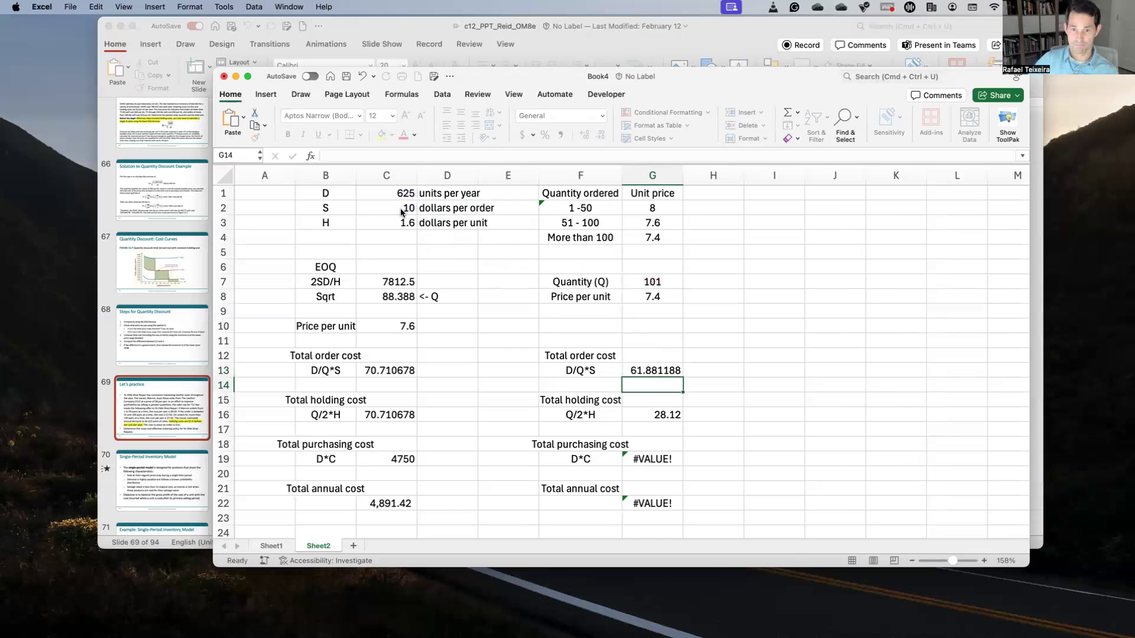
Replace the pasted total holding cost in G16 with the formula =(G7/2)*C3.
{"action": "key", "text": "Down"}
{"action": "key", "text": "Down"}
{"action": "type", "text": "=("}
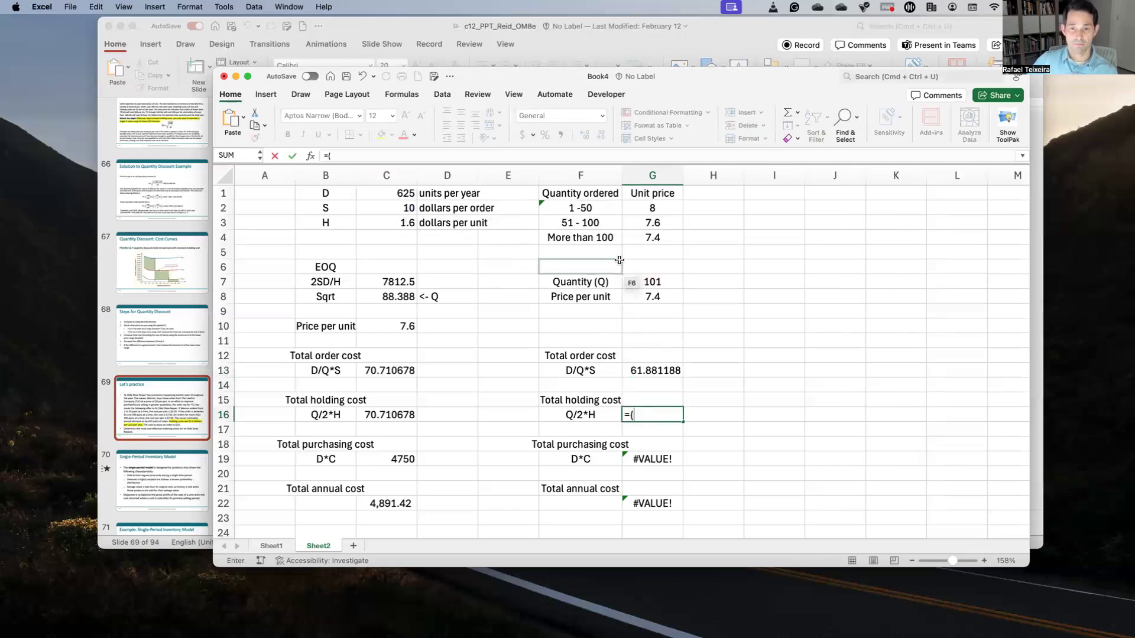
{"action": "left_click", "coordinate": [651, 281]}
{"action": "type", "text": "/2)*"}
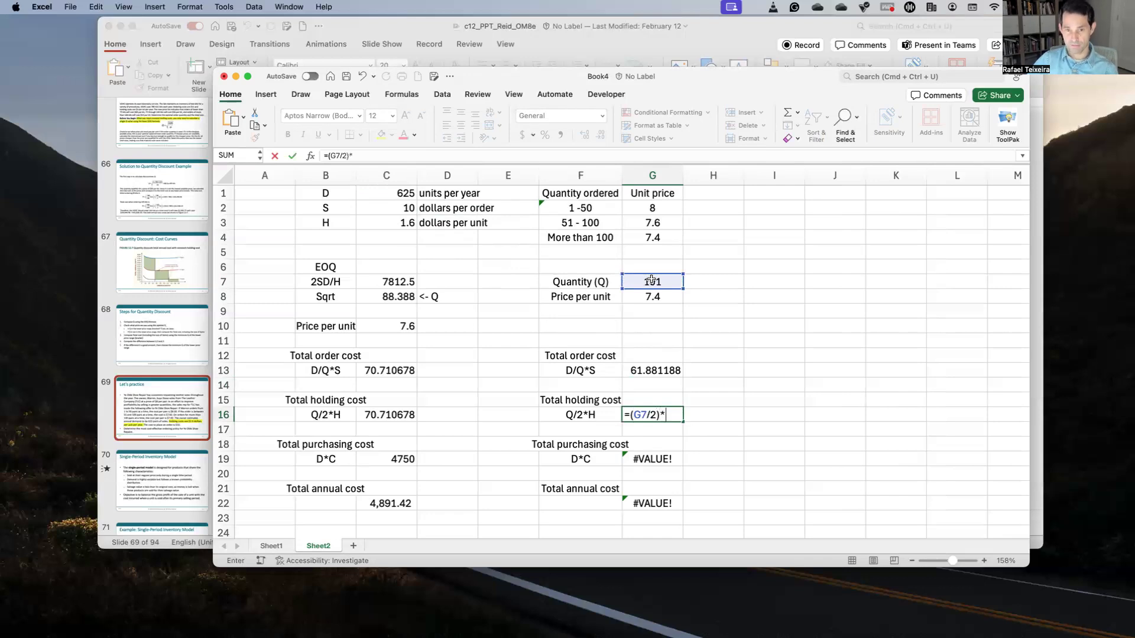
{"action": "left_click", "coordinate": [410, 222]}
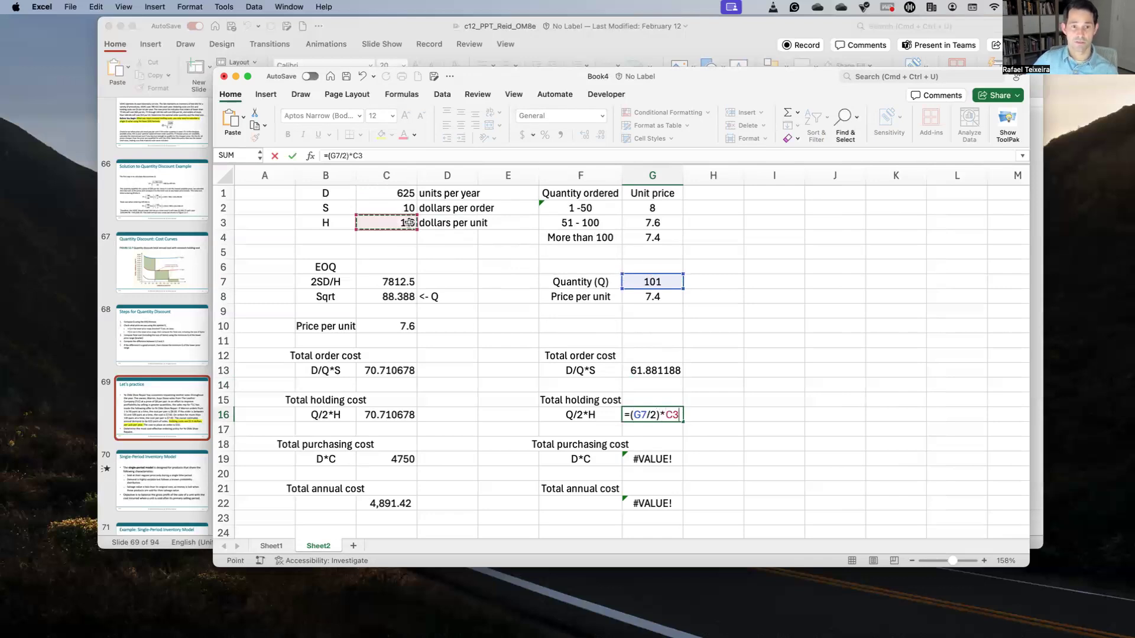
{"action": "key", "text": "Return"}
{"action": "key", "text": "Up"}
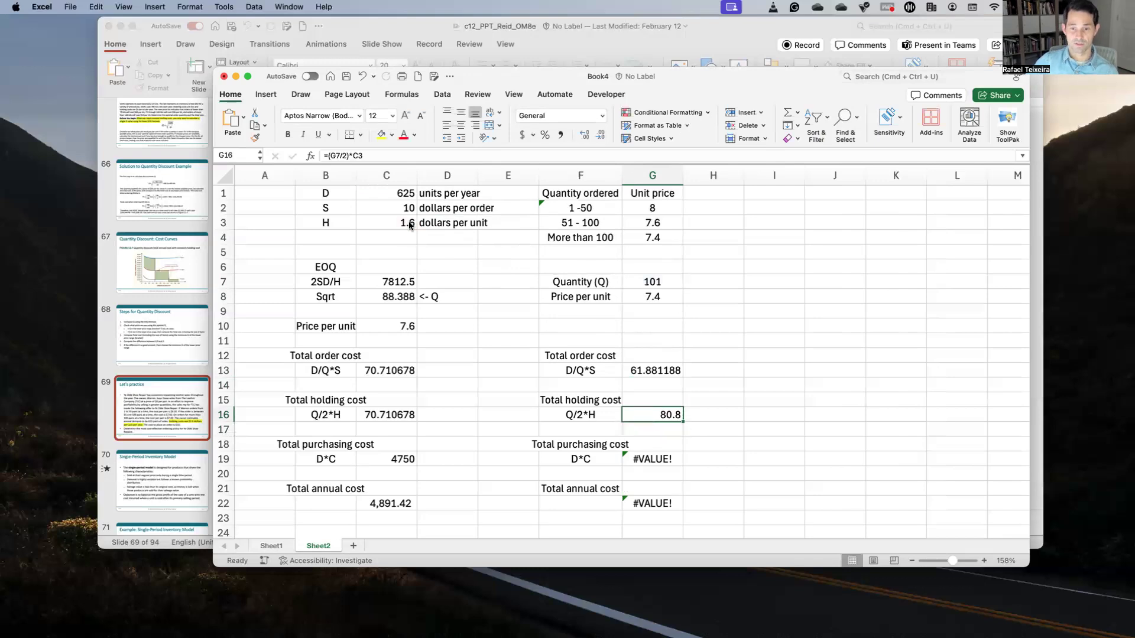
Check the combined order and holding costs for the 101-unit quantity in G13:G16.
{"action": "key", "text": "shift+Up"}
{"action": "key", "text": "shift+Up"}
{"action": "key", "text": "shift+Up"}
{"action": "key", "text": "Up"}
{"action": "key", "text": "Up"}
{"action": "key", "text": "Up"}
{"action": "key", "text": "Up"}
{"action": "key", "text": "Up"}
{"action": "key", "text": "Up"}
{"action": "key", "text": "Up"}
{"action": "key", "text": "Up"}
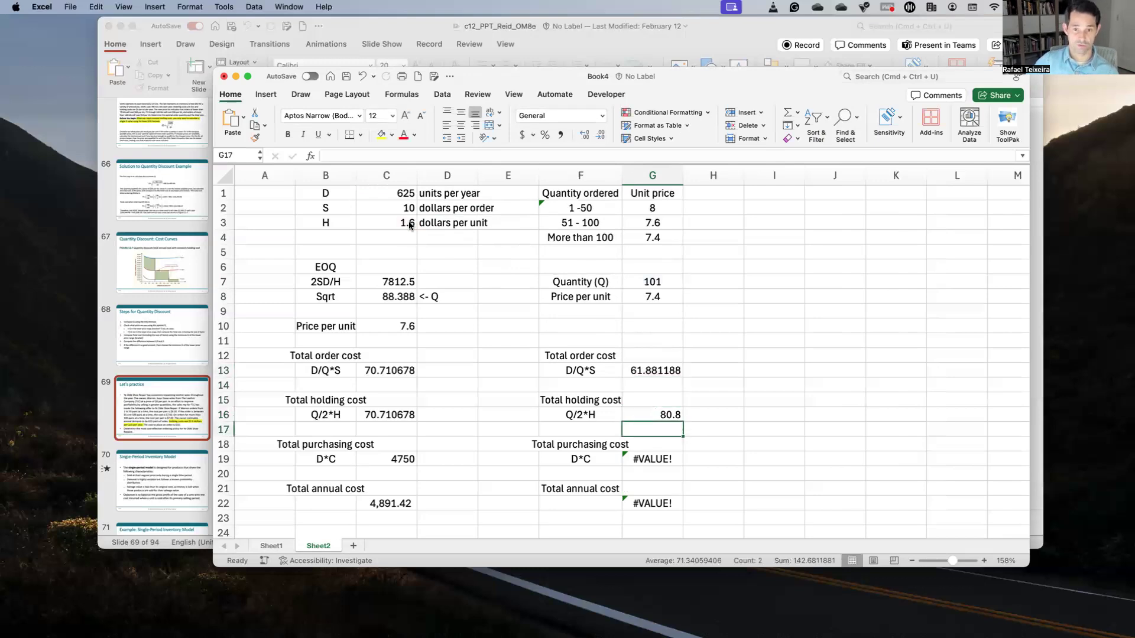
{"action": "key", "text": "Up"}
{"action": "key", "text": "Up"}
Replace the pasted total purchasing cost in G19 with the formula =C1*G8.
{"action": "key", "text": "Down"}
{"action": "key", "text": "Down"}
{"action": "key", "text": "Down"}
{"action": "key", "text": "Down"}
{"action": "key", "text": "Down"}
{"action": "key", "text": "Down"}
{"action": "key", "text": "Down"}
{"action": "key", "text": "Down"}
{"action": "key", "text": "Down"}
{"action": "key", "text": "Down"}
{"action": "key", "text": "Down"}
{"action": "key", "text": "Down"}
{"action": "type", "text": "="}
{"action": "left_click", "coordinate": [375, 193]}
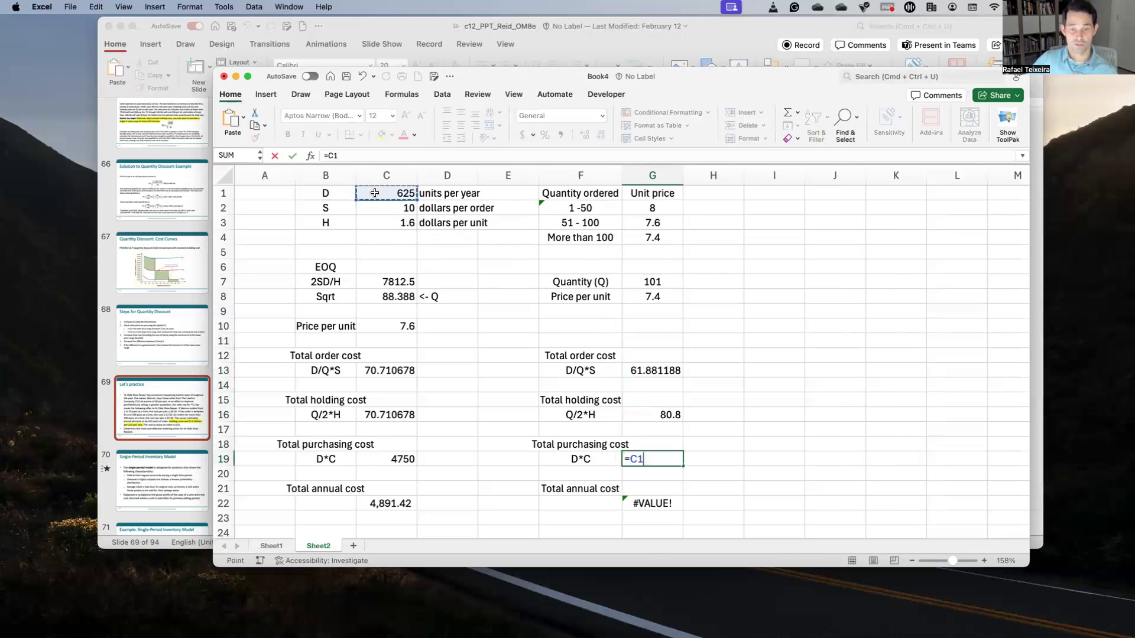
{"action": "type", "text": "*"}
{"action": "left_click", "coordinate": [672, 301]}
{"action": "key", "text": "Return"}
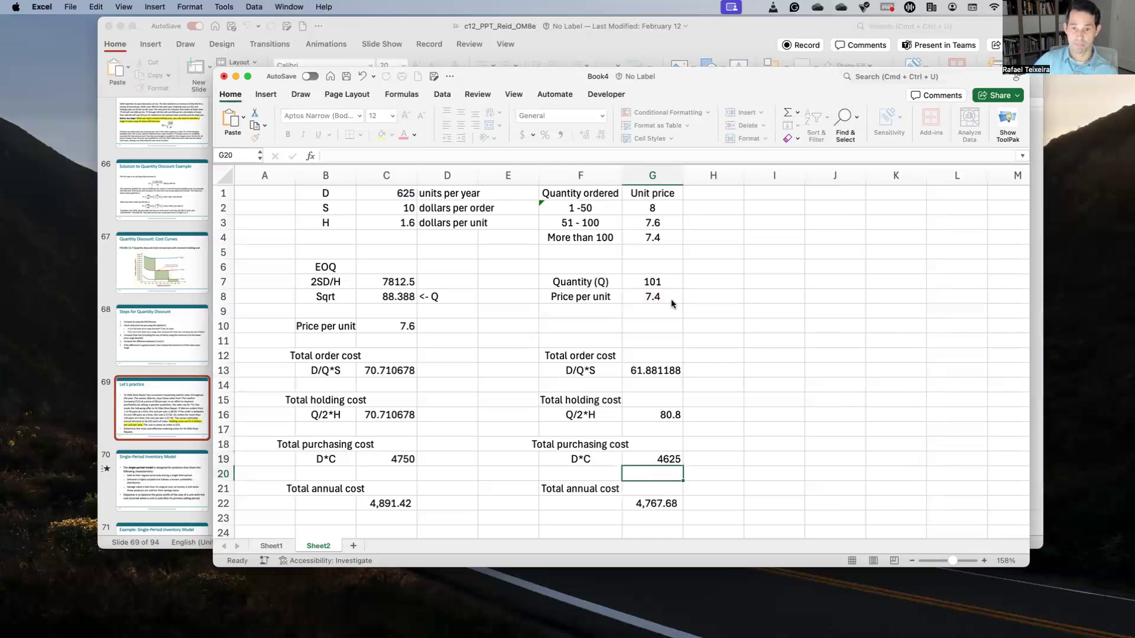
Compare the total annual cost of the 101-unit order in G22 with the EOQ policy's in C22.
{"action": "key", "text": "Down"}
{"action": "key", "text": "Down"}
{"action": "key", "text": "Left"}
{"action": "key", "text": "Left"}
{"action": "key", "text": "Right"}
{"action": "key", "text": "Right"}
{"action": "key", "text": "Left"}
{"action": "key", "text": "Left"}
{"action": "key", "text": "Left"}
{"action": "key", "text": "Left"}
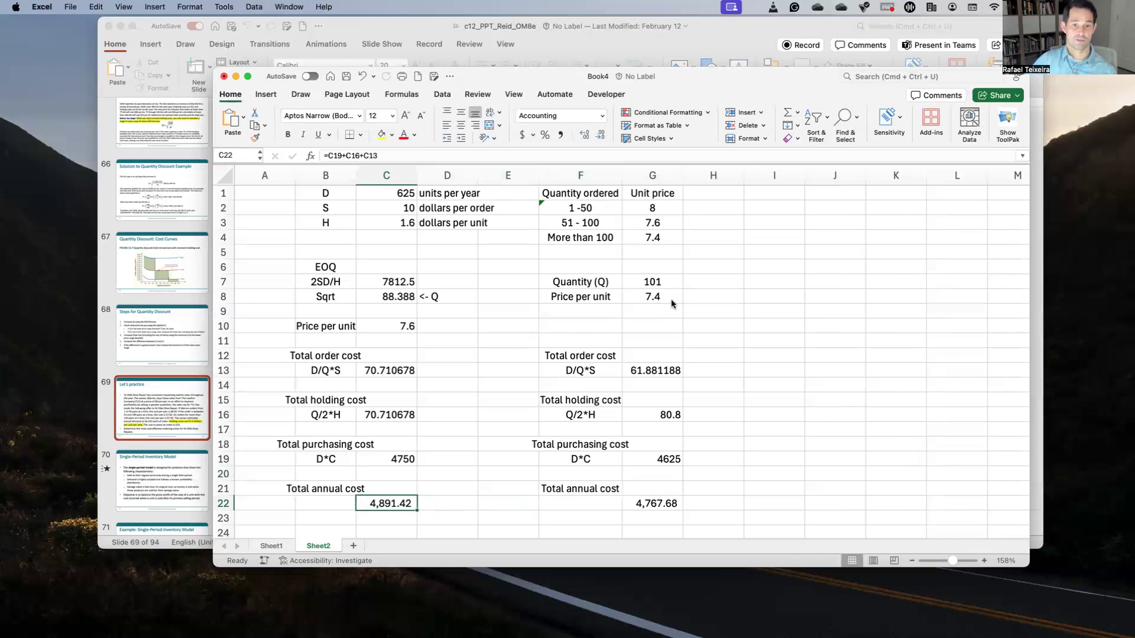
Add the label Economize in I21, beside the two total annual cost results.
{"action": "key", "text": "Right"}
{"action": "key", "text": "Right"}
{"action": "key", "text": "Right"}
{"action": "key", "text": "Right"}
{"action": "key", "text": "Right"}
{"action": "key", "text": "Right"}
{"action": "key", "text": "Up"}
{"action": "type", "text": "Economize"}
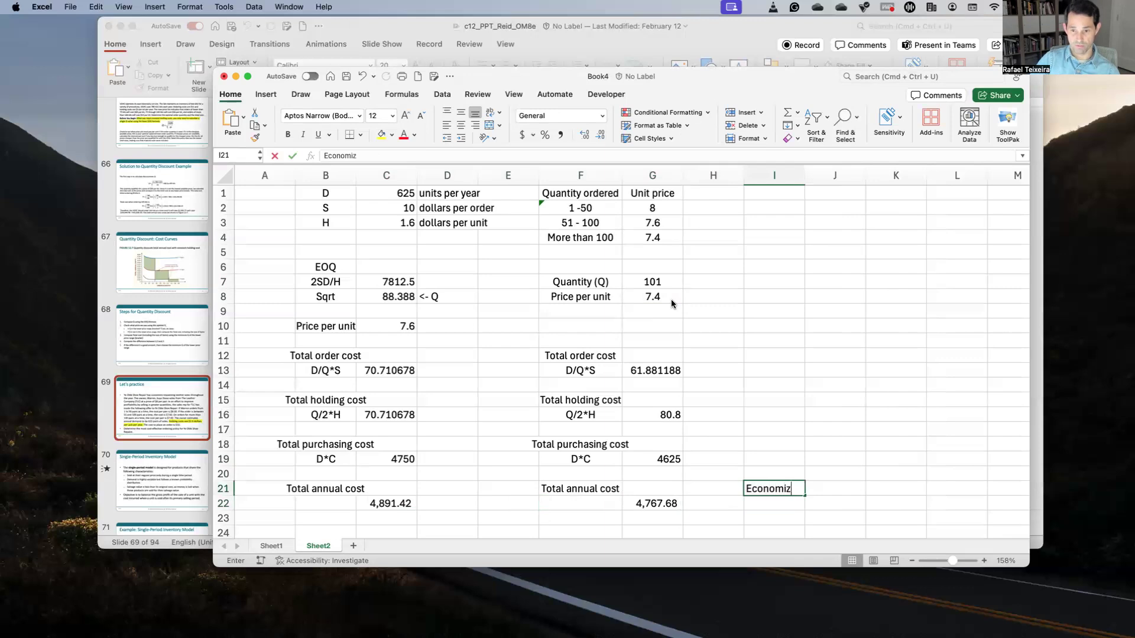
{"action": "key", "text": "Return"}
Calculate the annual savings in I22 with the formula =C22-G22 and check the entered formula.
{"action": "type", "text": "="}
{"action": "key", "text": "Left"}
{"action": "key", "text": "Left"}
{"action": "key", "text": "Left"}
{"action": "key", "text": "Left"}
{"action": "key", "text": "Left"}
{"action": "key", "text": "Left"}
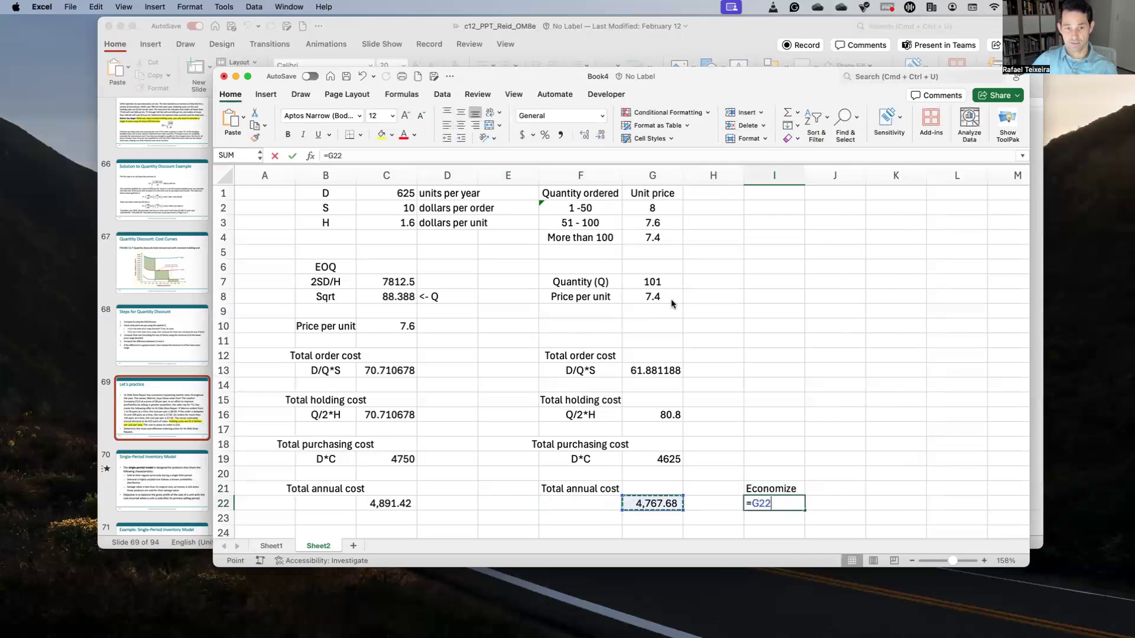
{"action": "type", "text": "-"}
{"action": "key", "text": "Left"}
{"action": "key", "text": "Left"}
{"action": "key", "text": "Return"}
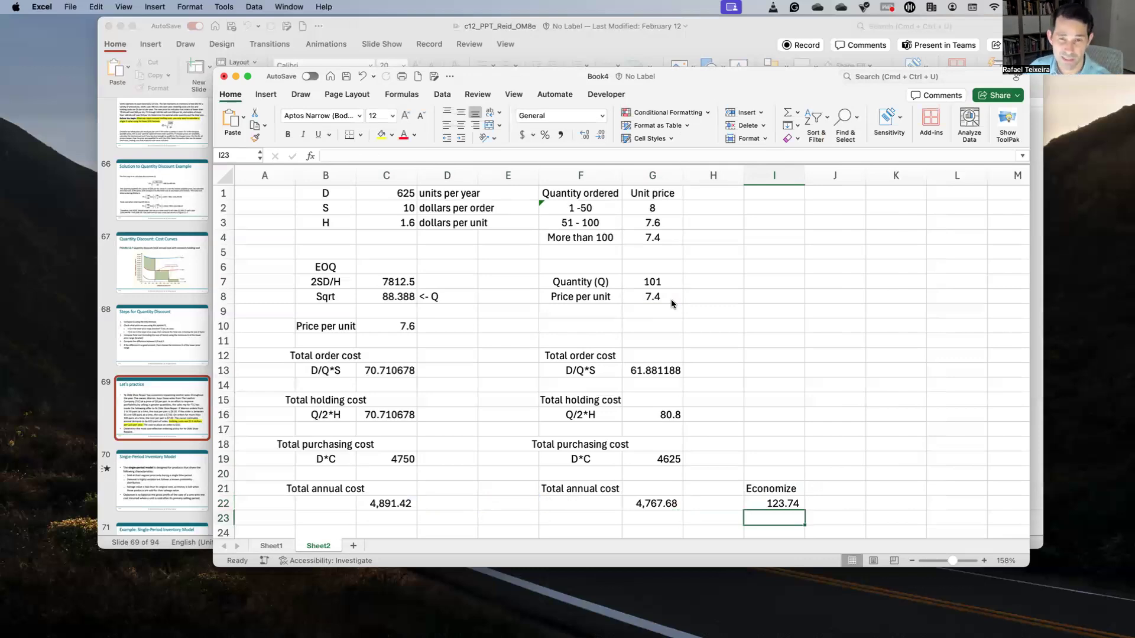
{"action": "key", "text": "Up"}
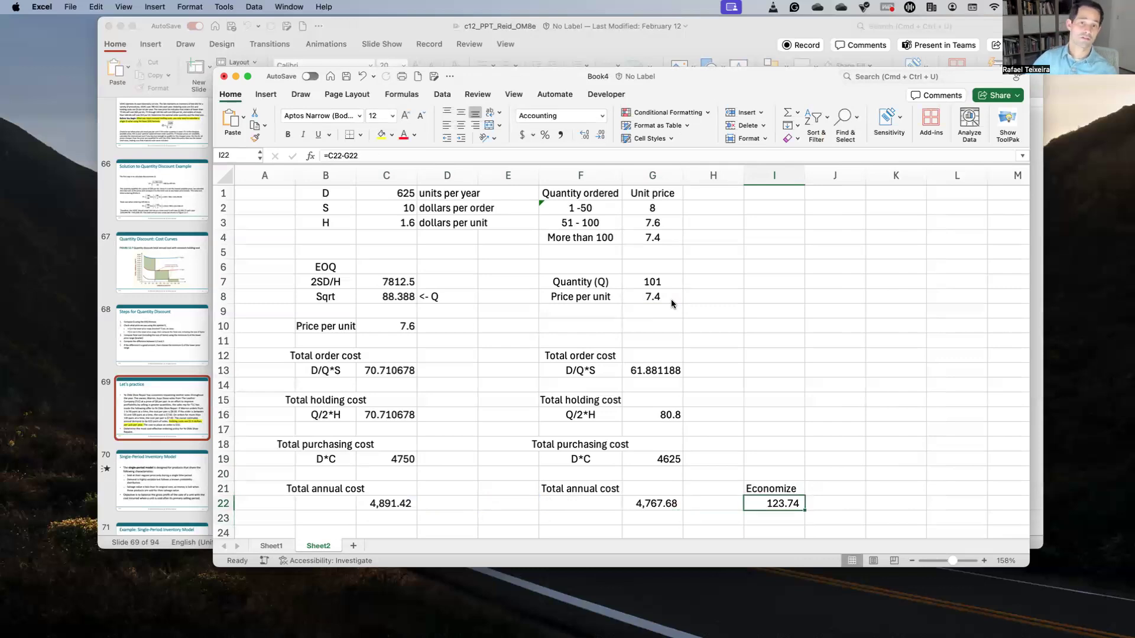
Review the EOQ calculations in B6:C22 against the 101-unit calculations in F7:G22 and the More than 100 price tier.
{"action": "left_click", "coordinate": [728, 279]}
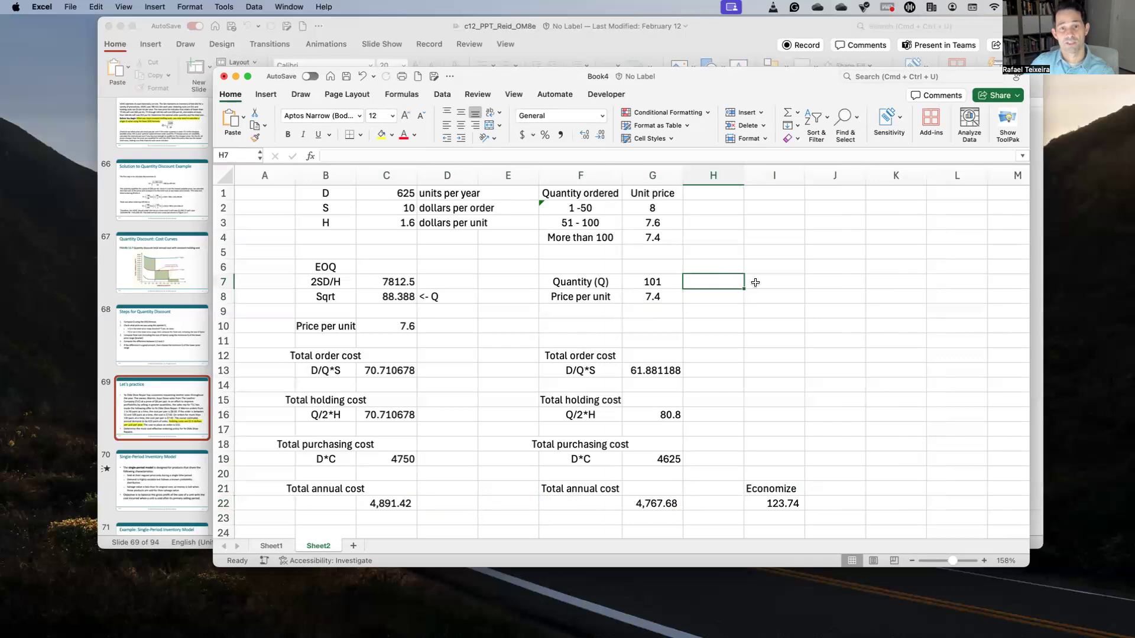
{"action": "left_click", "coordinate": [773, 381]}
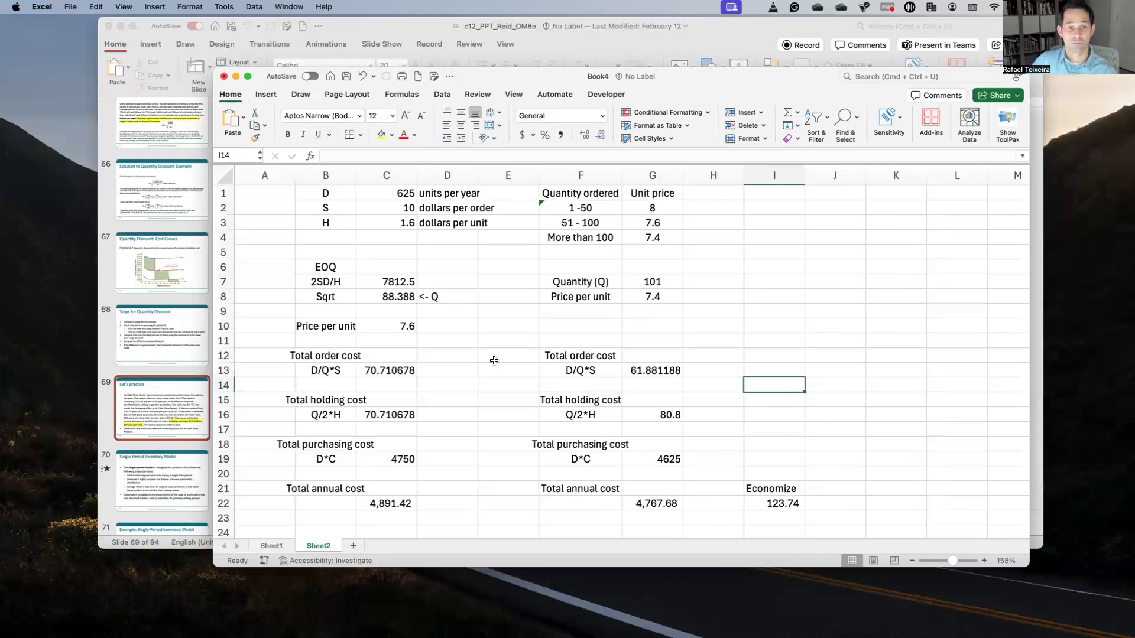
{"action": "left_click_drag", "start_coordinate": [325, 266], "coordinate": [428, 444]}
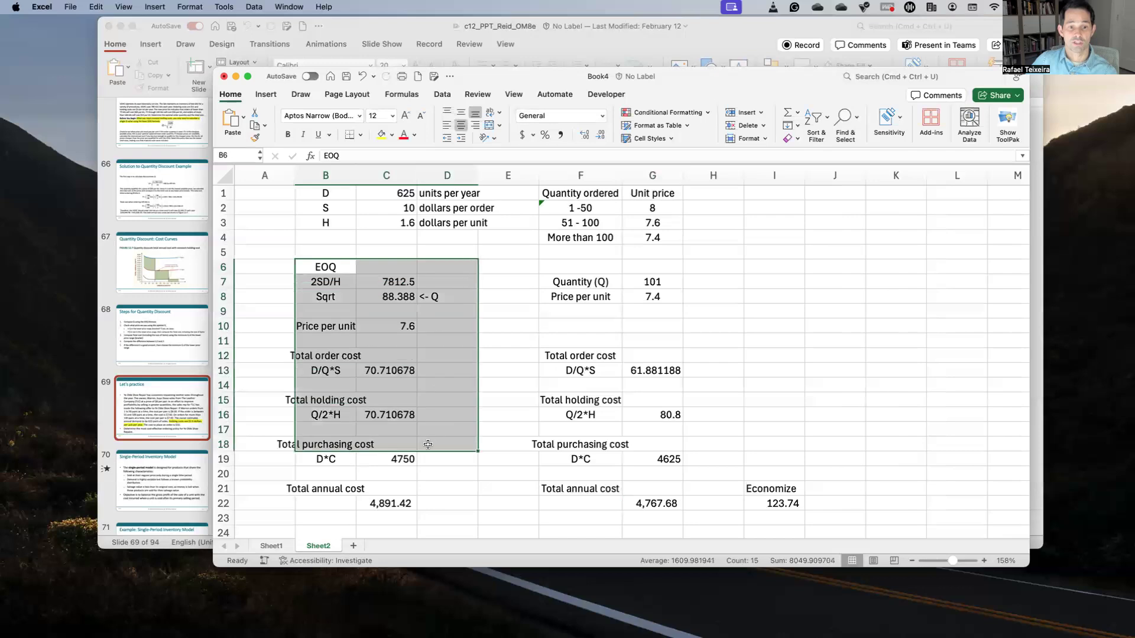
{"action": "left_click_drag", "start_coordinate": [416, 512], "coordinate": [344, 270]}
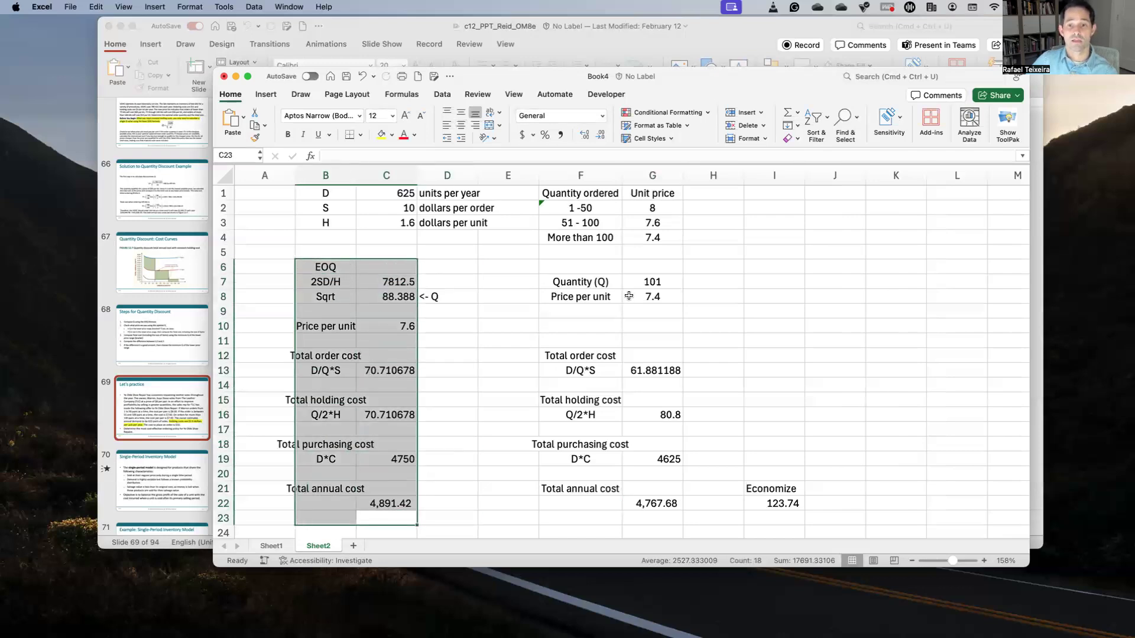
{"action": "left_click_drag", "start_coordinate": [604, 282], "coordinate": [656, 432]}
{"action": "left_click_drag", "start_coordinate": [654, 497], "coordinate": [637, 388]}
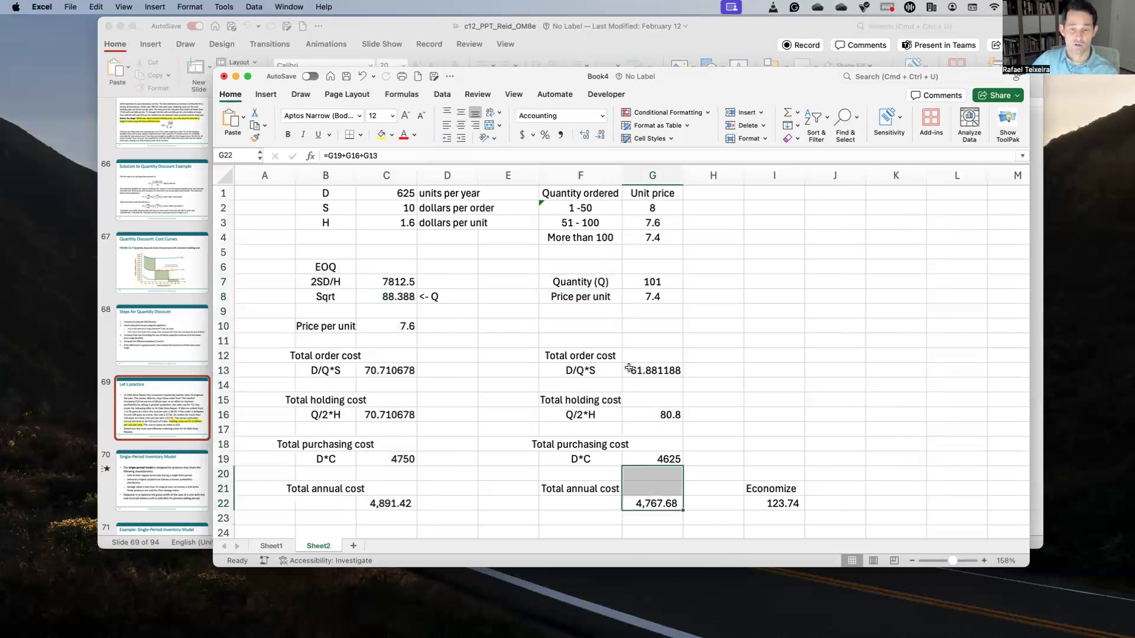
{"action": "left_click", "coordinate": [638, 282]}
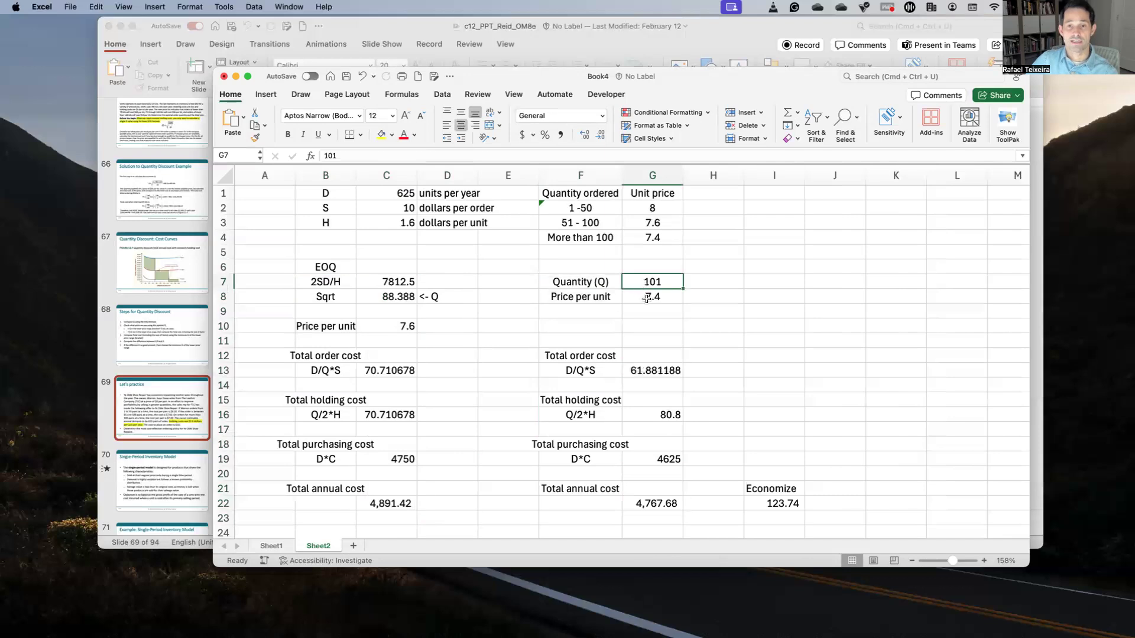
{"action": "left_click", "coordinate": [649, 238]}
{"action": "left_click_drag", "start_coordinate": [621, 236], "coordinate": [591, 238]}
{"action": "left_click", "coordinate": [714, 282]}
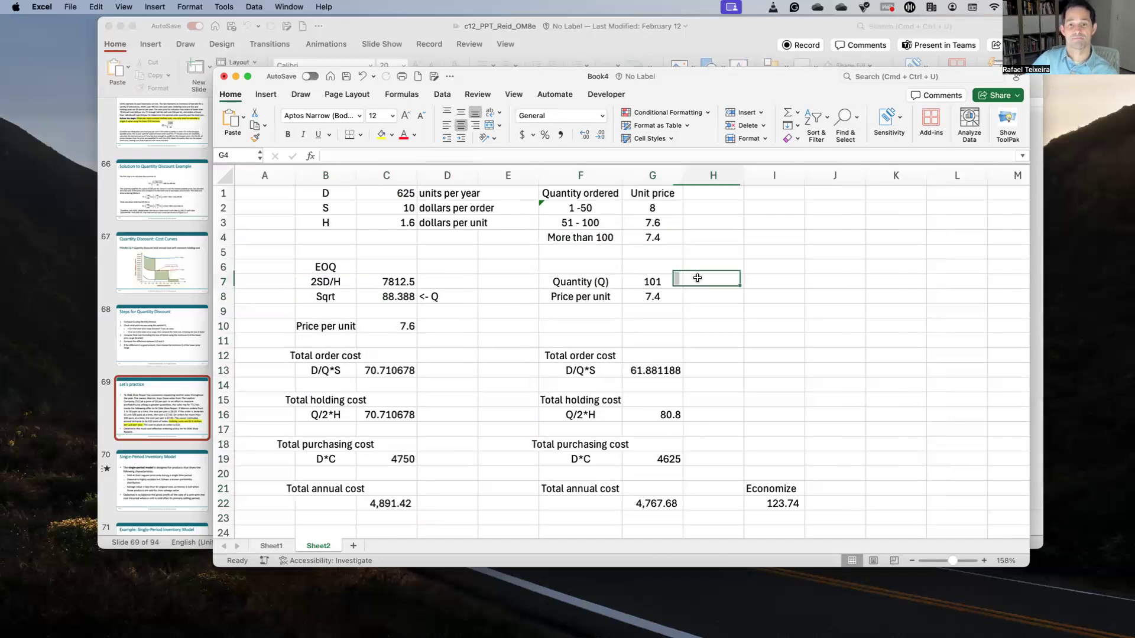